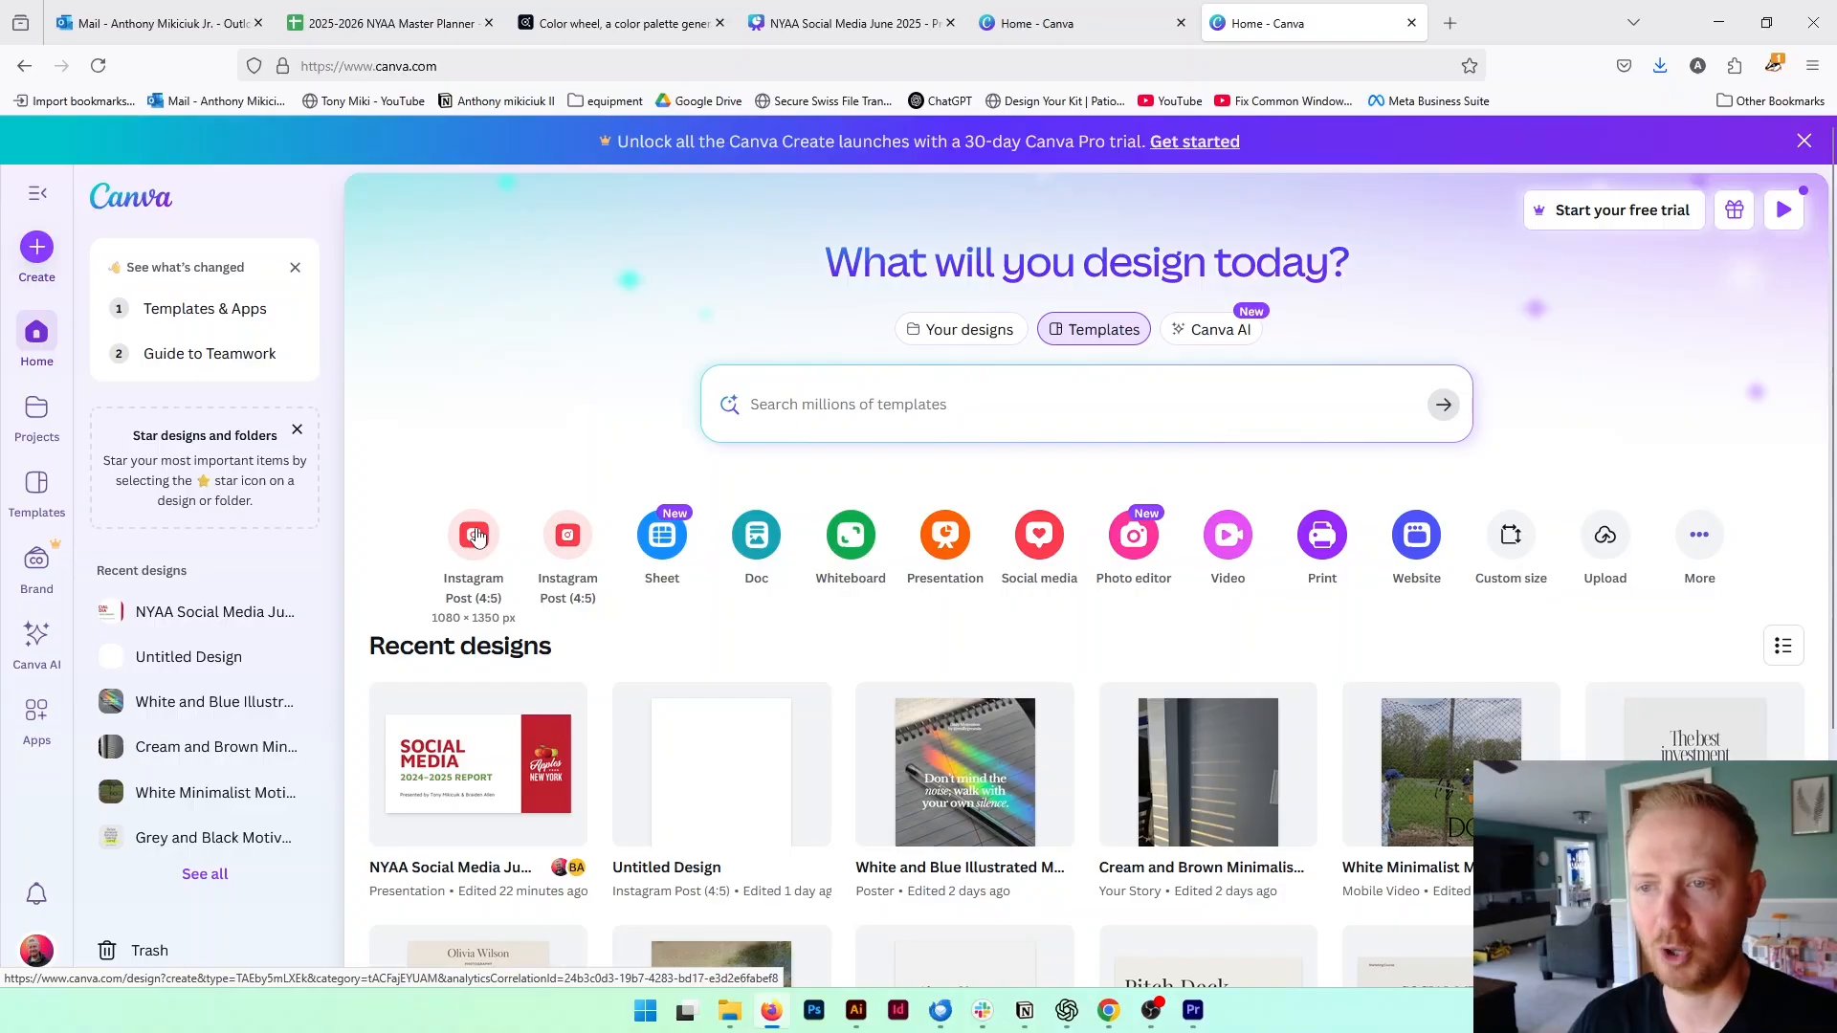
# Create a new Instagram Post (4:5) design and apply the recently used "Now Booking for August" template
pyautogui.click(476, 535)
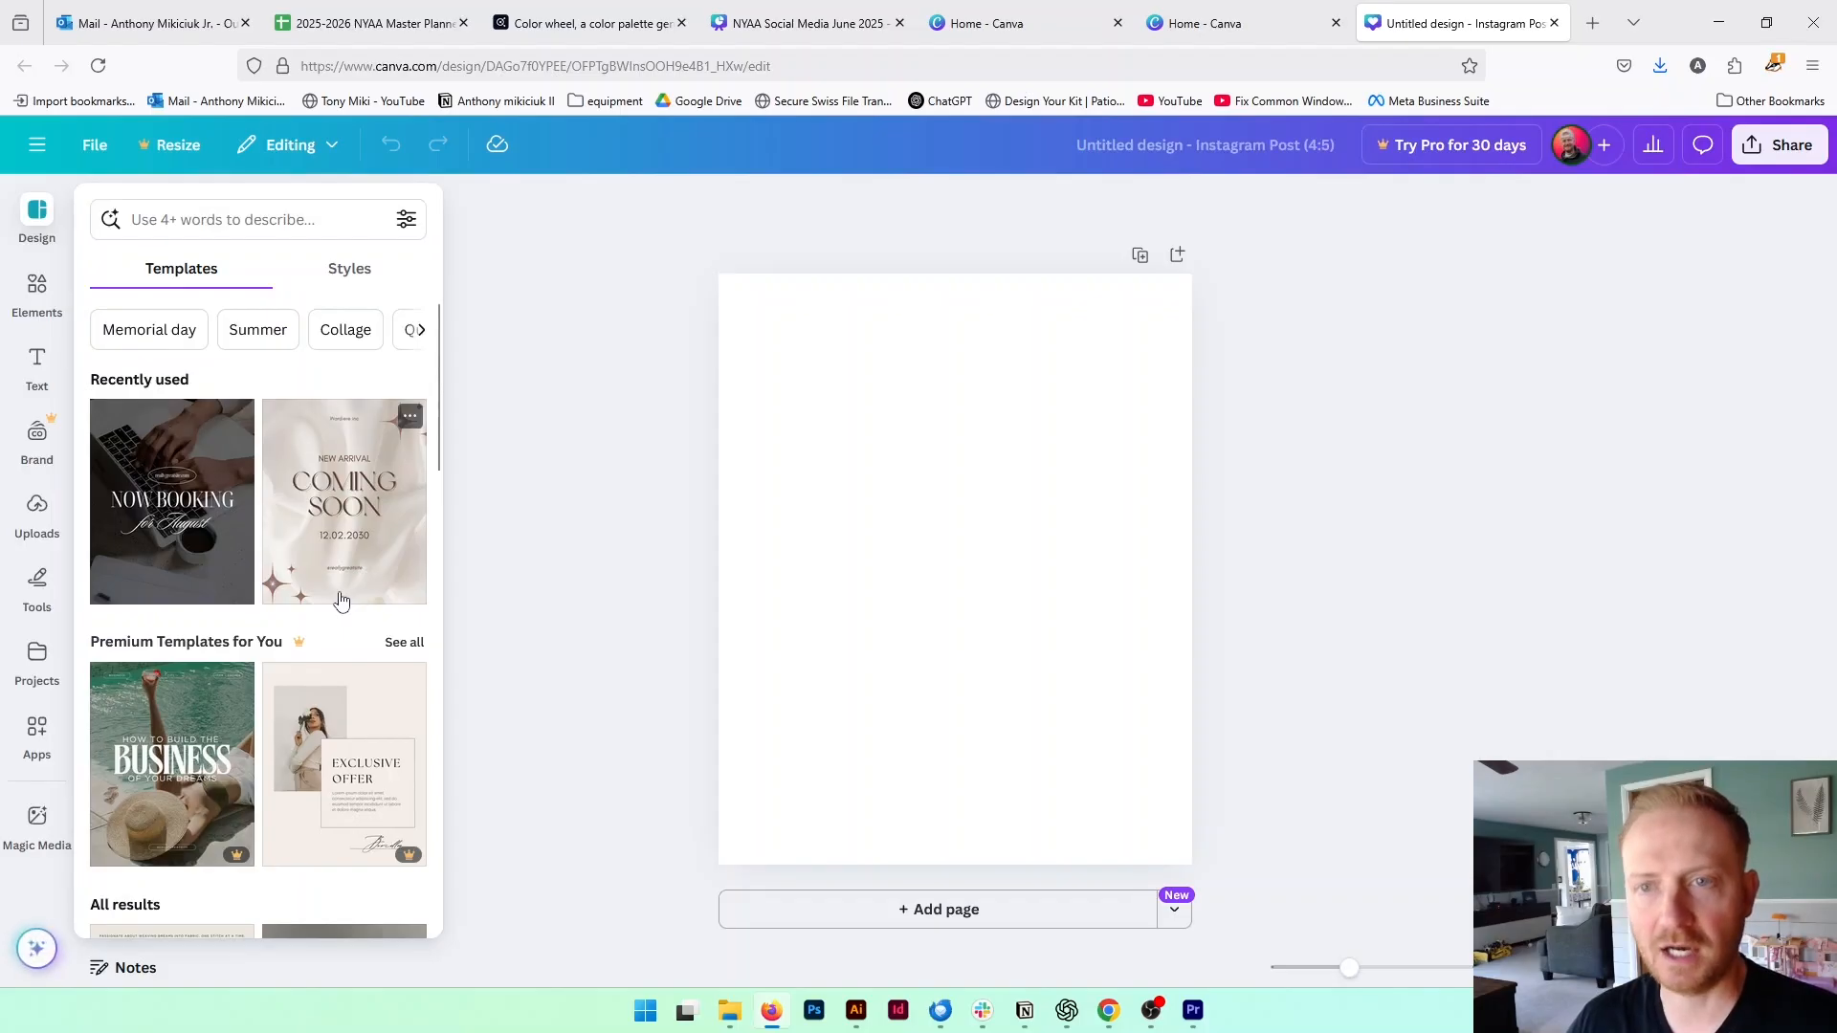
pyautogui.scroll(-3, 341, 600)
pyautogui.scroll(-8, 341, 599)
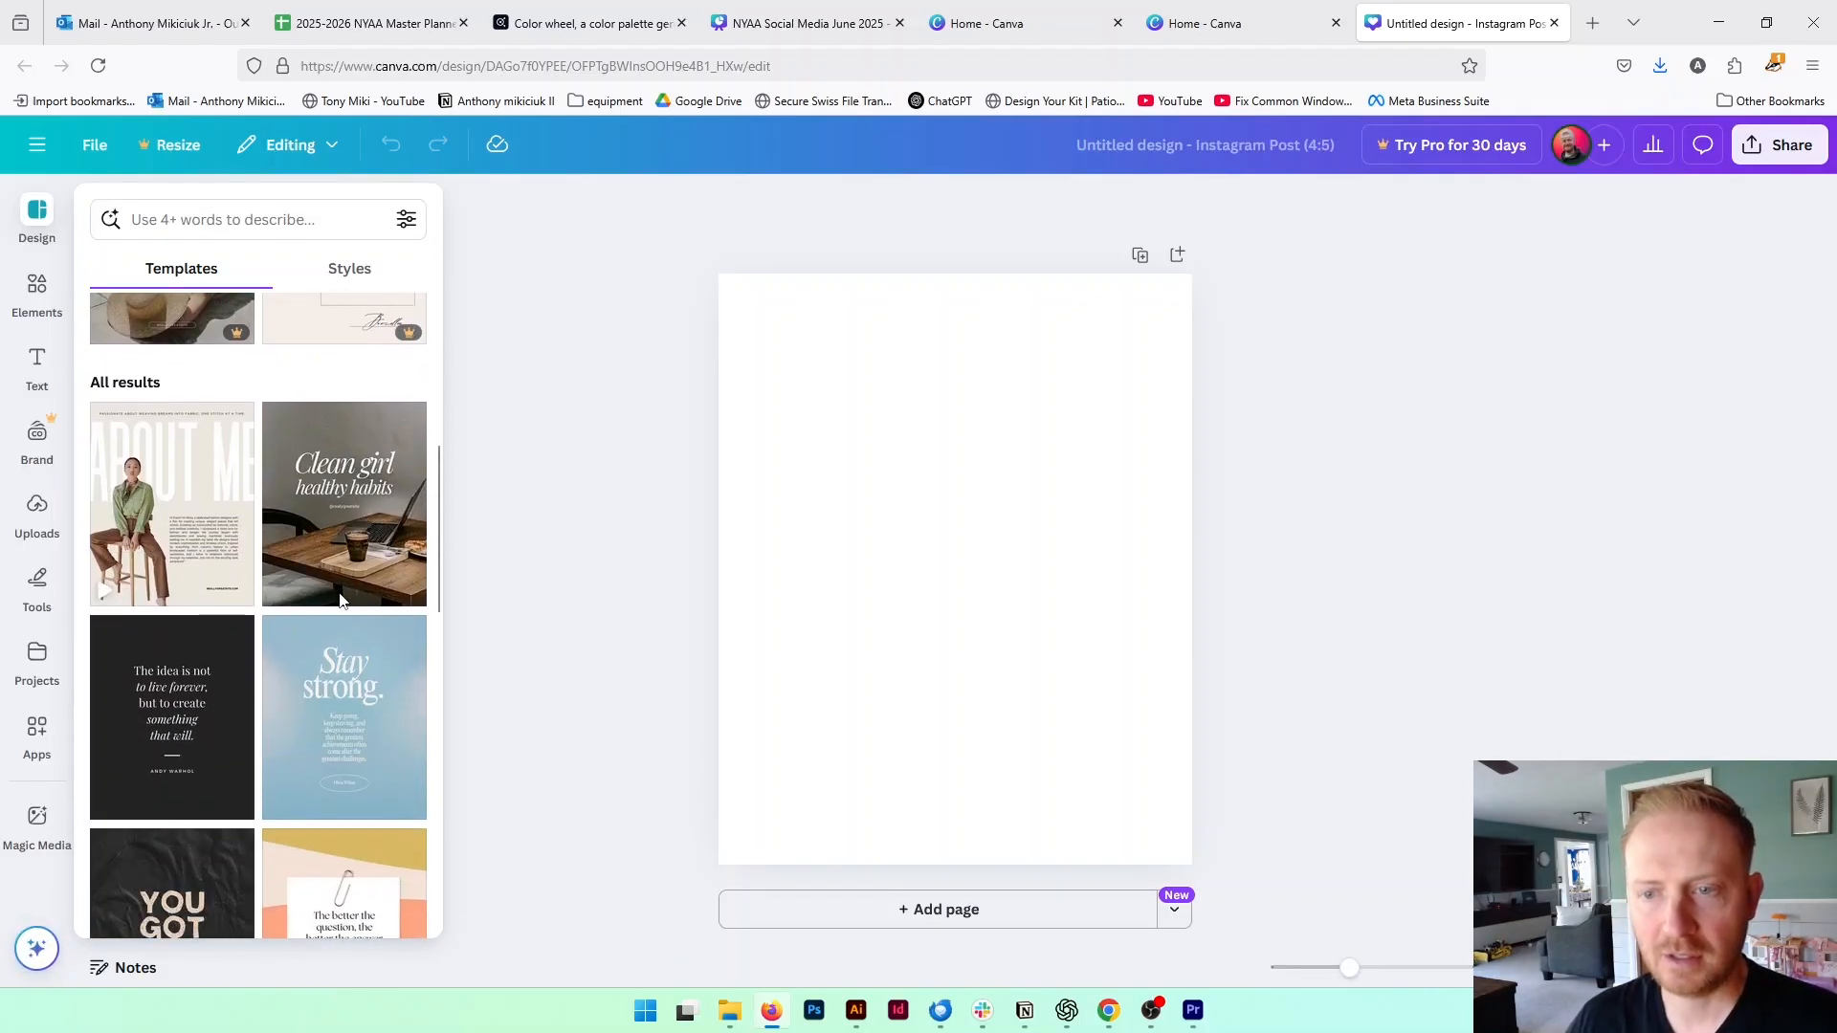
pyautogui.scroll(-2, 342, 600)
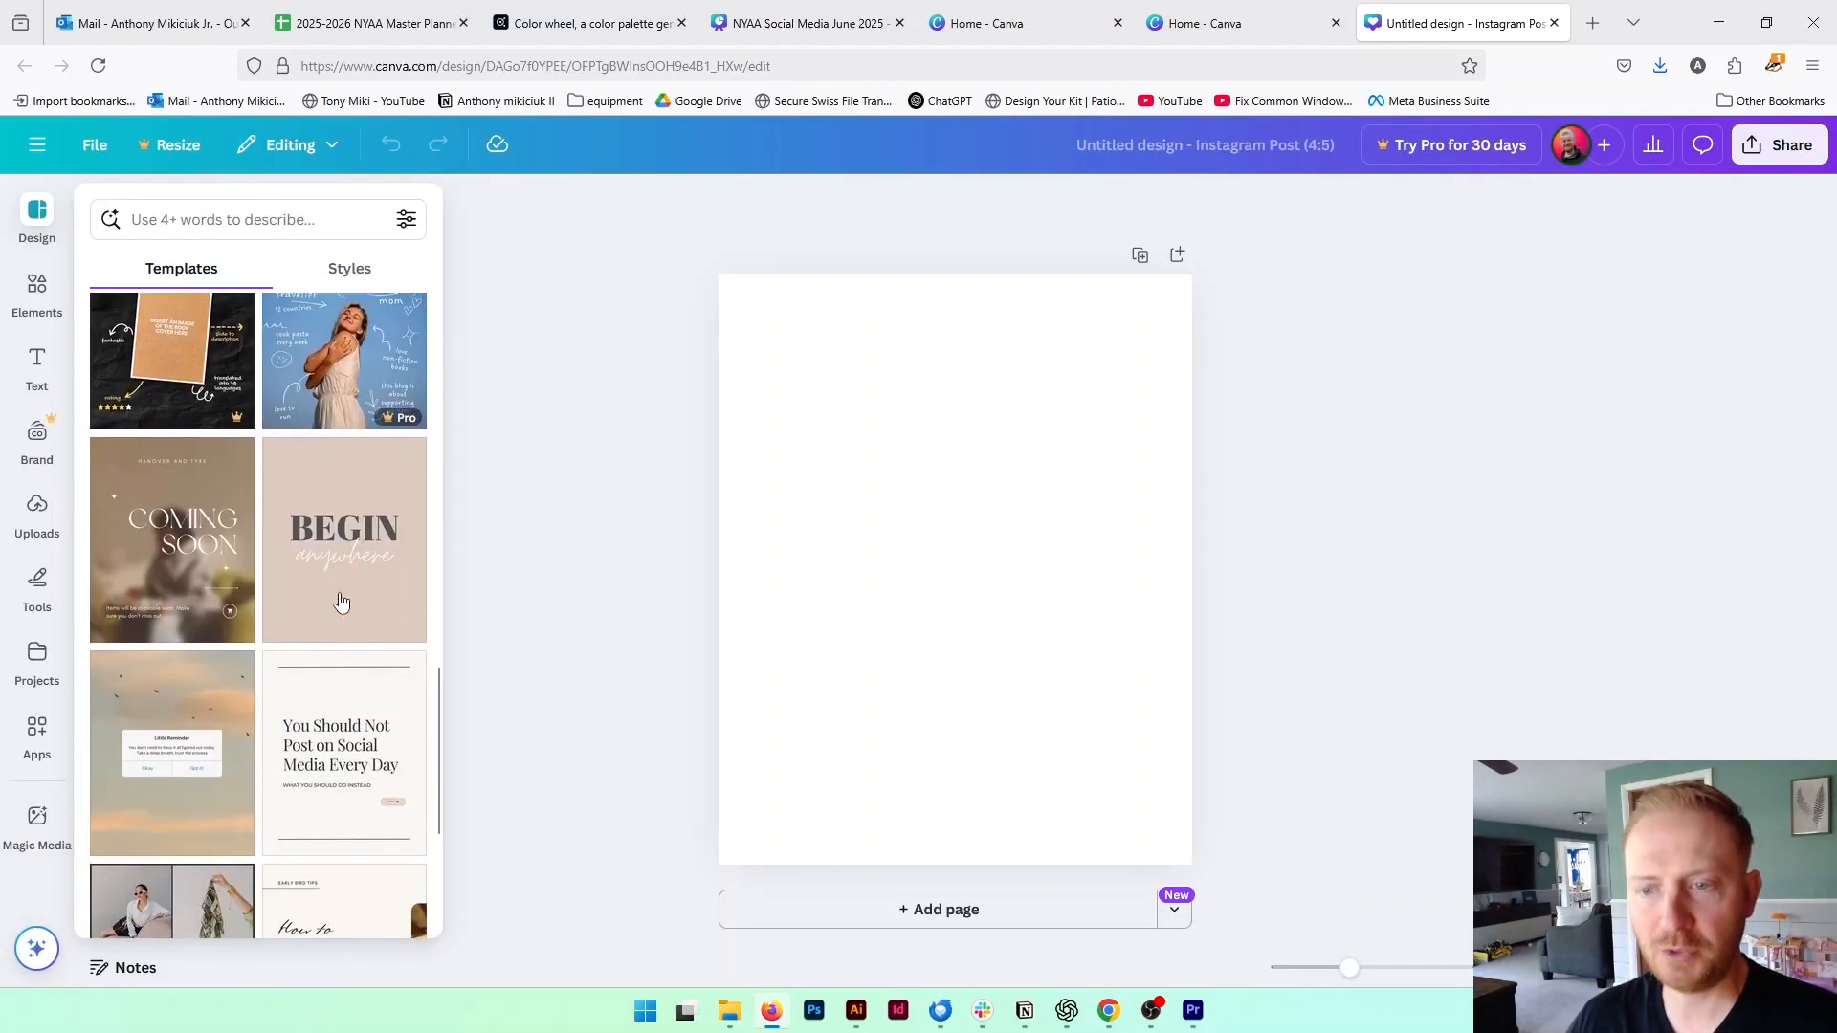
pyautogui.scroll(10, 343, 600)
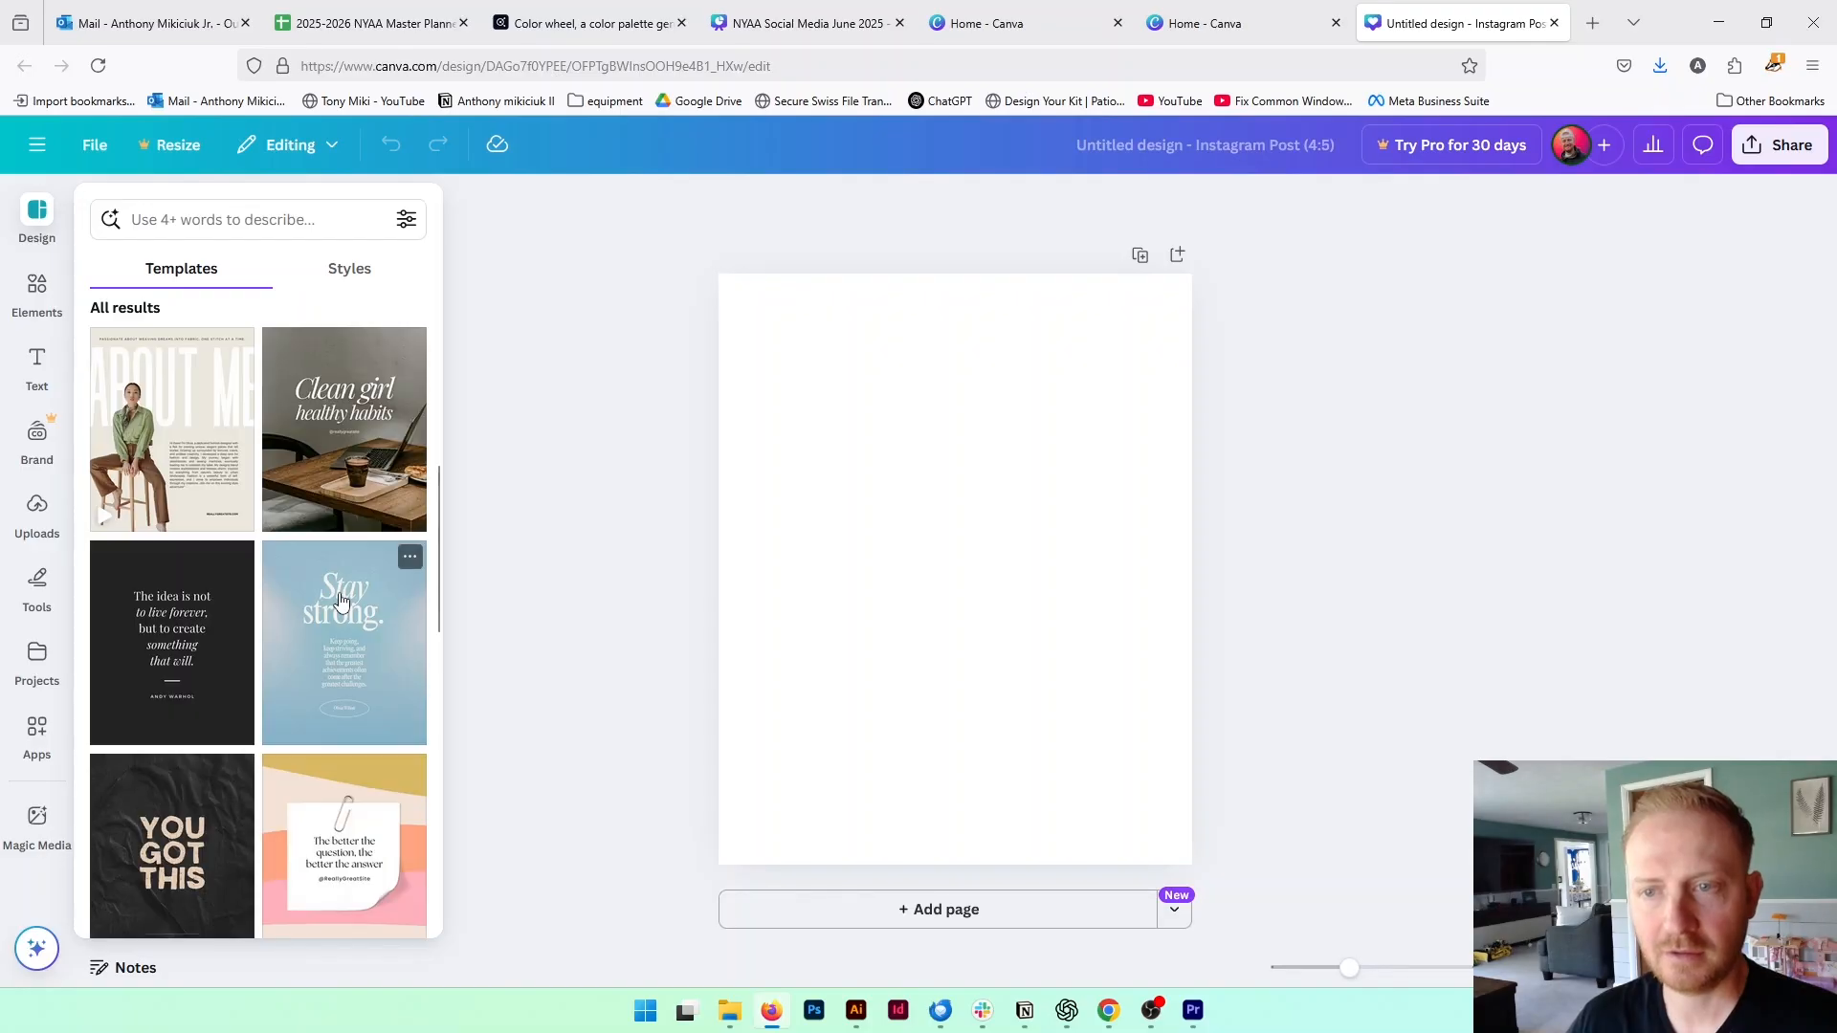
pyautogui.scroll(6, 340, 601)
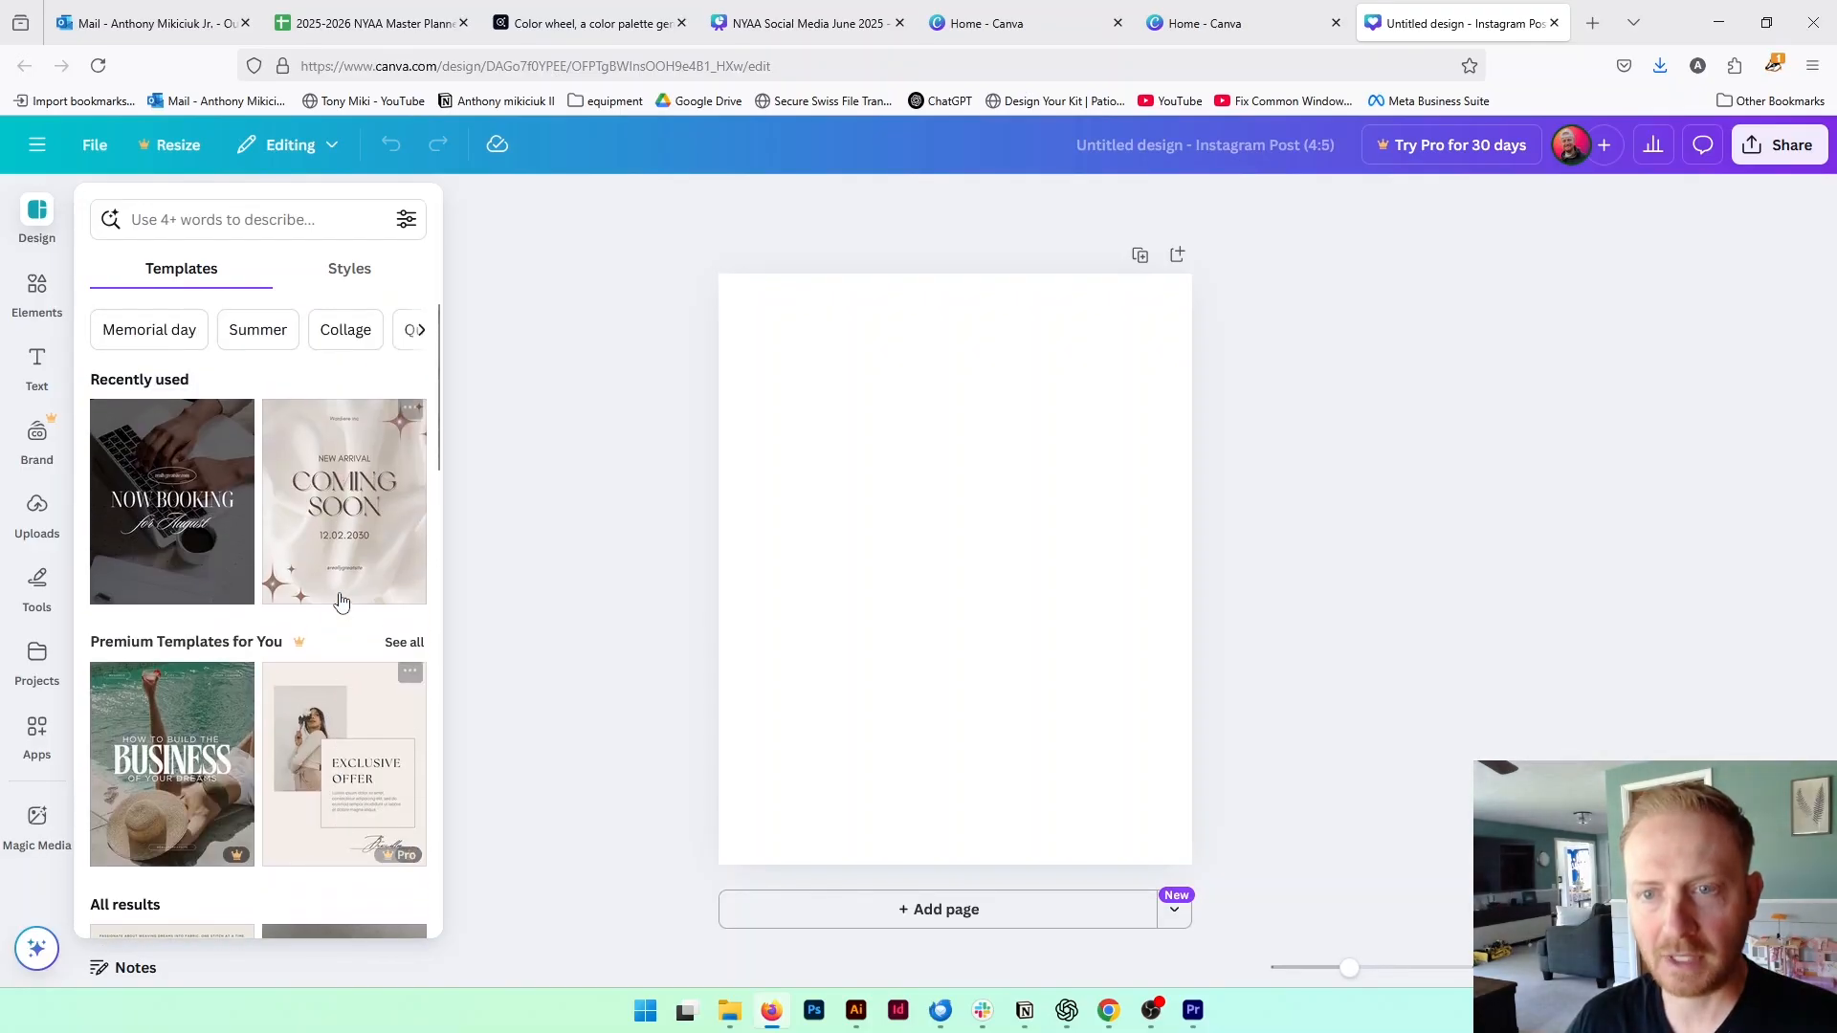
pyautogui.click(174, 537)
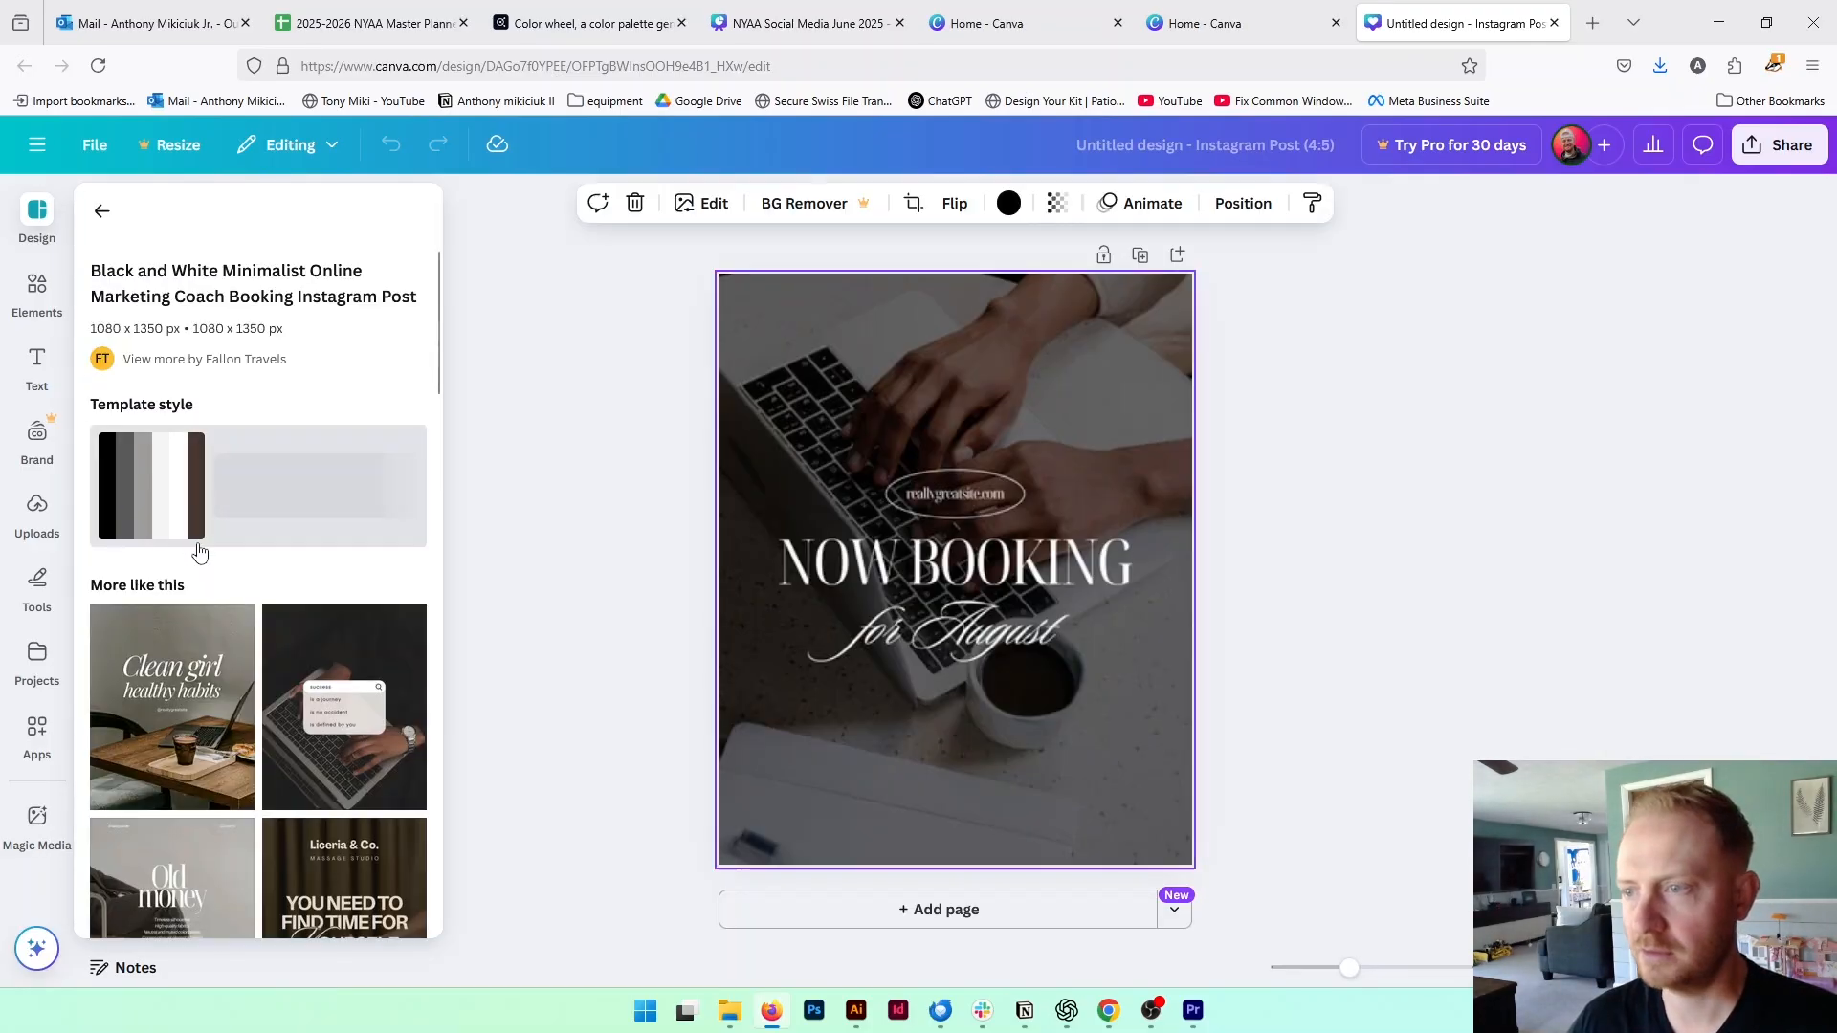
# Delete the website text and the oval outline around it above the heading
pyautogui.click(966, 501)
pyautogui.press('Delete')
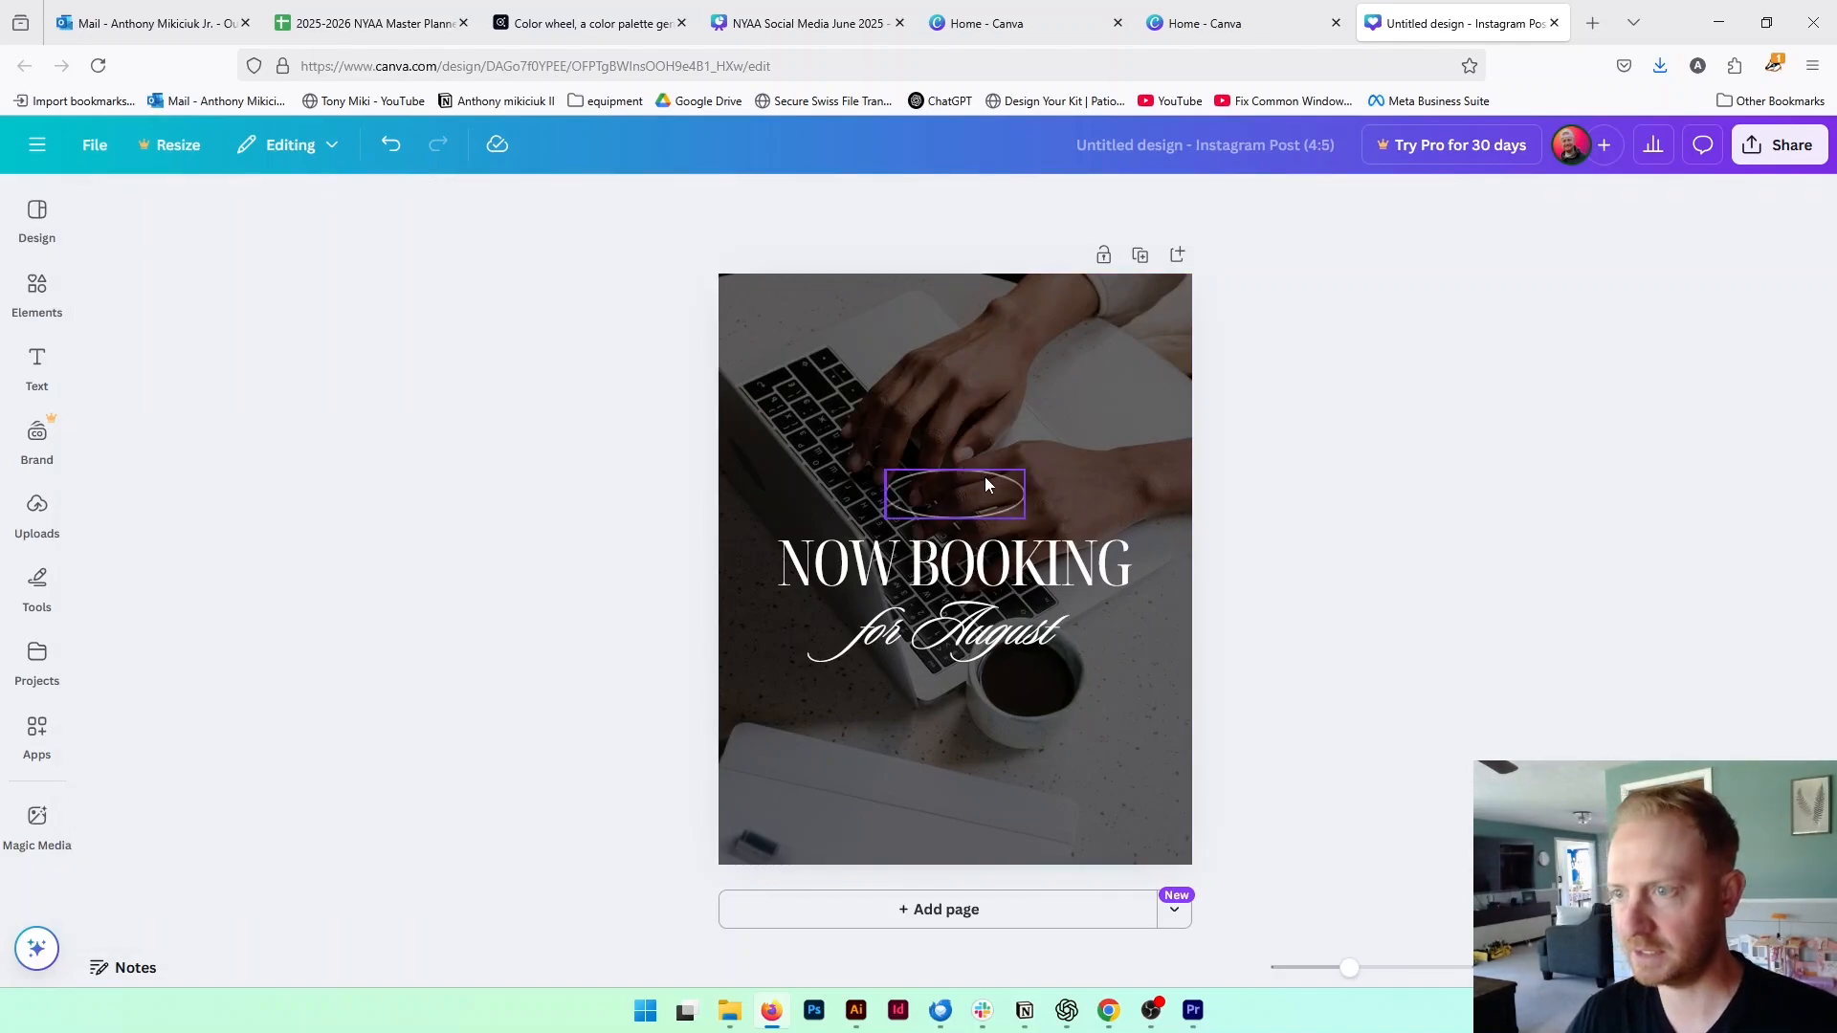
pyautogui.click(985, 477)
pyautogui.press('Delete')
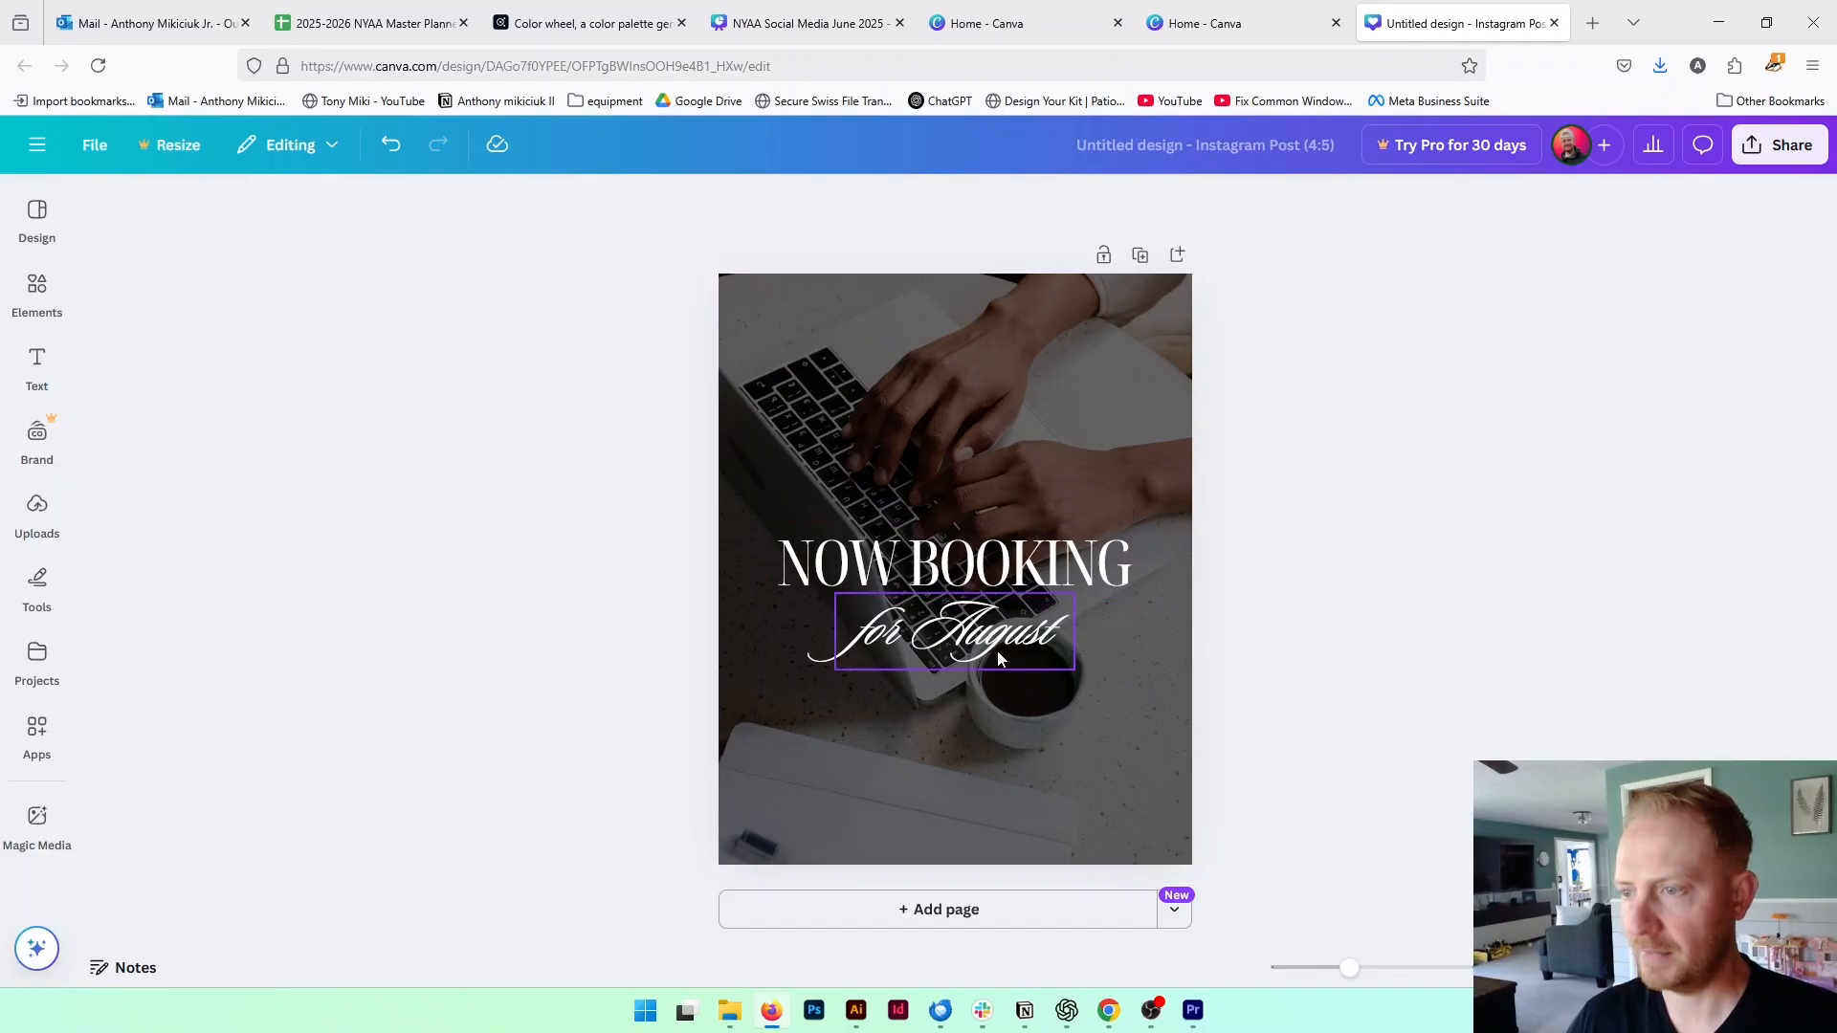
# Move the script line "for August" above the main heading and change its text to "On Sale"
pyautogui.moveTo(997, 652); pyautogui.dragTo(979, 494)
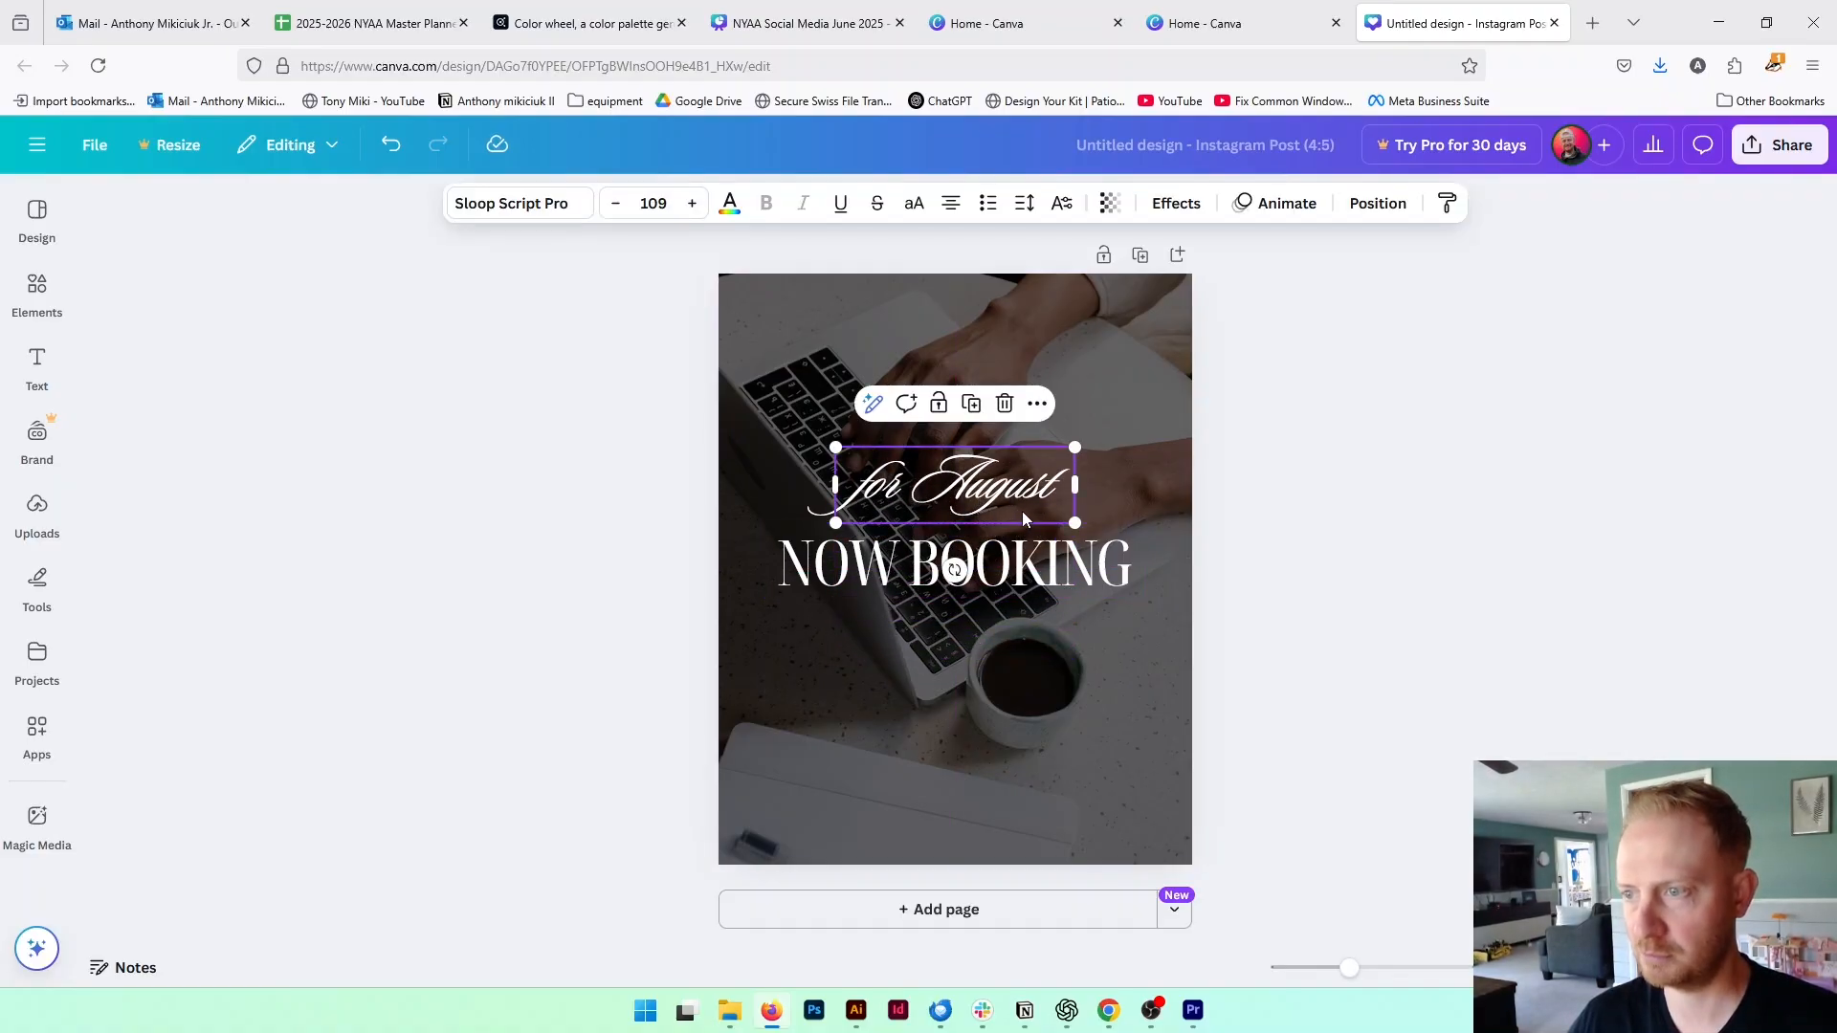
pyautogui.tripleClick(997, 488)
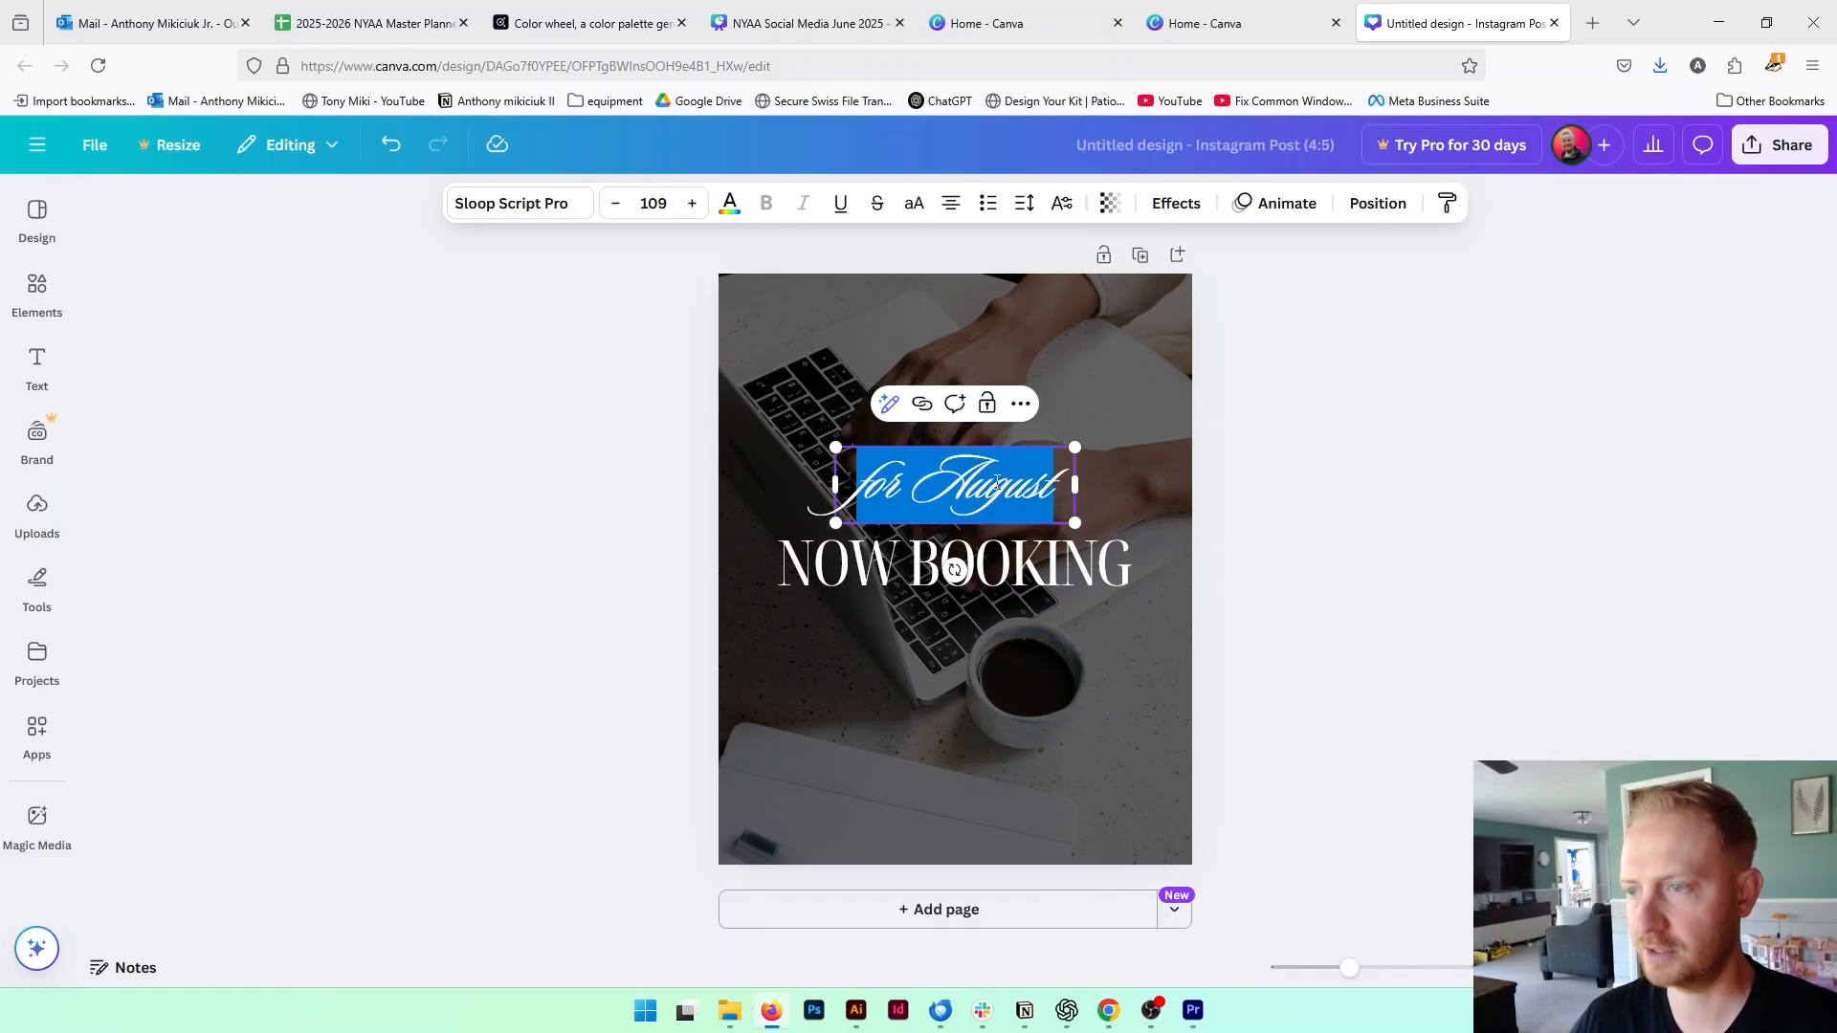
pyautogui.write('On Sale')
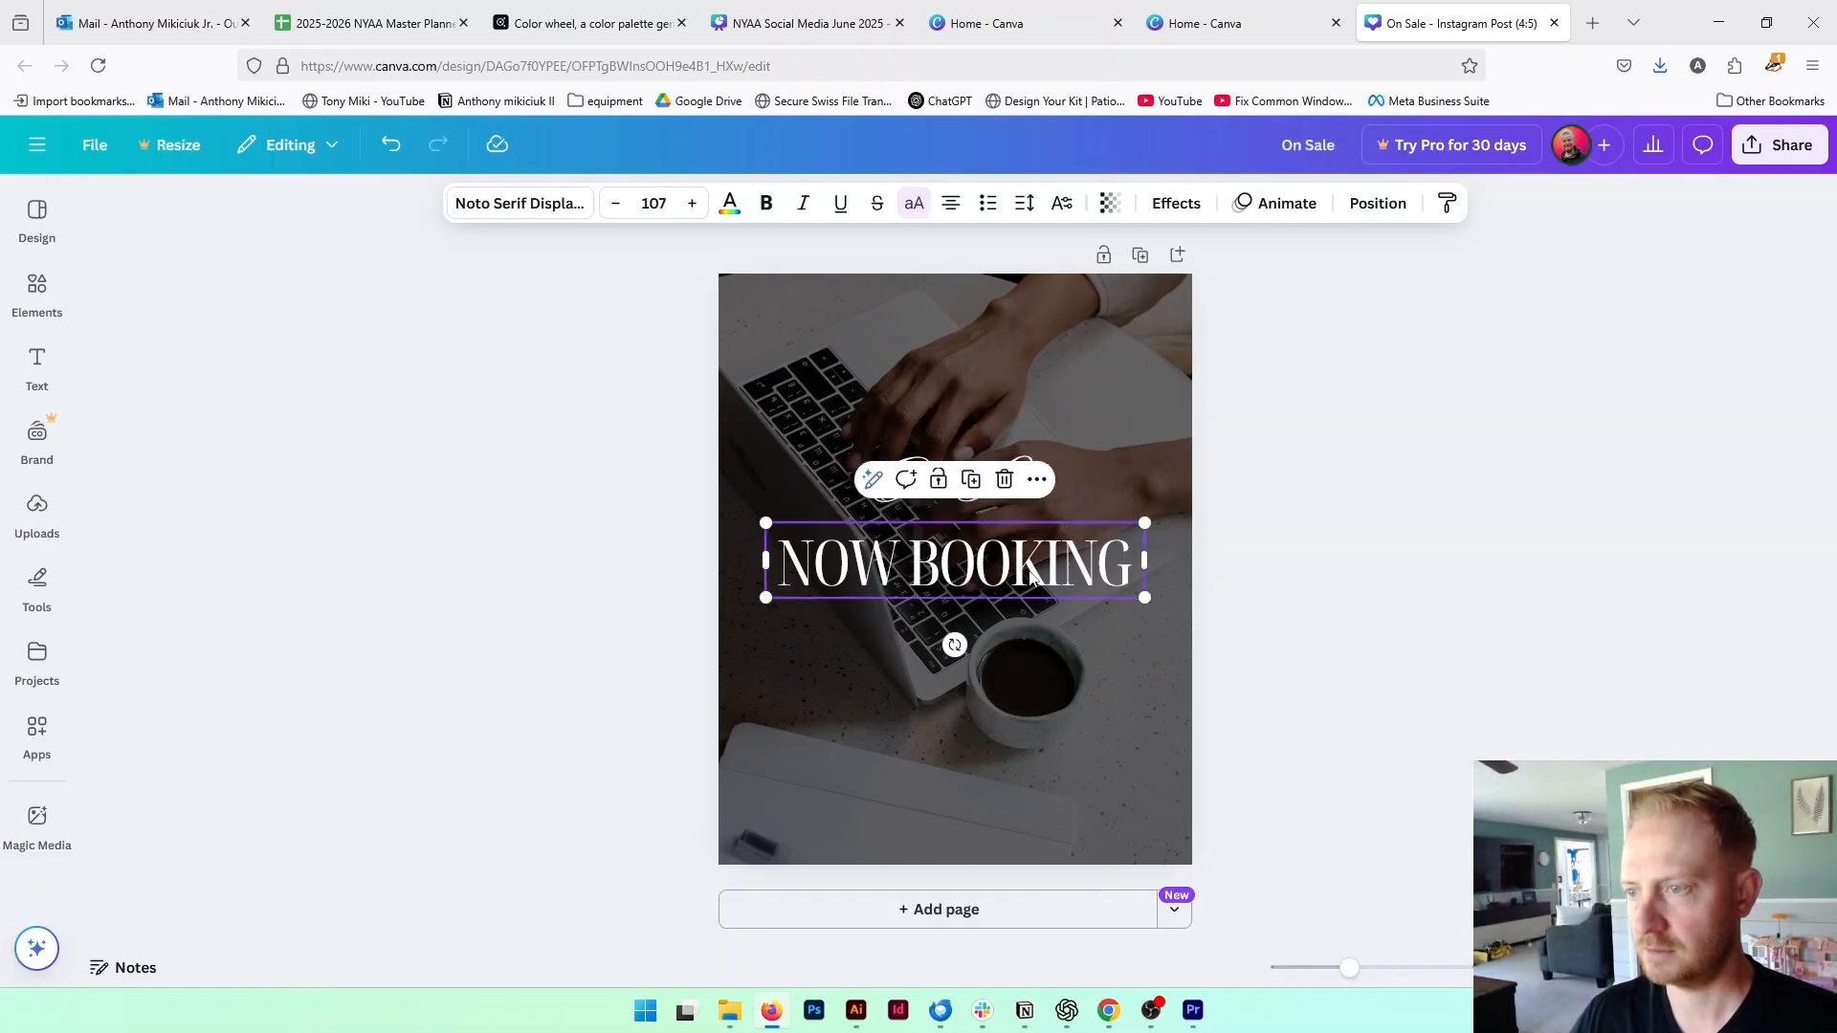
# Change the main heading "NOW BOOKING" to read "NOW!"
pyautogui.tripleClick(1110, 563)
pyautogui.click(1132, 562)
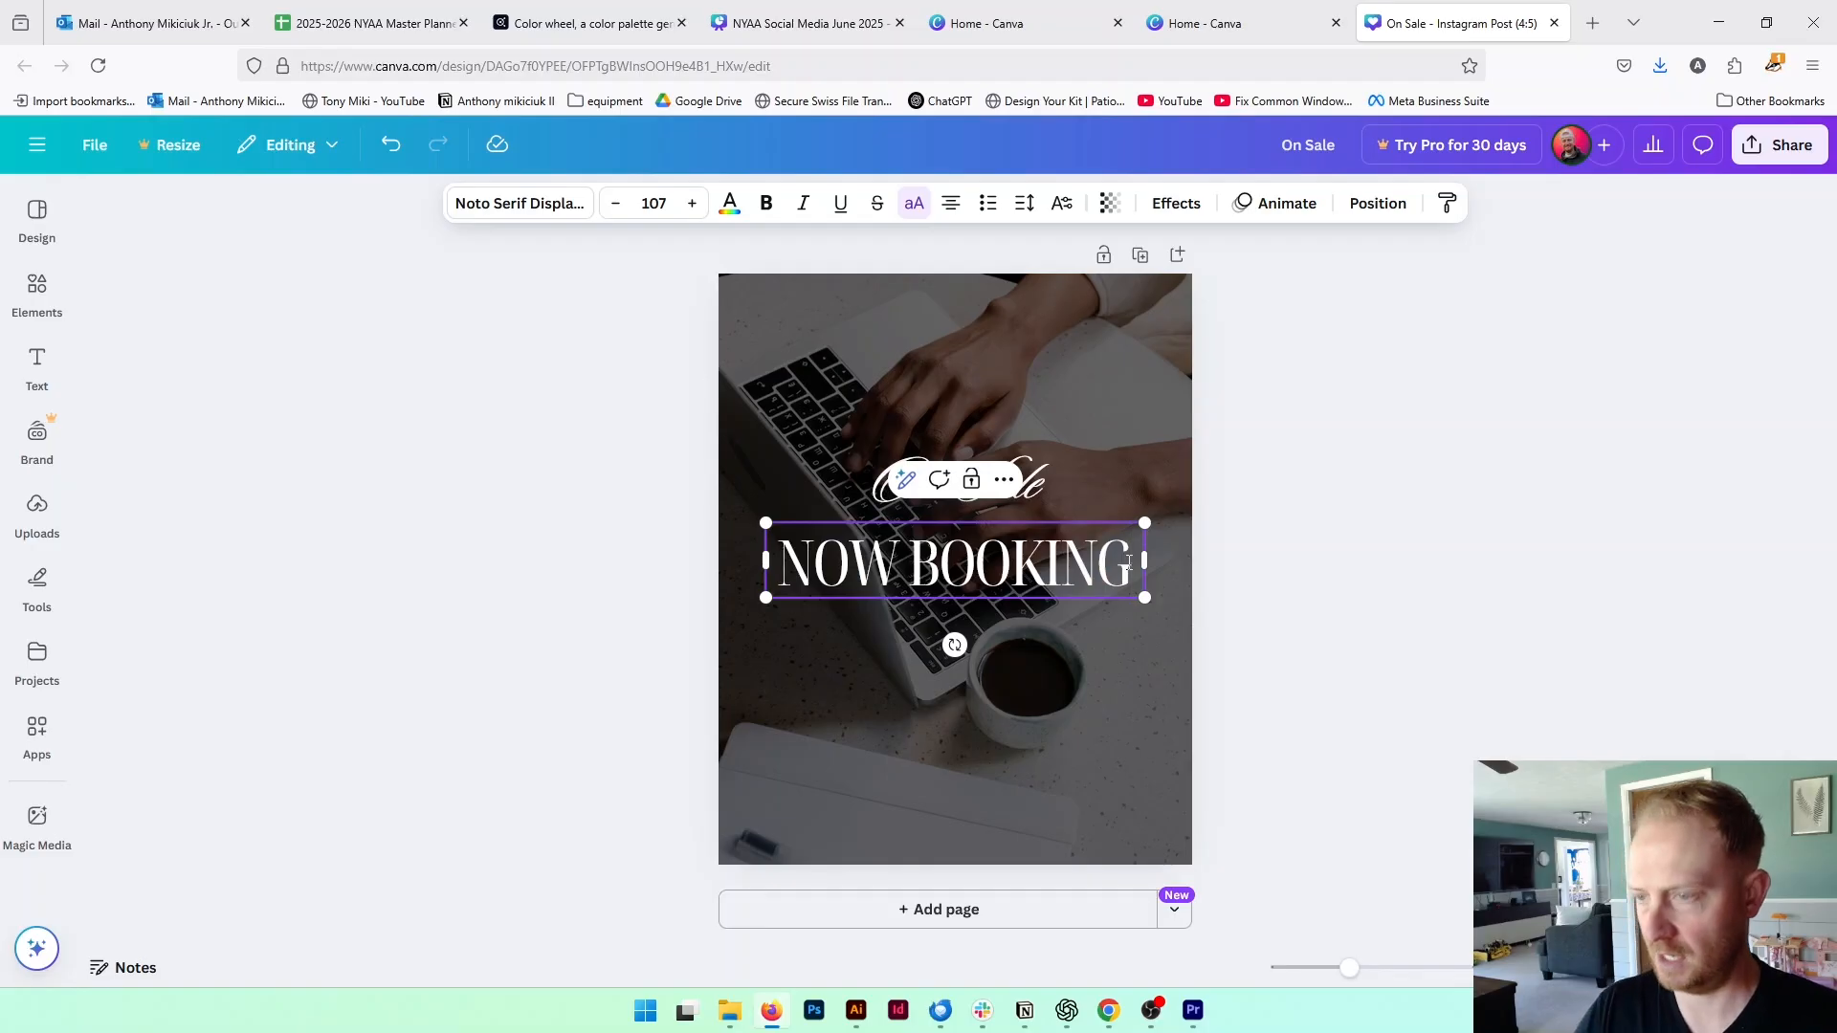
pyautogui.press('BackSpace')
pyautogui.press('BackSpace')
pyautogui.press('BackSpace')
pyautogui.press('BackSpace')
pyautogui.press('BackSpace')
pyautogui.press('BackSpace')
pyautogui.press('BackSpace')
pyautogui.press('BackSpace')
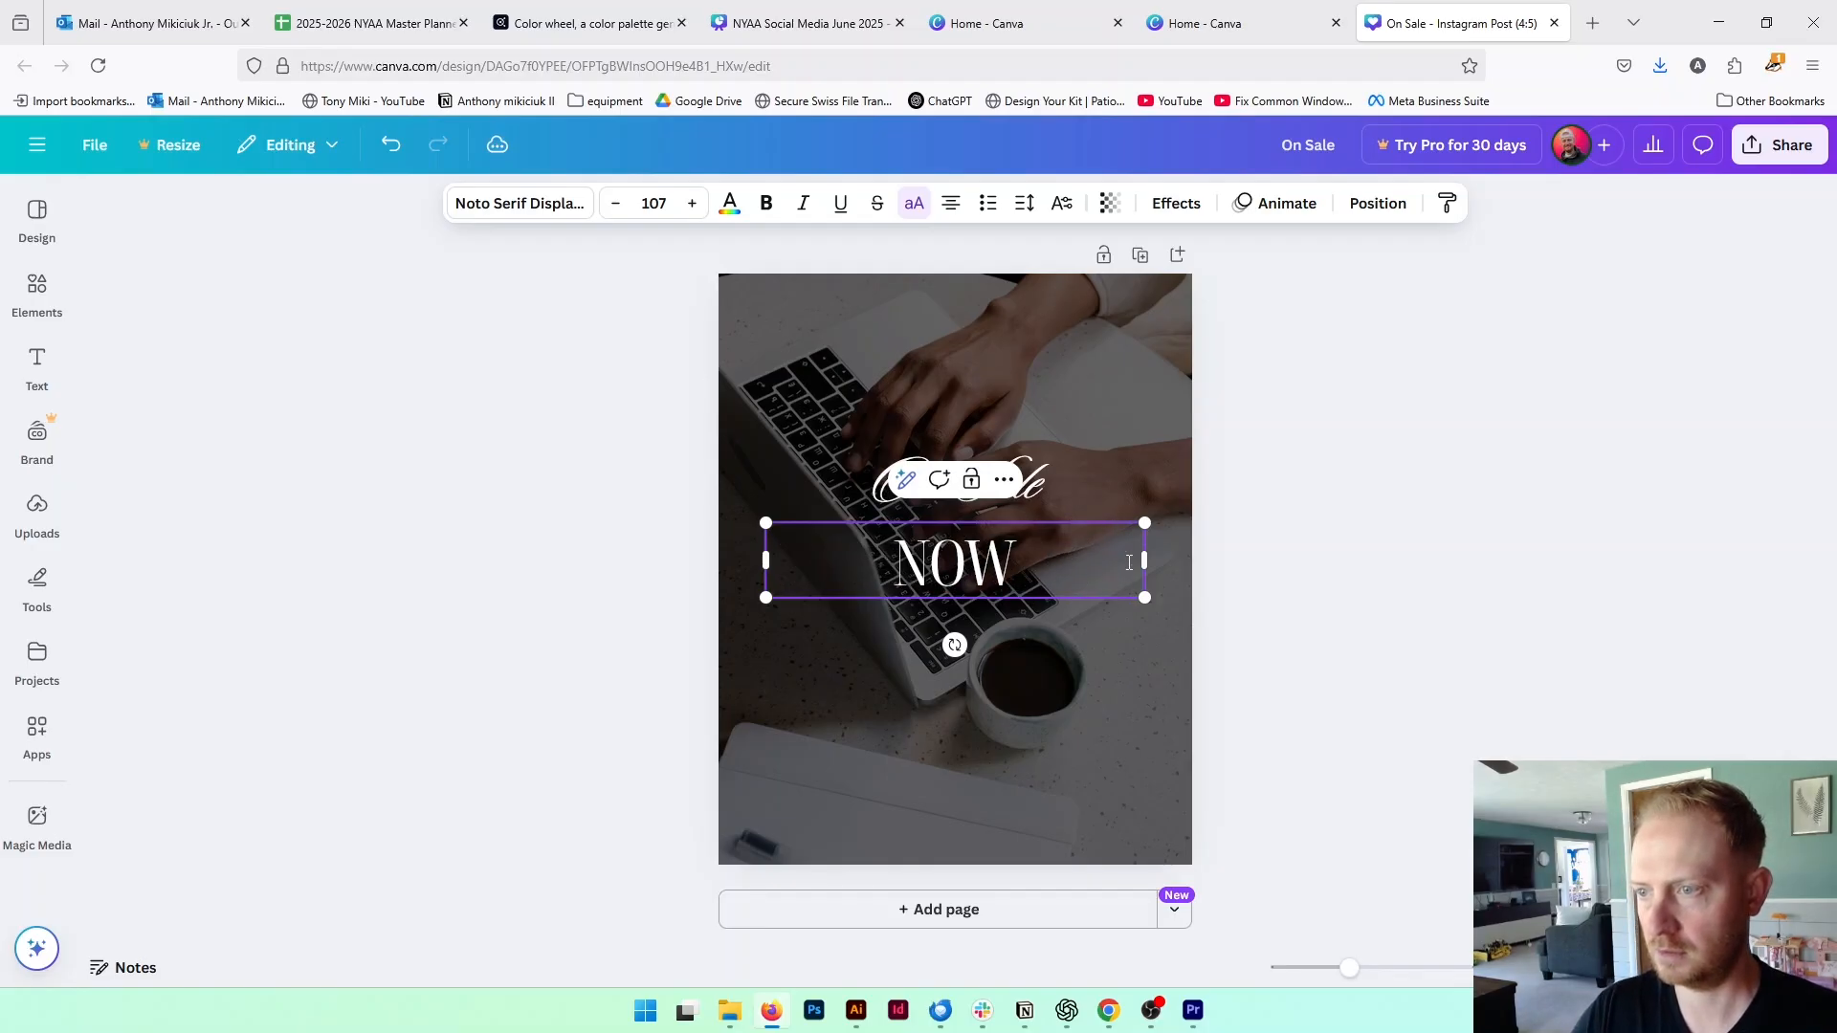
pyautogui.write('!')
pyautogui.click(1135, 698)
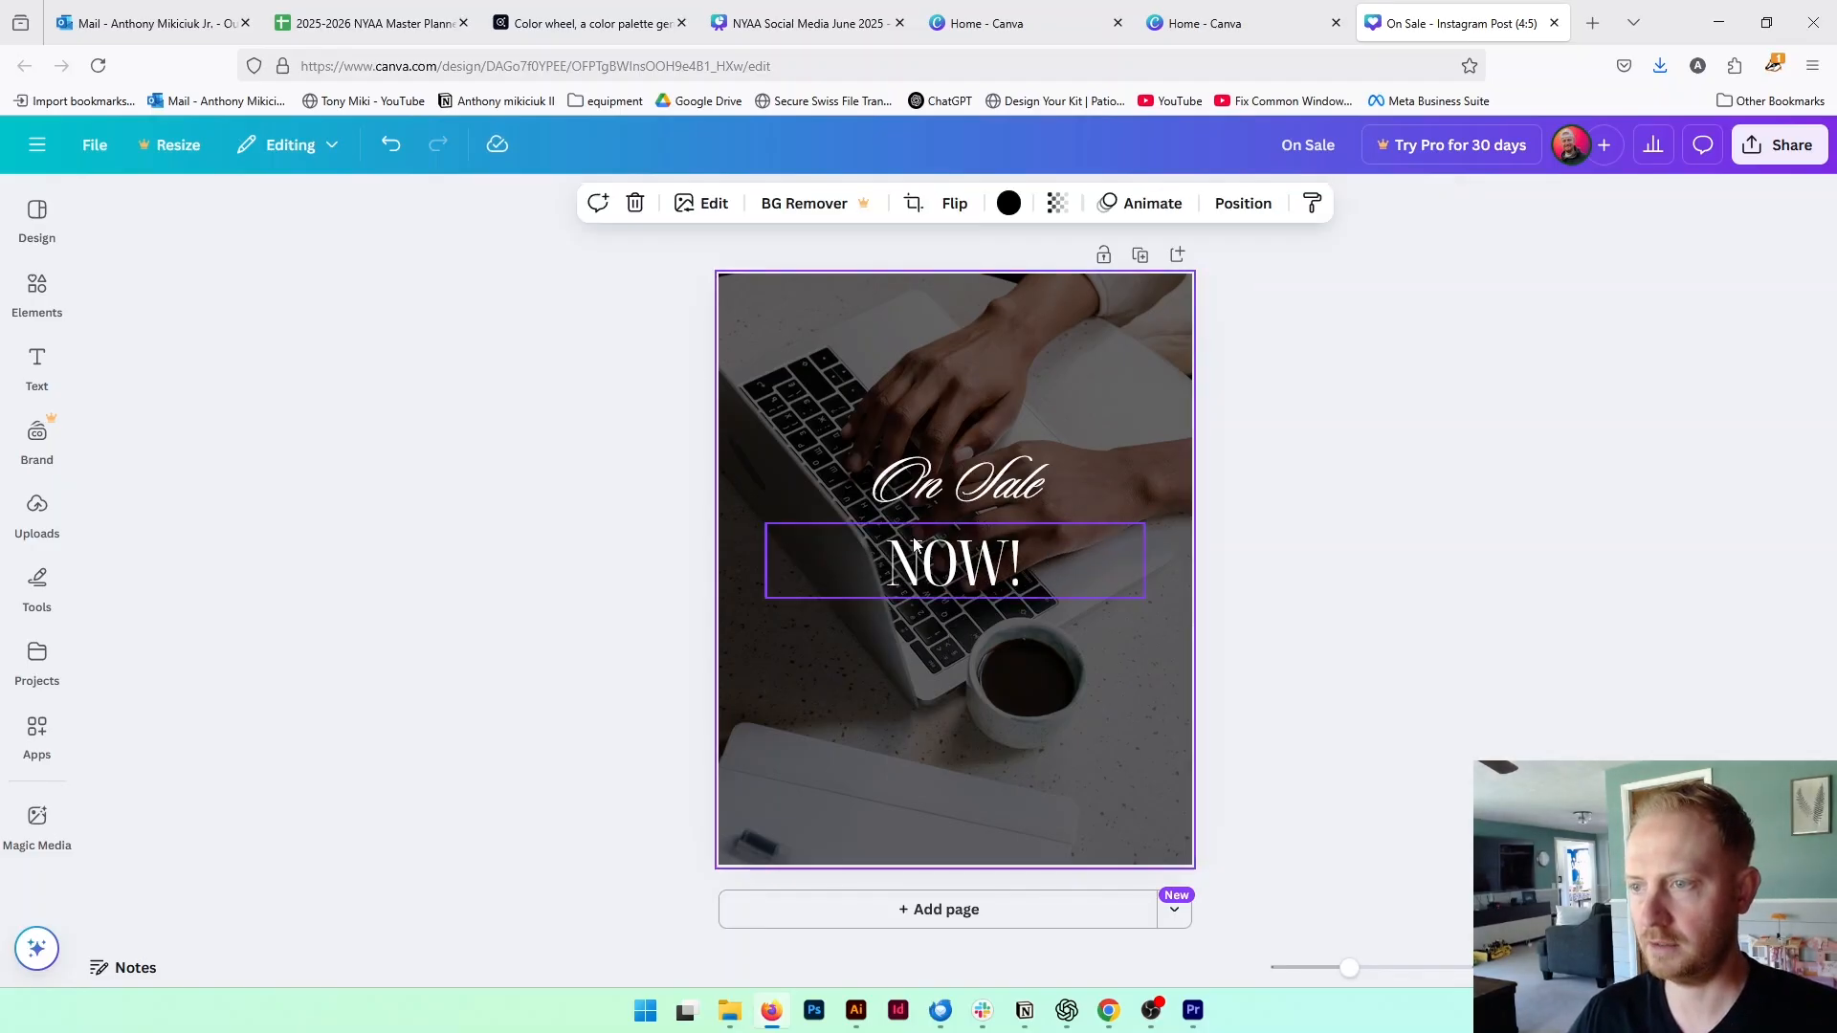
# Nudge the "NOW!" heading up, enlarge it to about font size 206, and offset the "On Sale" line to its left
pyautogui.click(918, 547)
pyautogui.moveTo(994, 553); pyautogui.dragTo(993, 539)
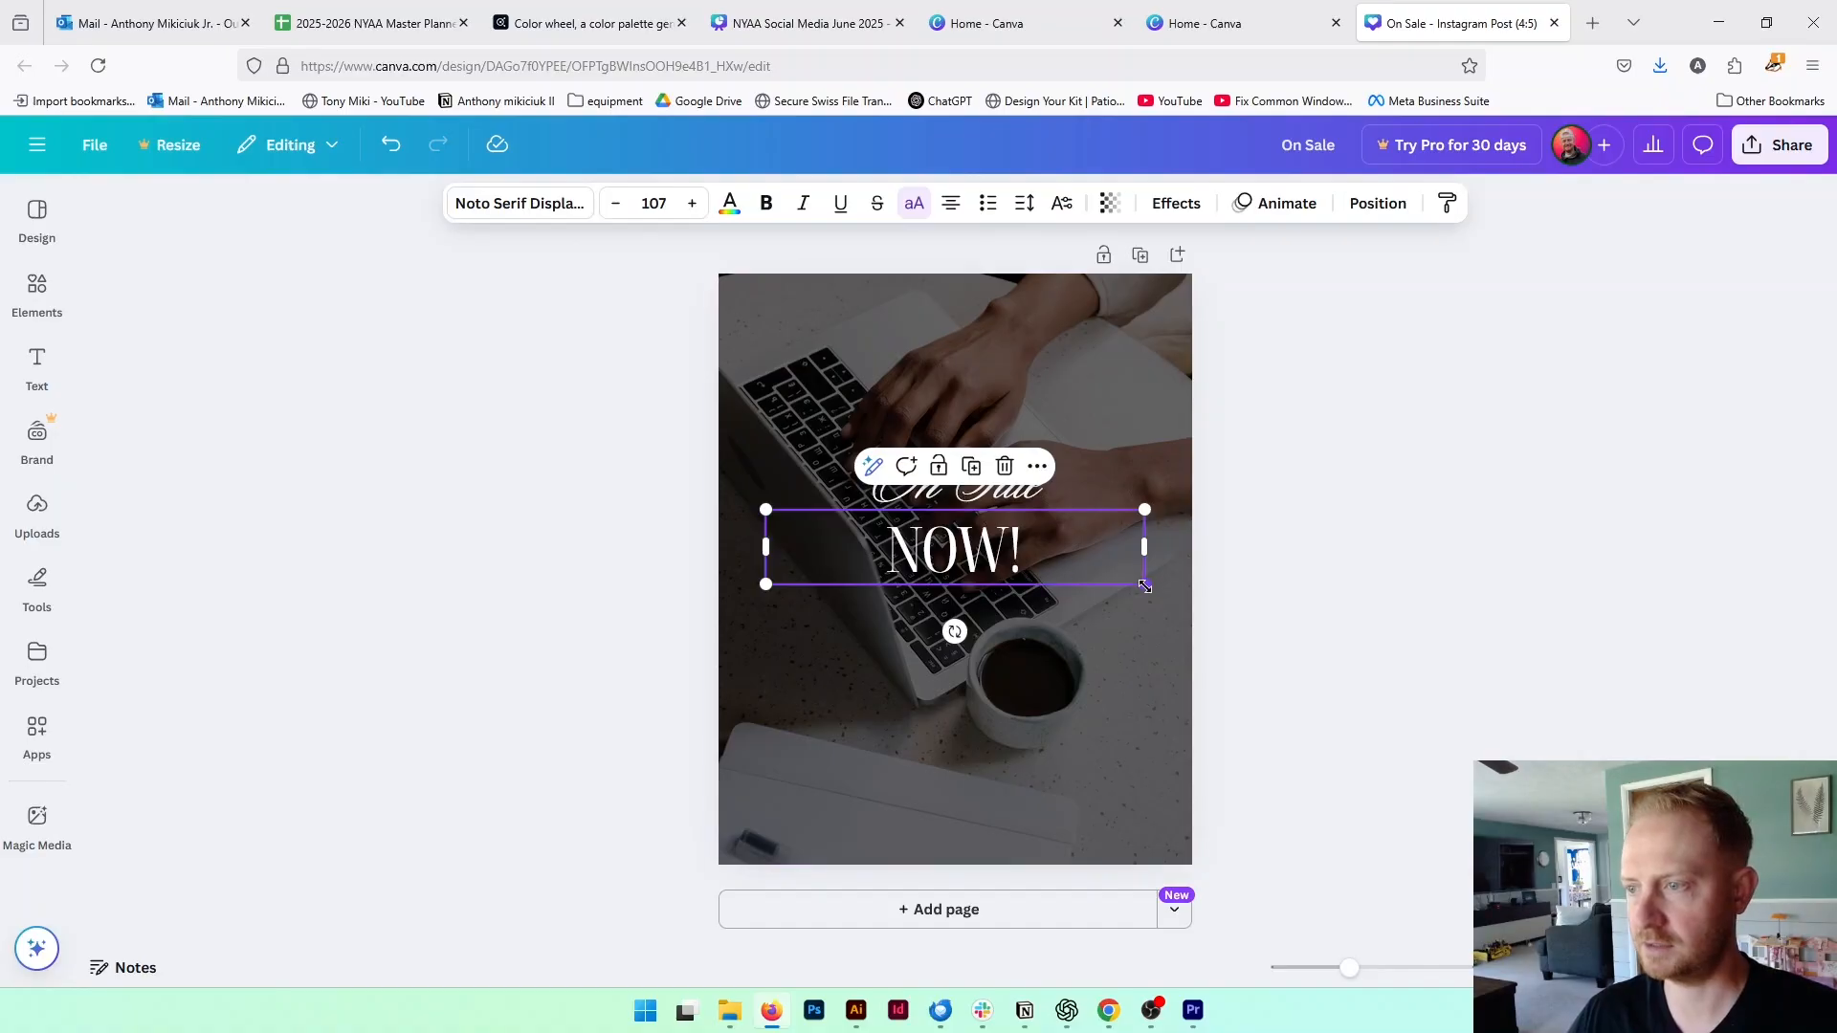
pyautogui.moveTo(1147, 585); pyautogui.dragTo(1235, 644)
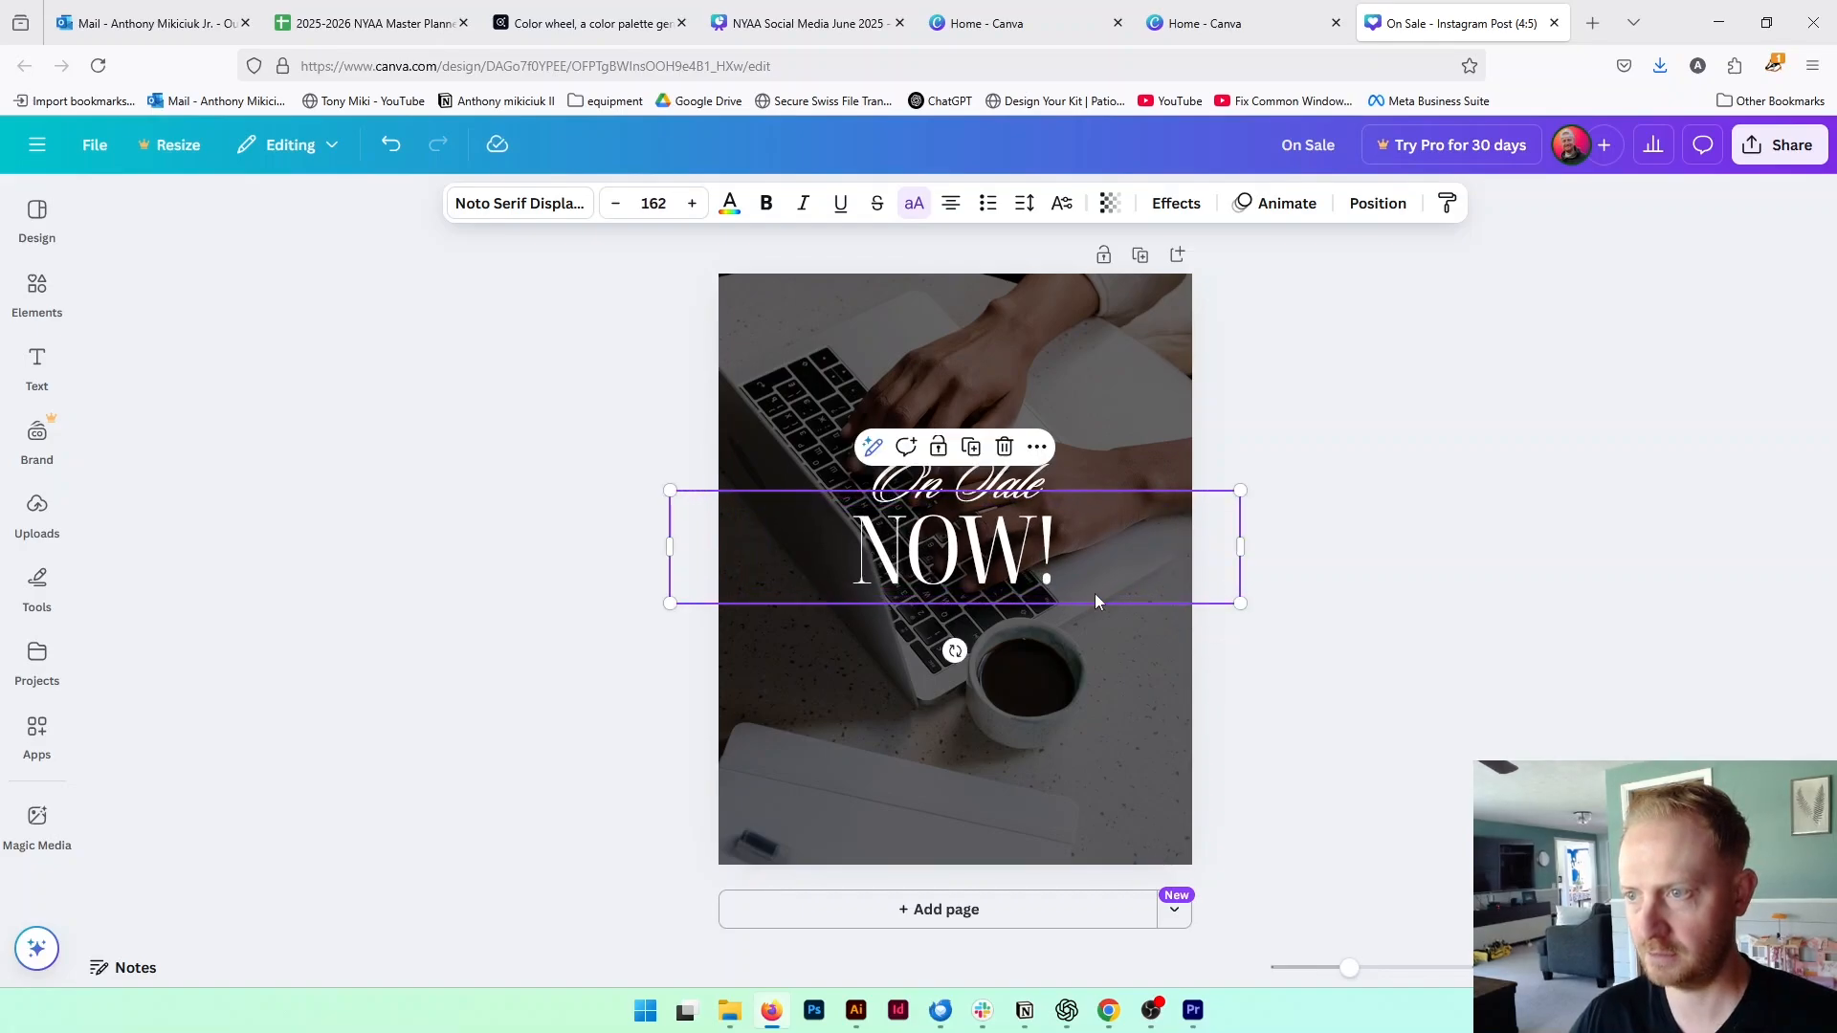
pyautogui.click(1010, 478)
pyautogui.moveTo(1010, 479); pyautogui.dragTo(993, 480)
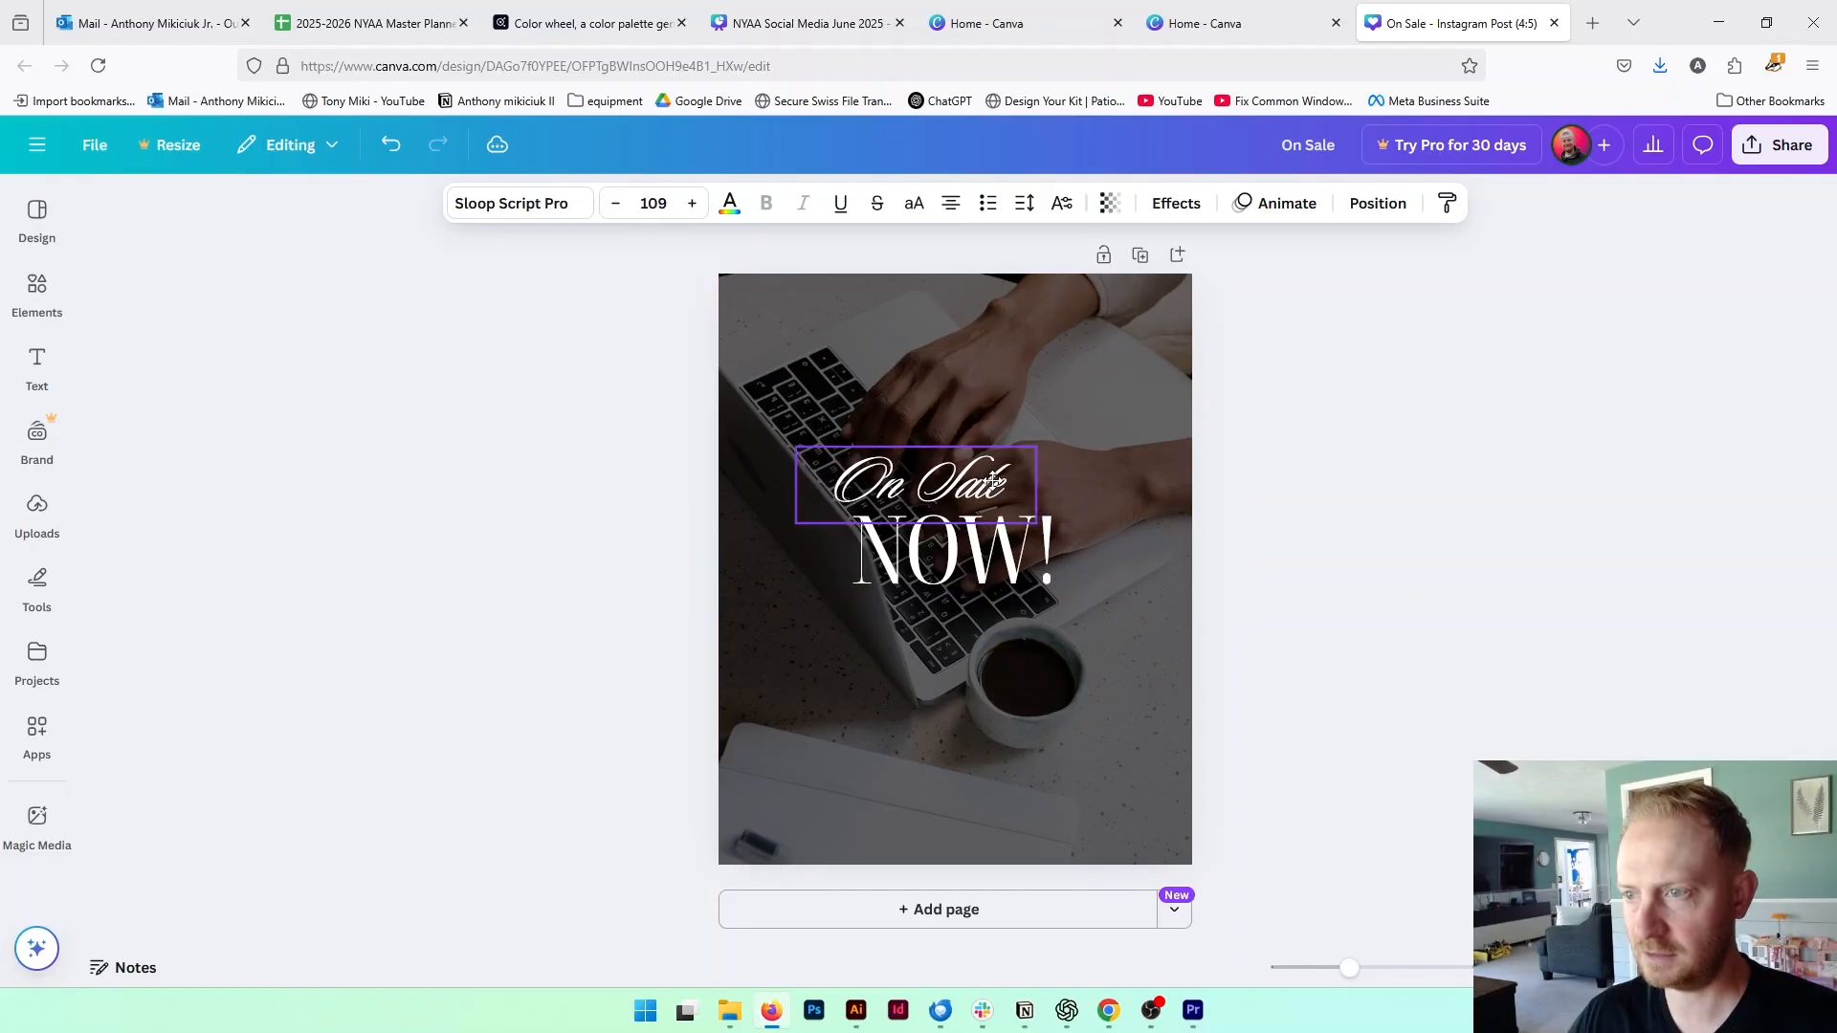
pyautogui.click(1023, 588)
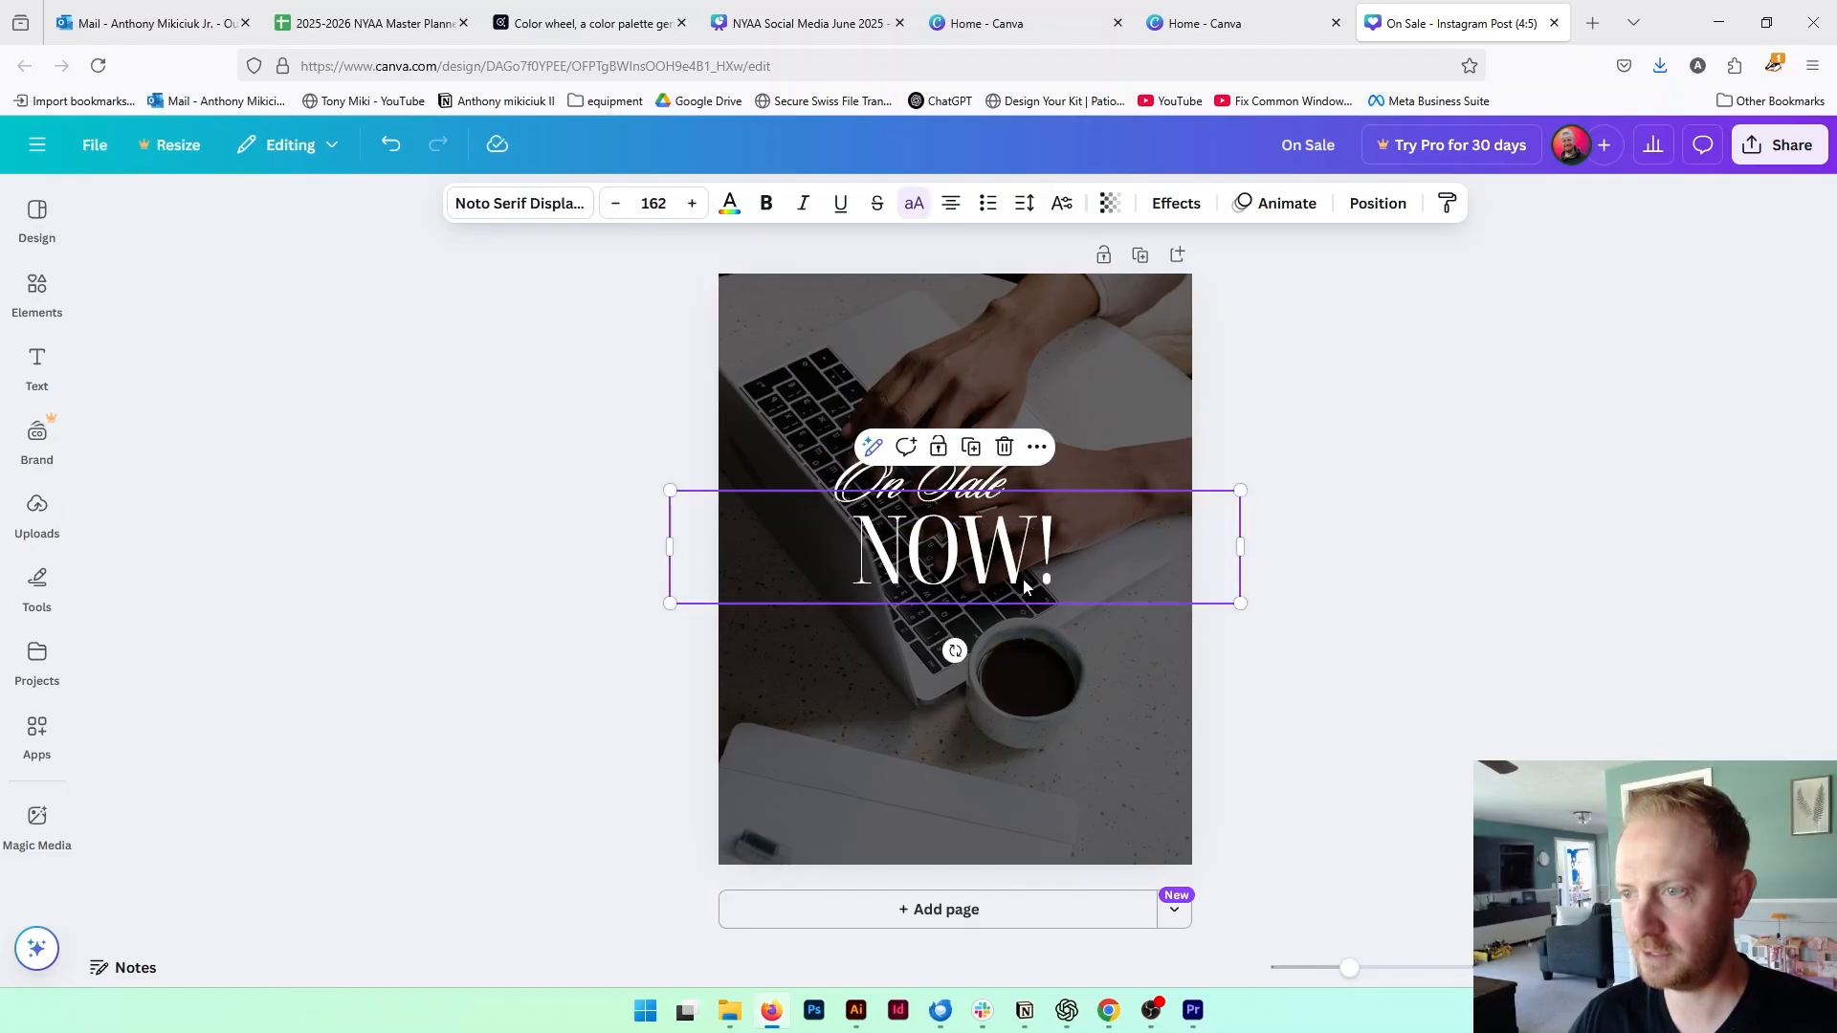
pyautogui.moveTo(1240, 607); pyautogui.dragTo(1318, 661)
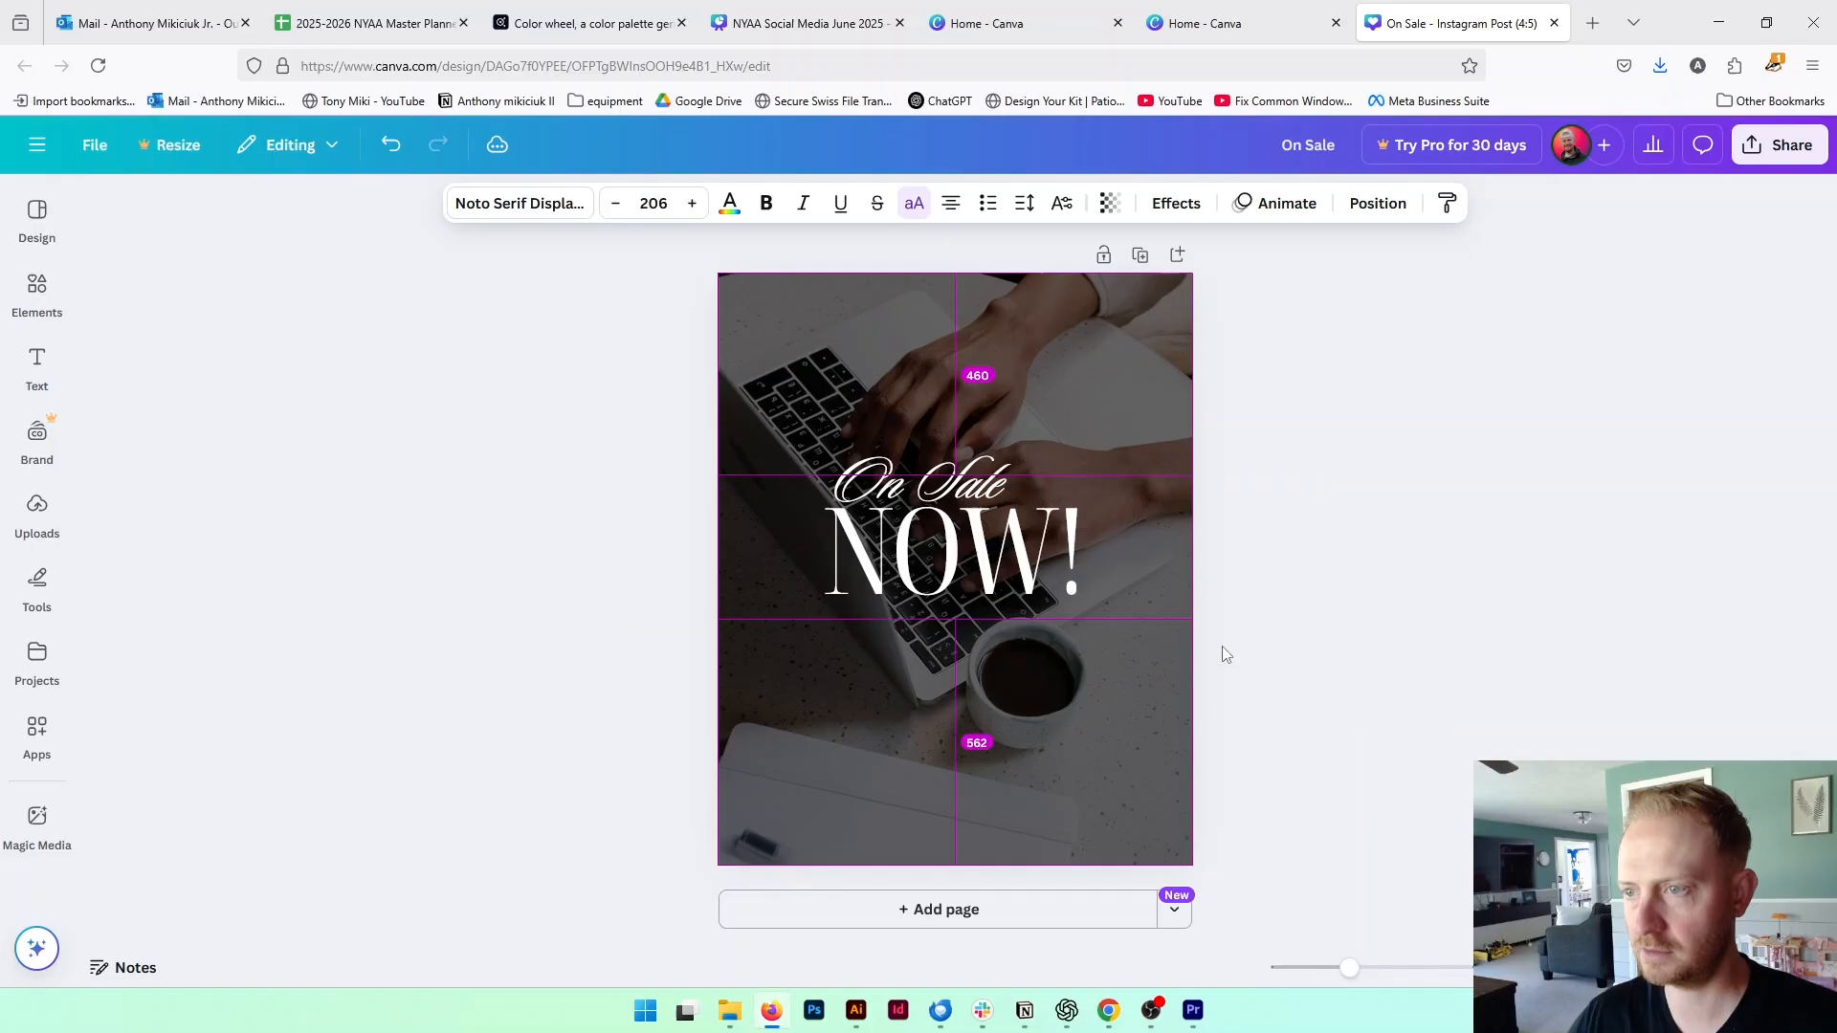
# Shift the "On Sale" line slightly further left and move both text lines up to clear the lower half
pyautogui.click(955, 464)
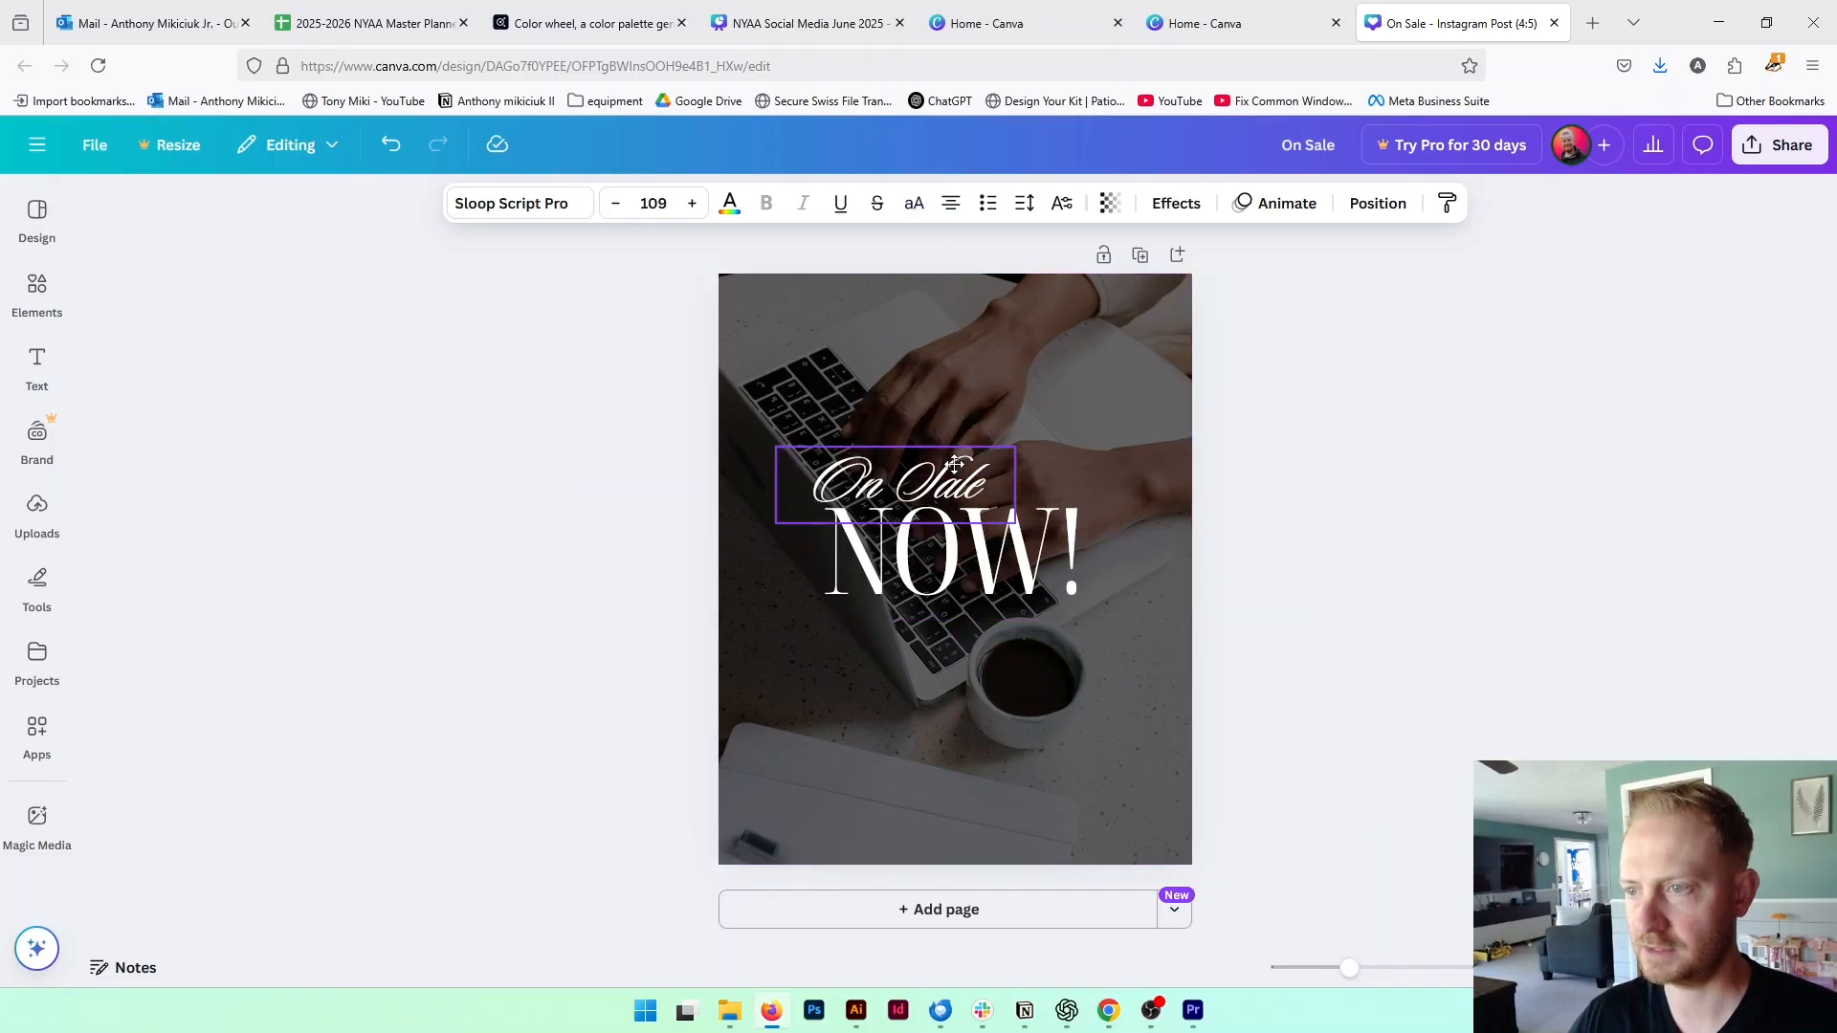
pyautogui.keyDown('shift'); pyautogui.click(1034, 585); pyautogui.keyUp('shift')
pyautogui.moveTo(1034, 580); pyautogui.dragTo(1024, 502)
pyautogui.click(1001, 660)
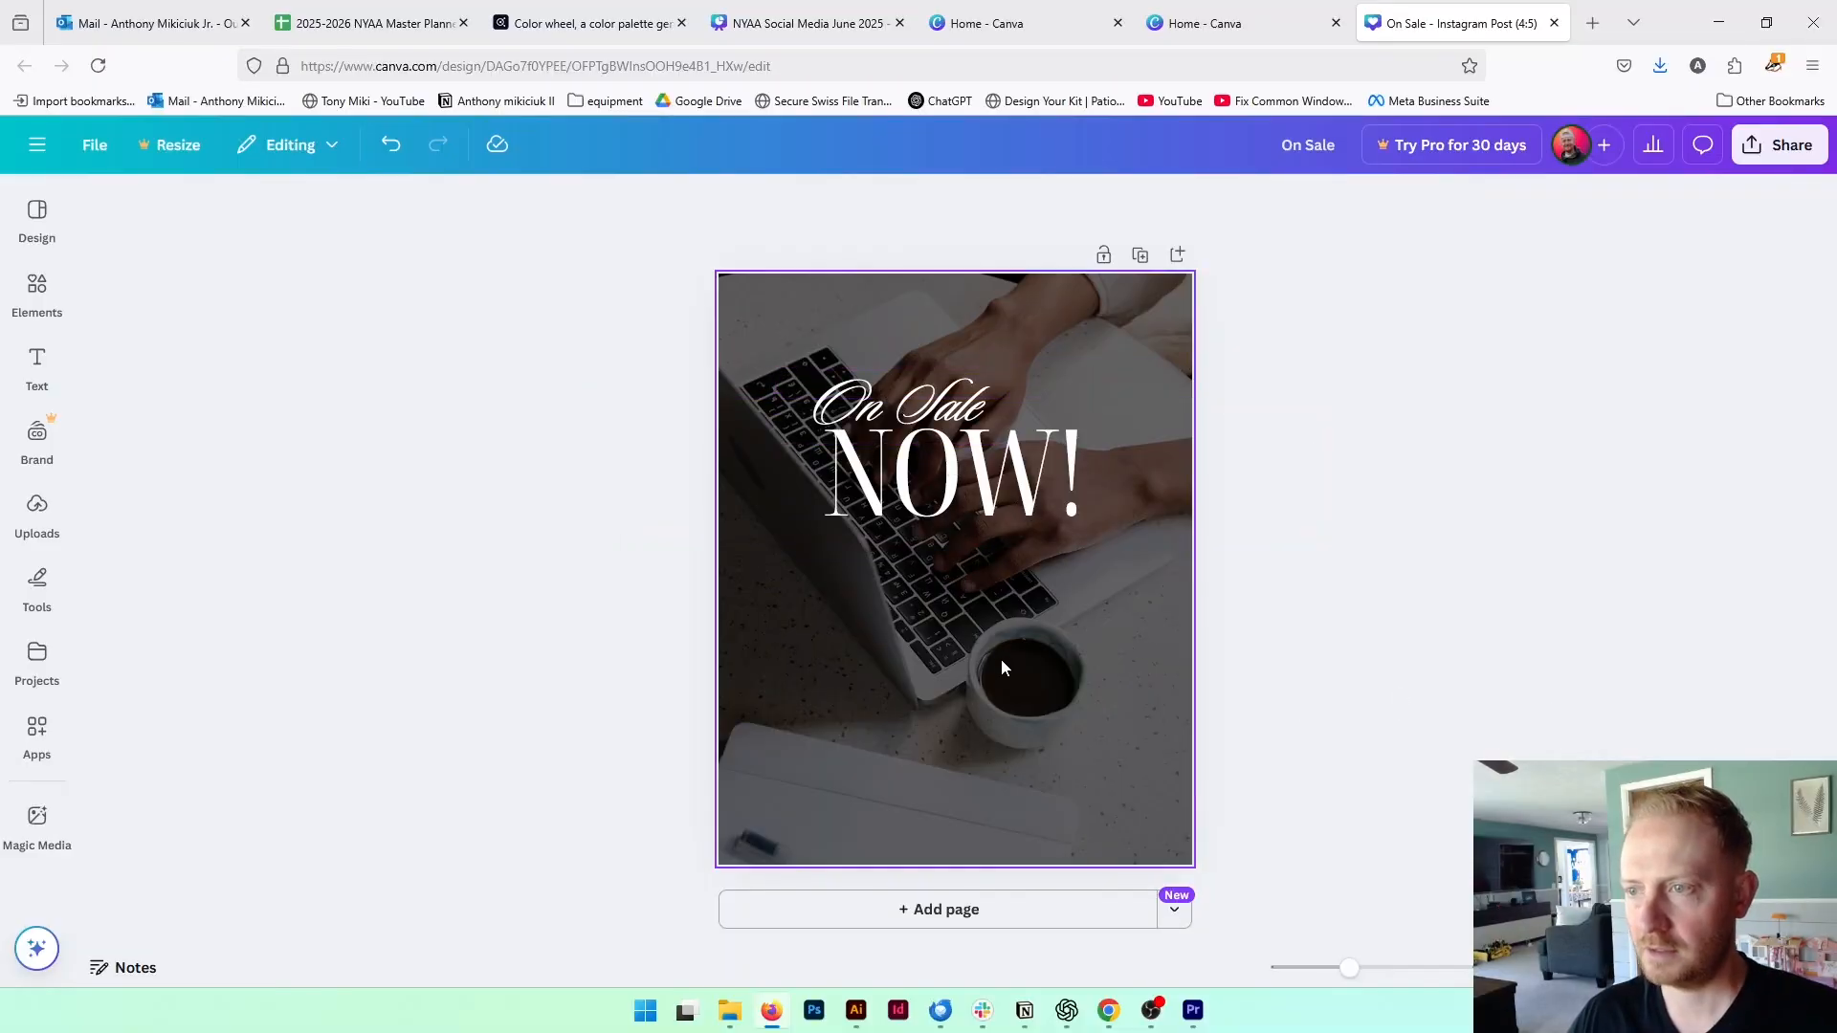
# Add a round frame with a zigzag starburst edge to the post, centred below the "NOW!" heading
pyautogui.click(40, 658)
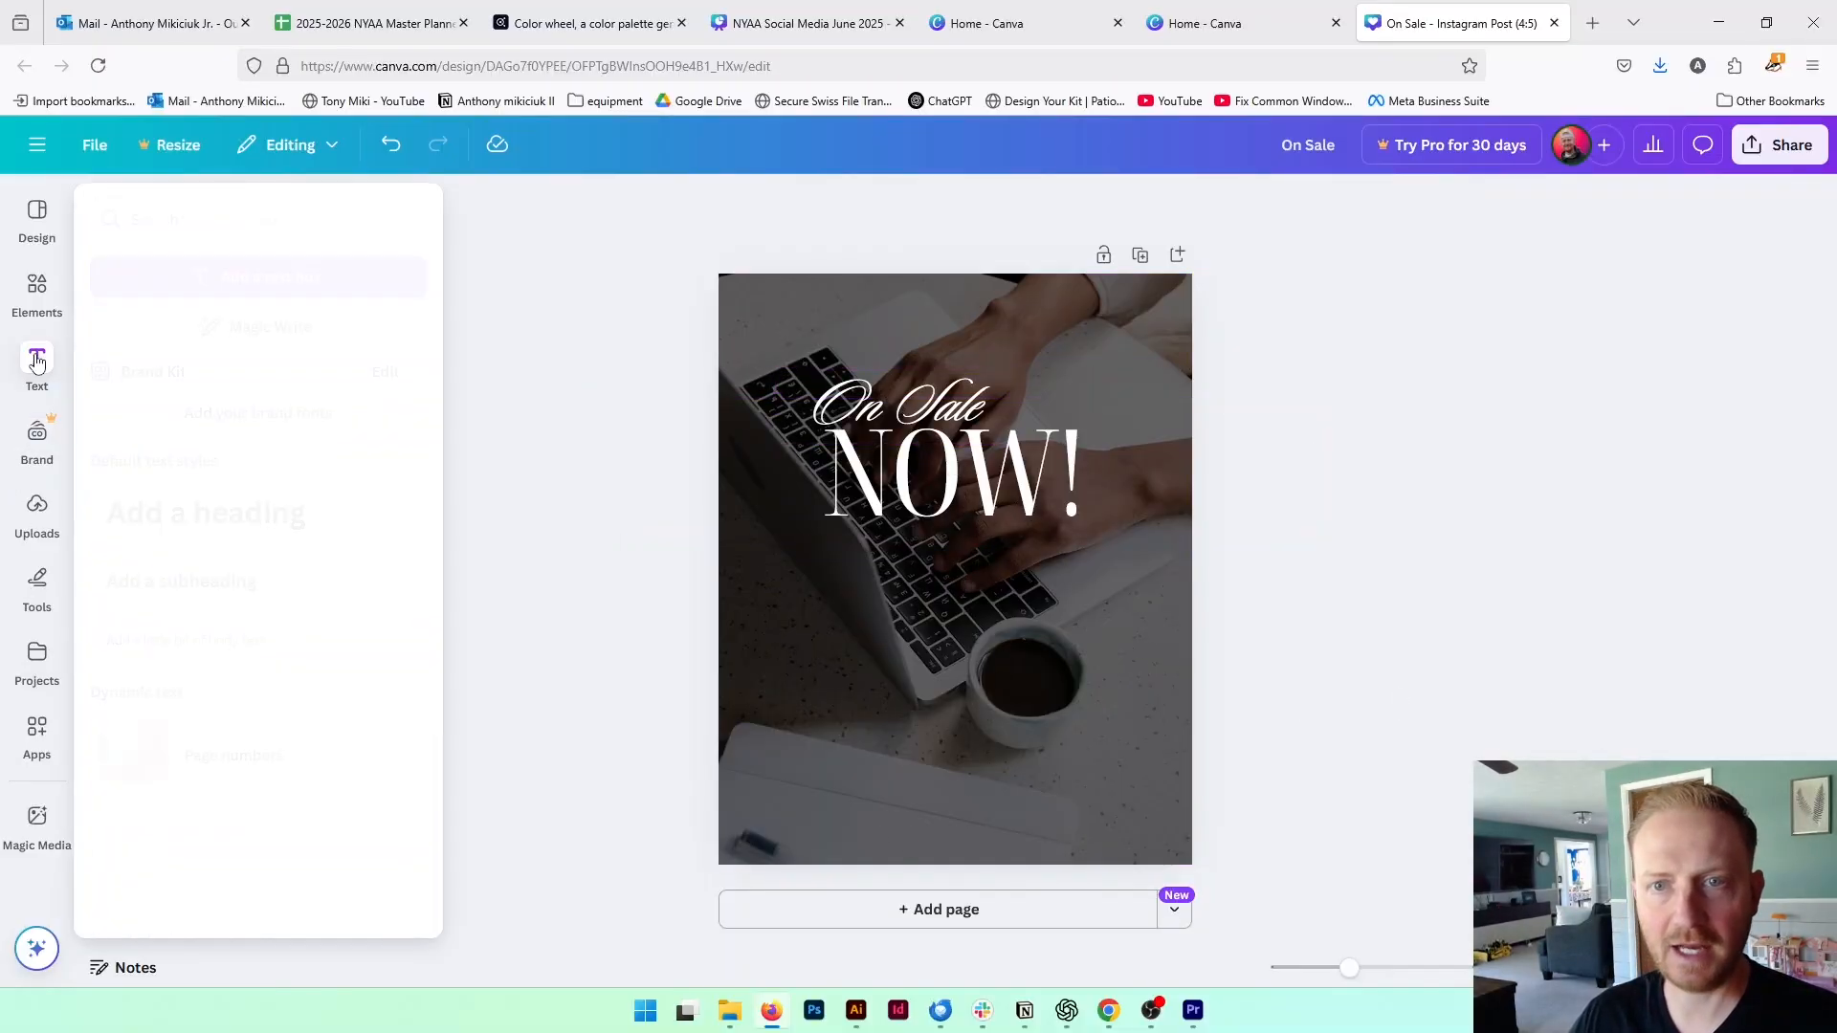
pyautogui.click(42, 297)
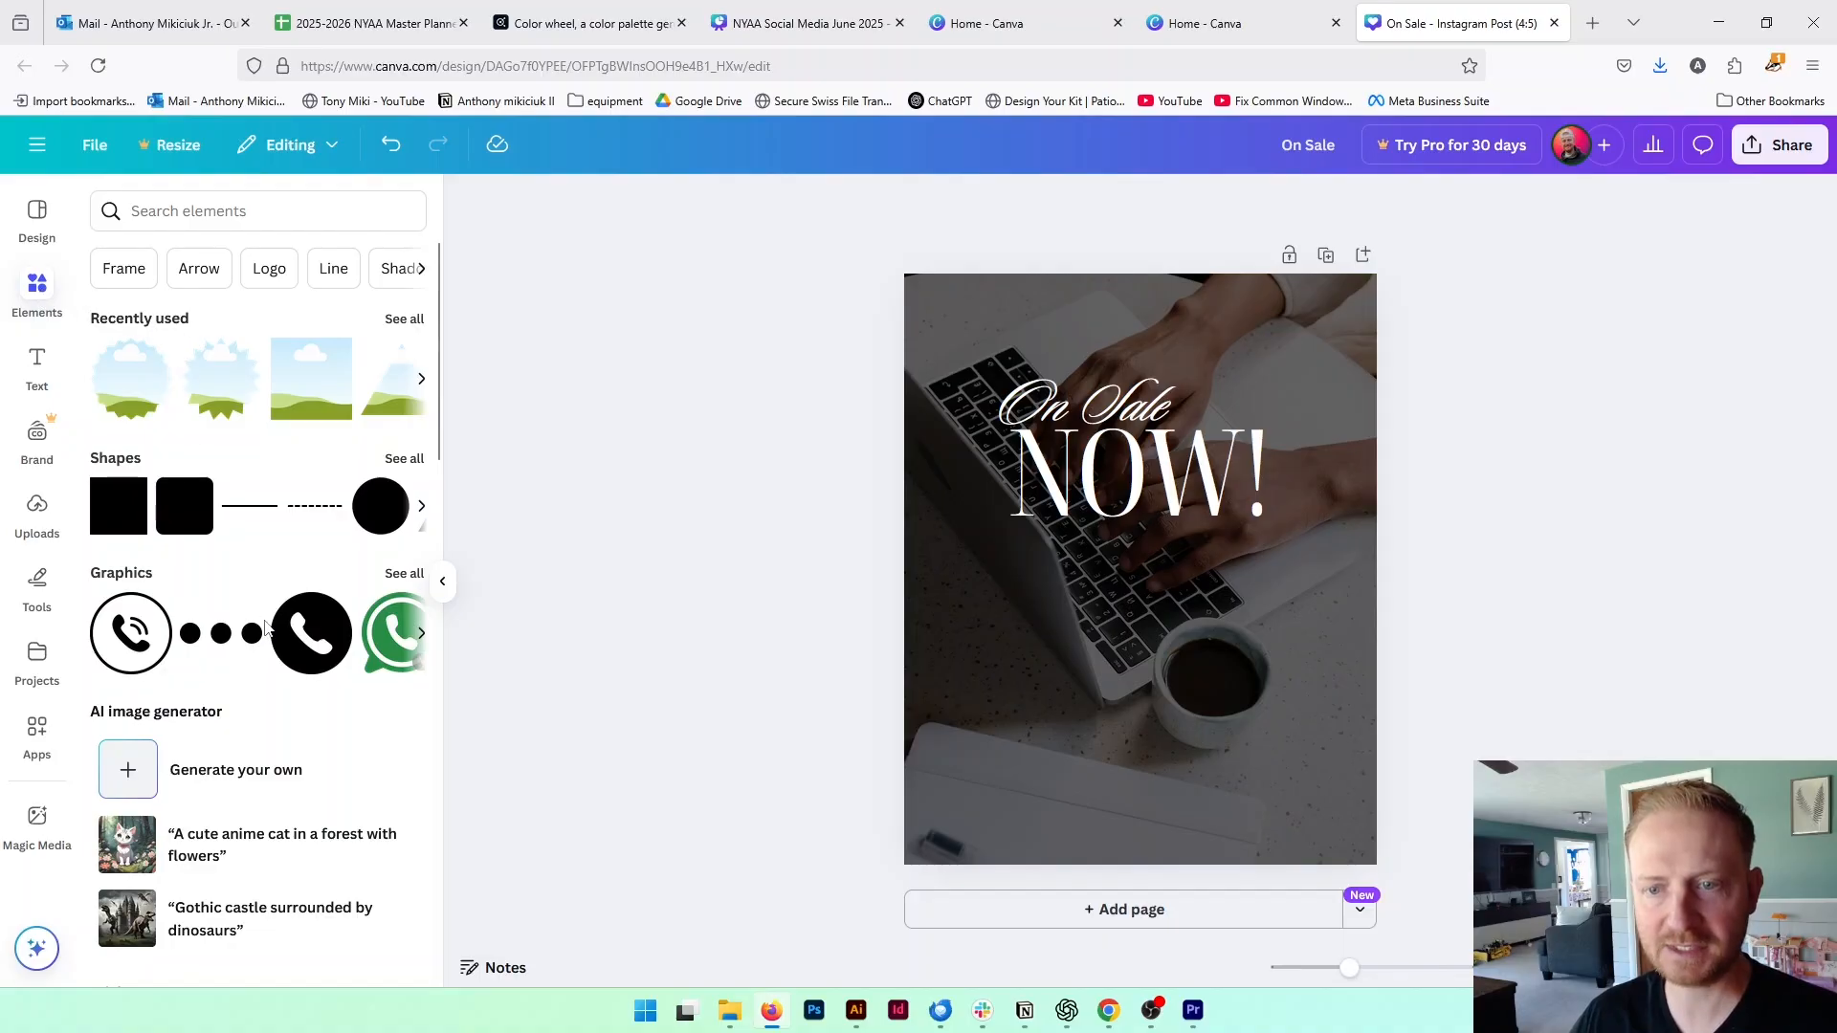
pyautogui.scroll(-7, 265, 627)
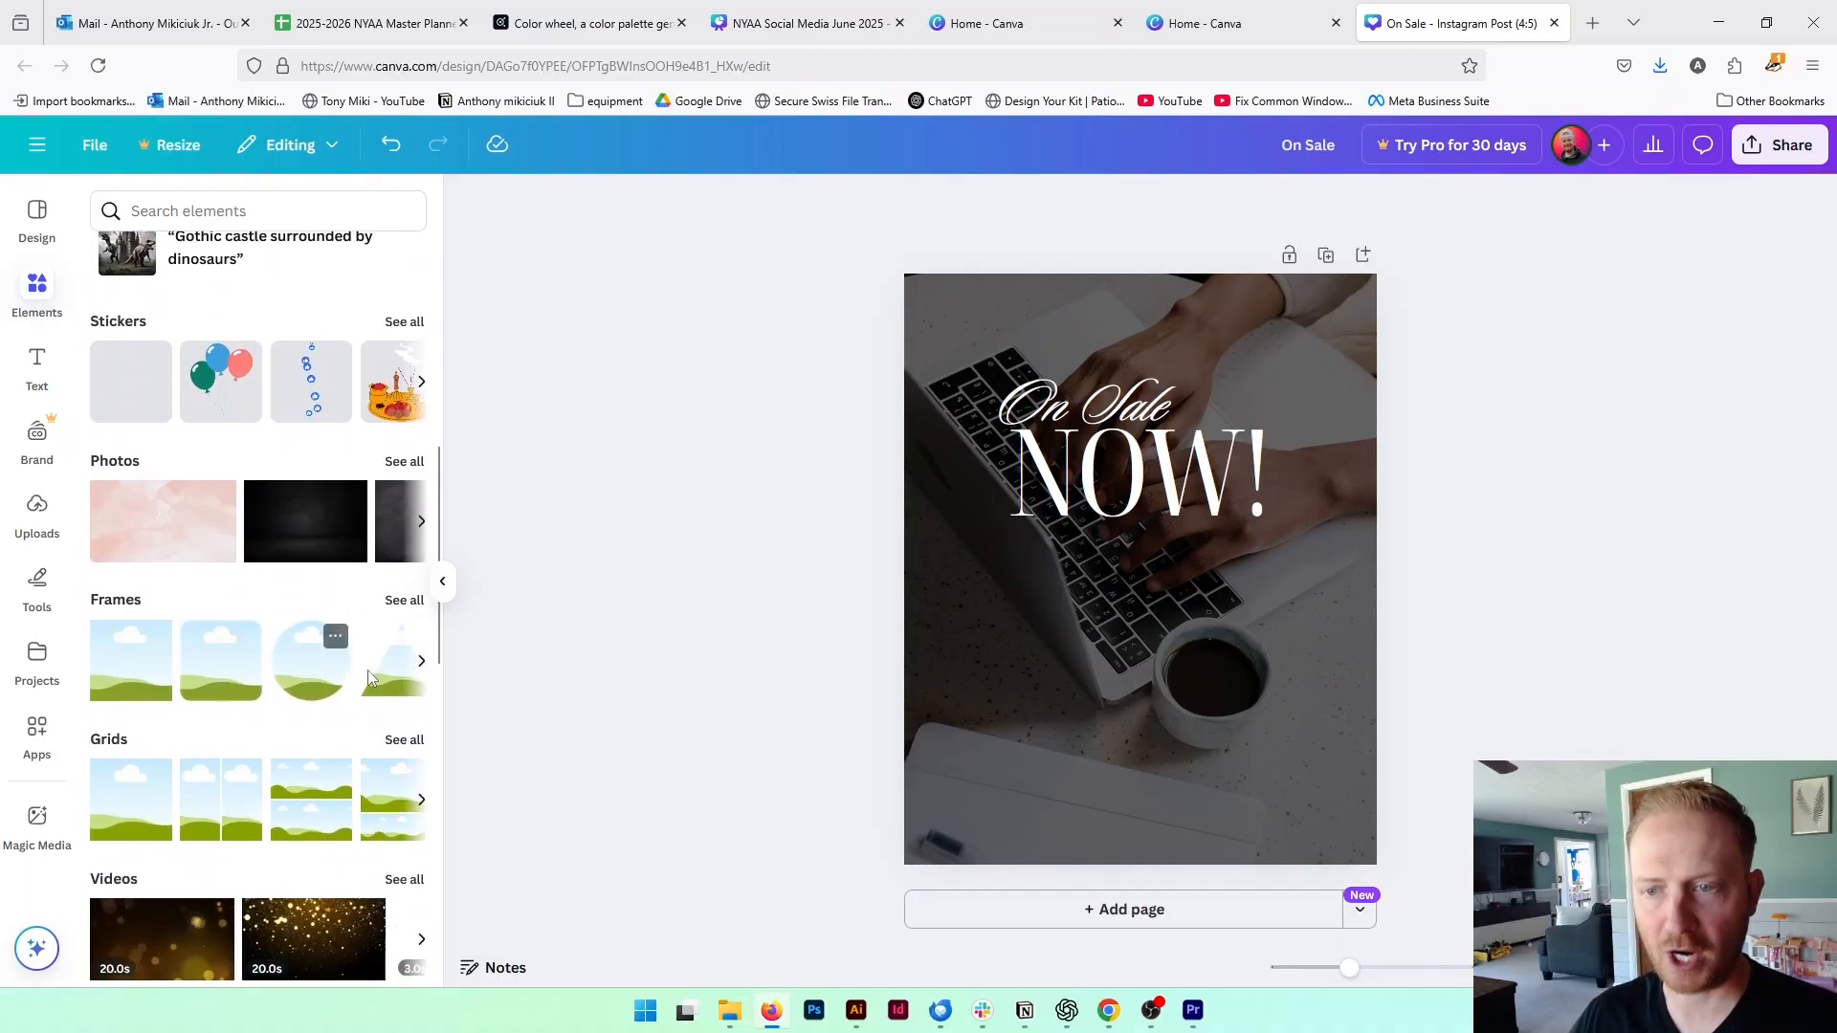
pyautogui.click(422, 664)
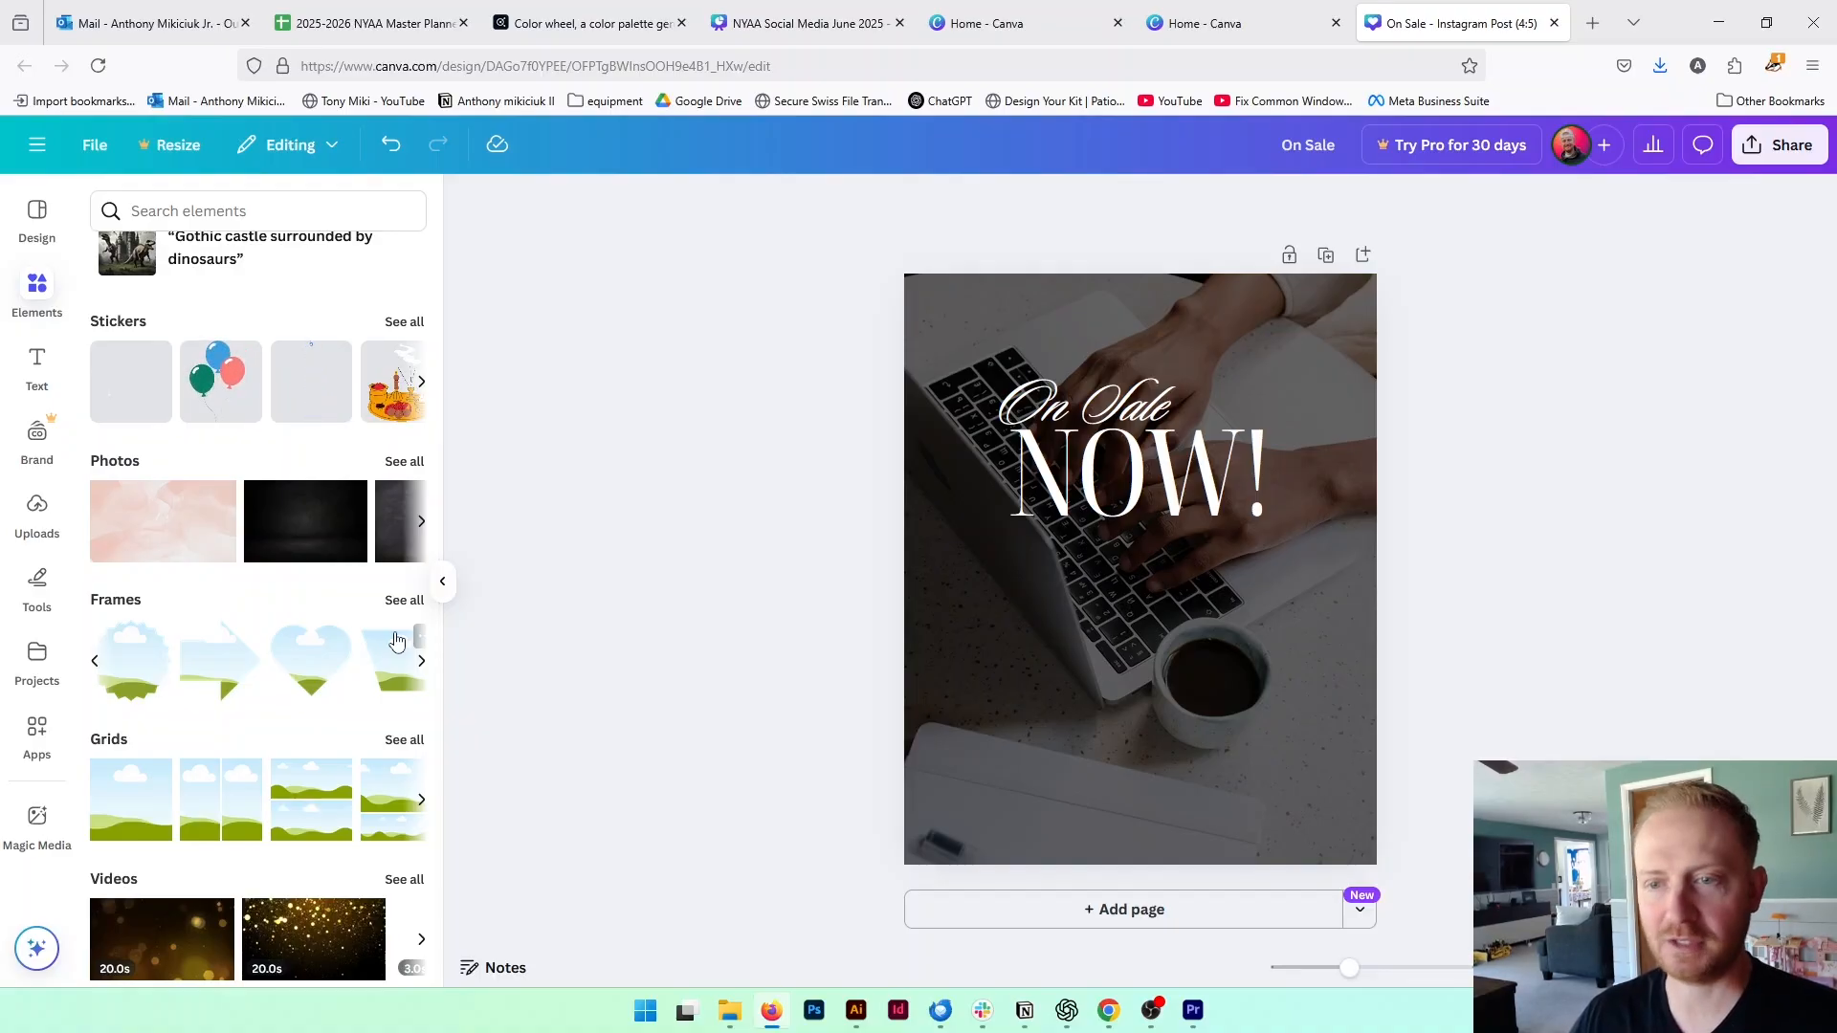
pyautogui.moveTo(151, 639); pyautogui.dragTo(1079, 608)
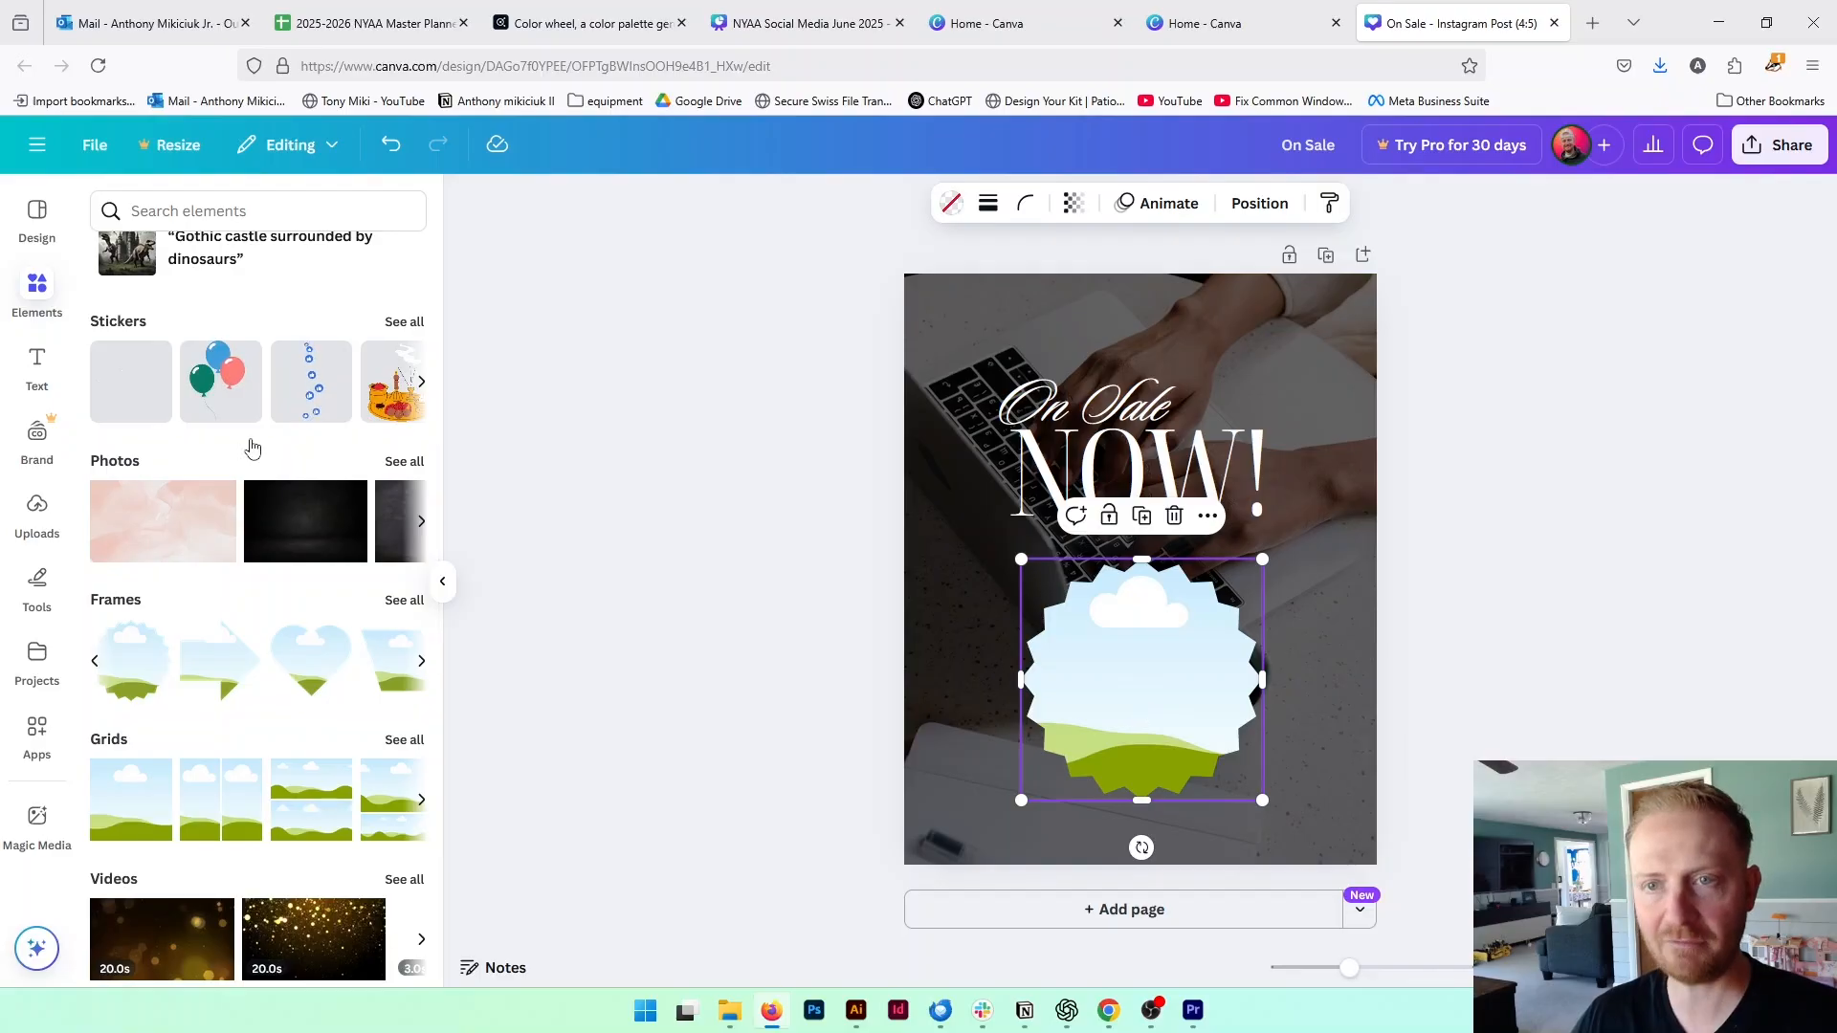
# Upload the perfume bottle image gourmet-lenz-hQeNeqCJY0E-unsplash from the 2025-05-15 production files folder
pyautogui.click(37, 512)
pyautogui.click(293, 269)
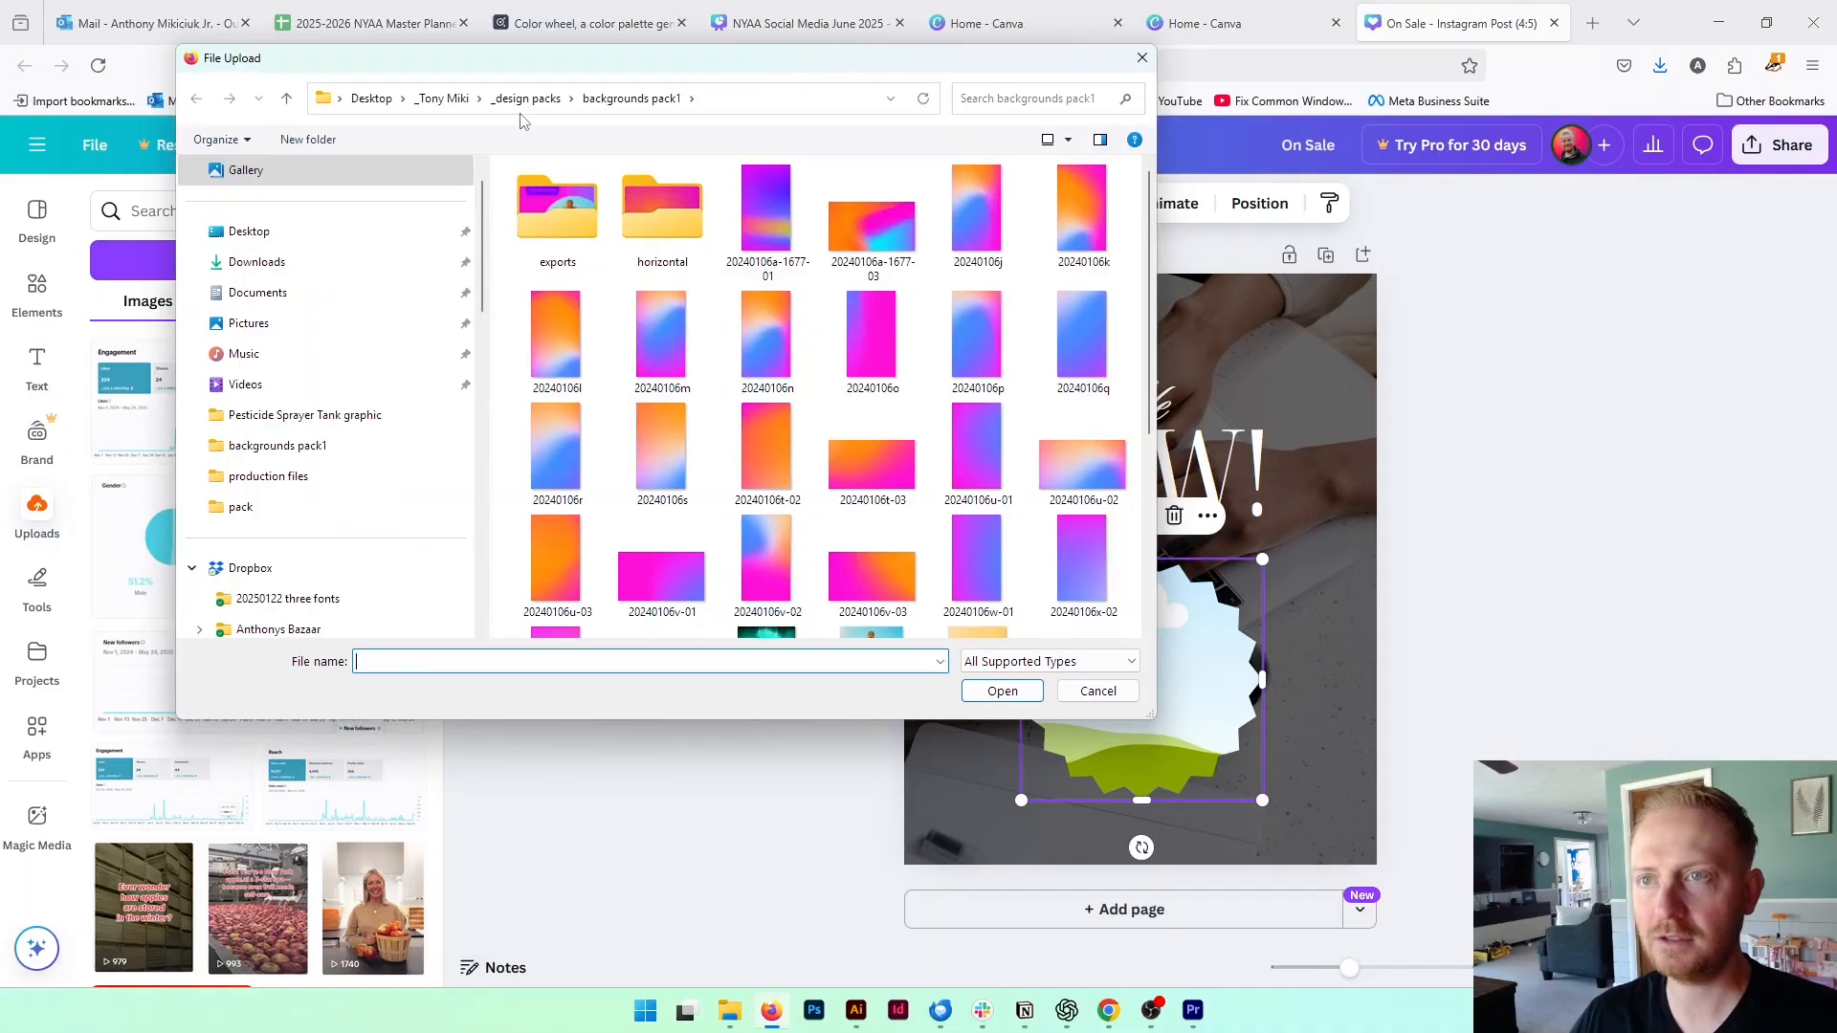
pyautogui.click(444, 99)
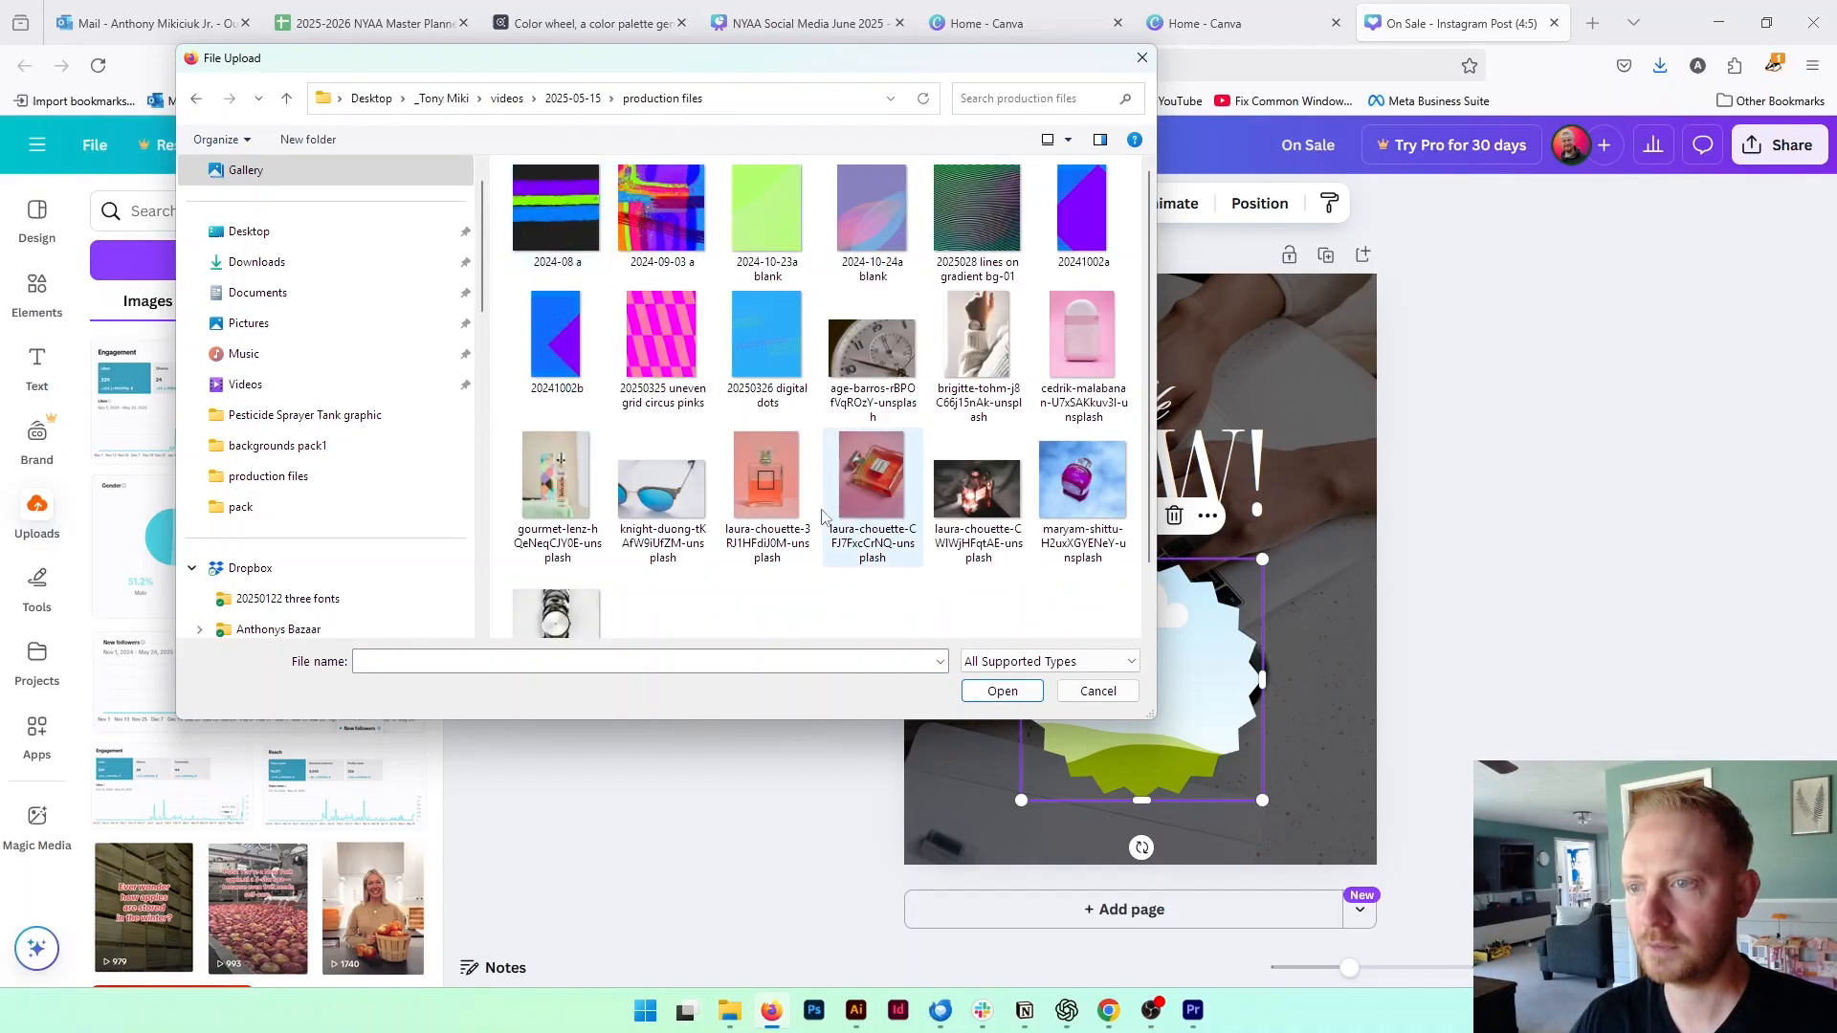
pyautogui.click(555, 485)
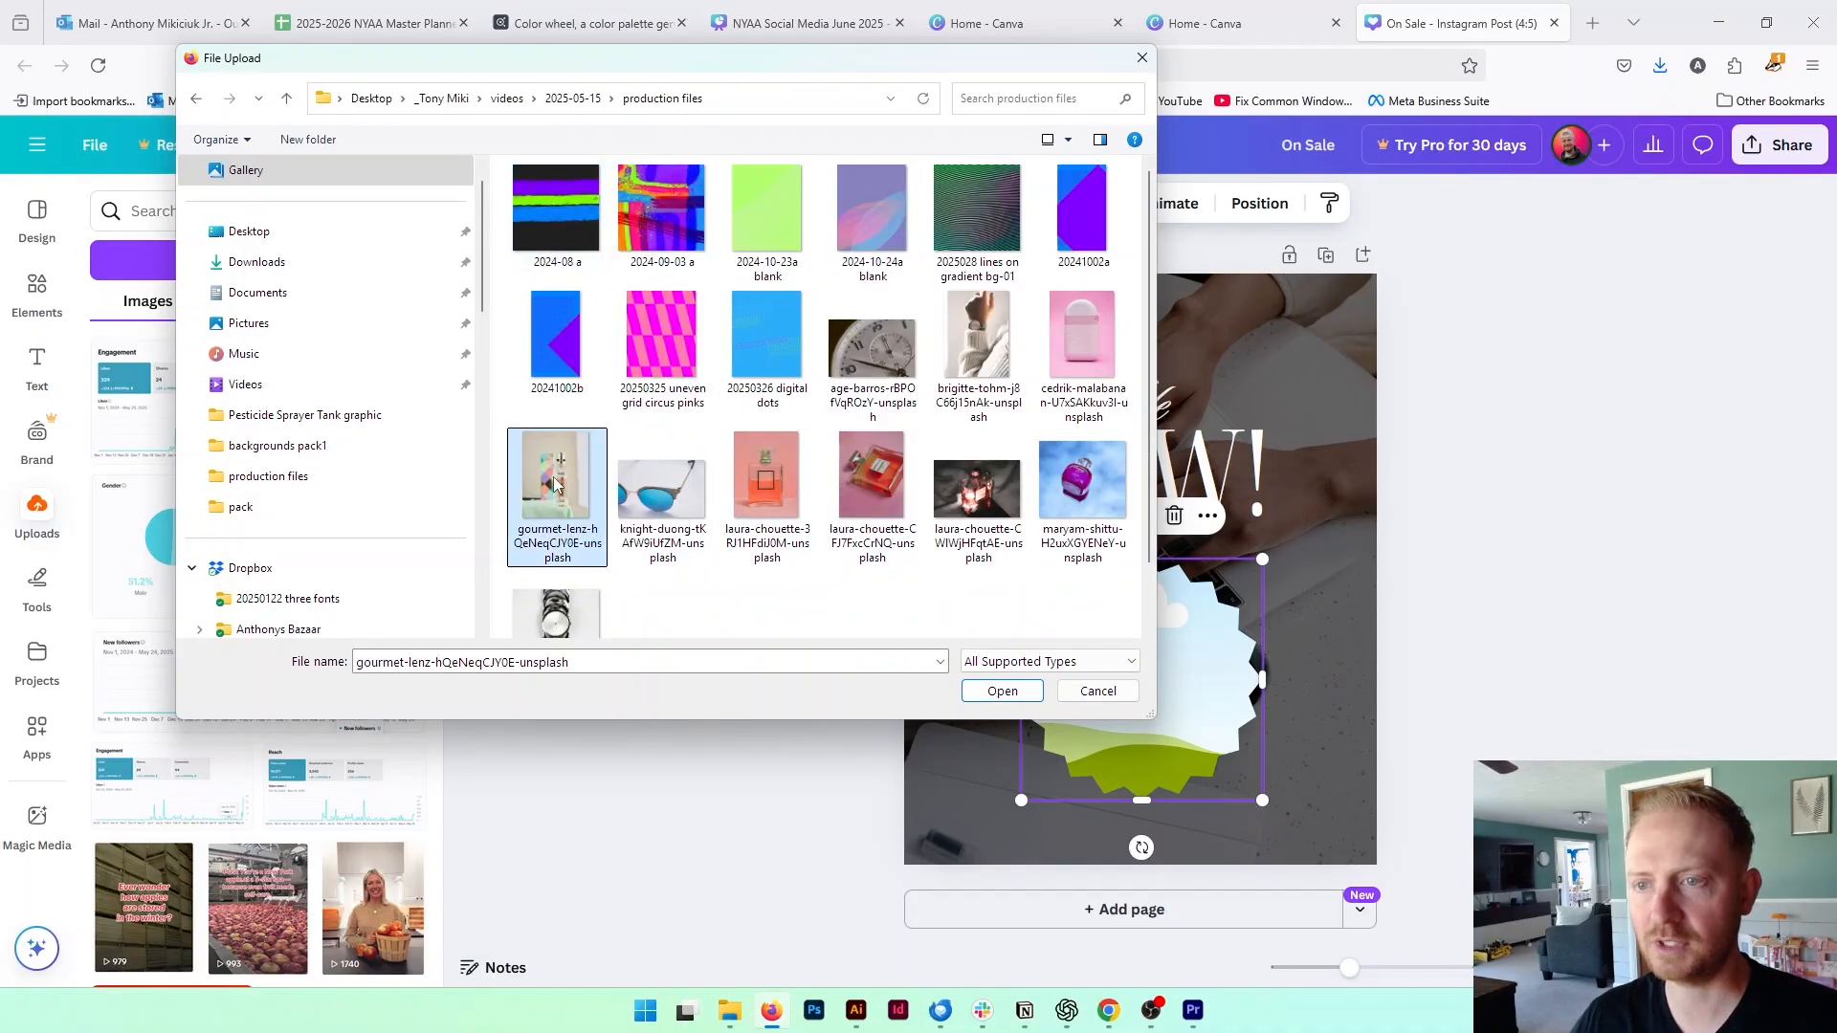
pyautogui.click(1002, 691)
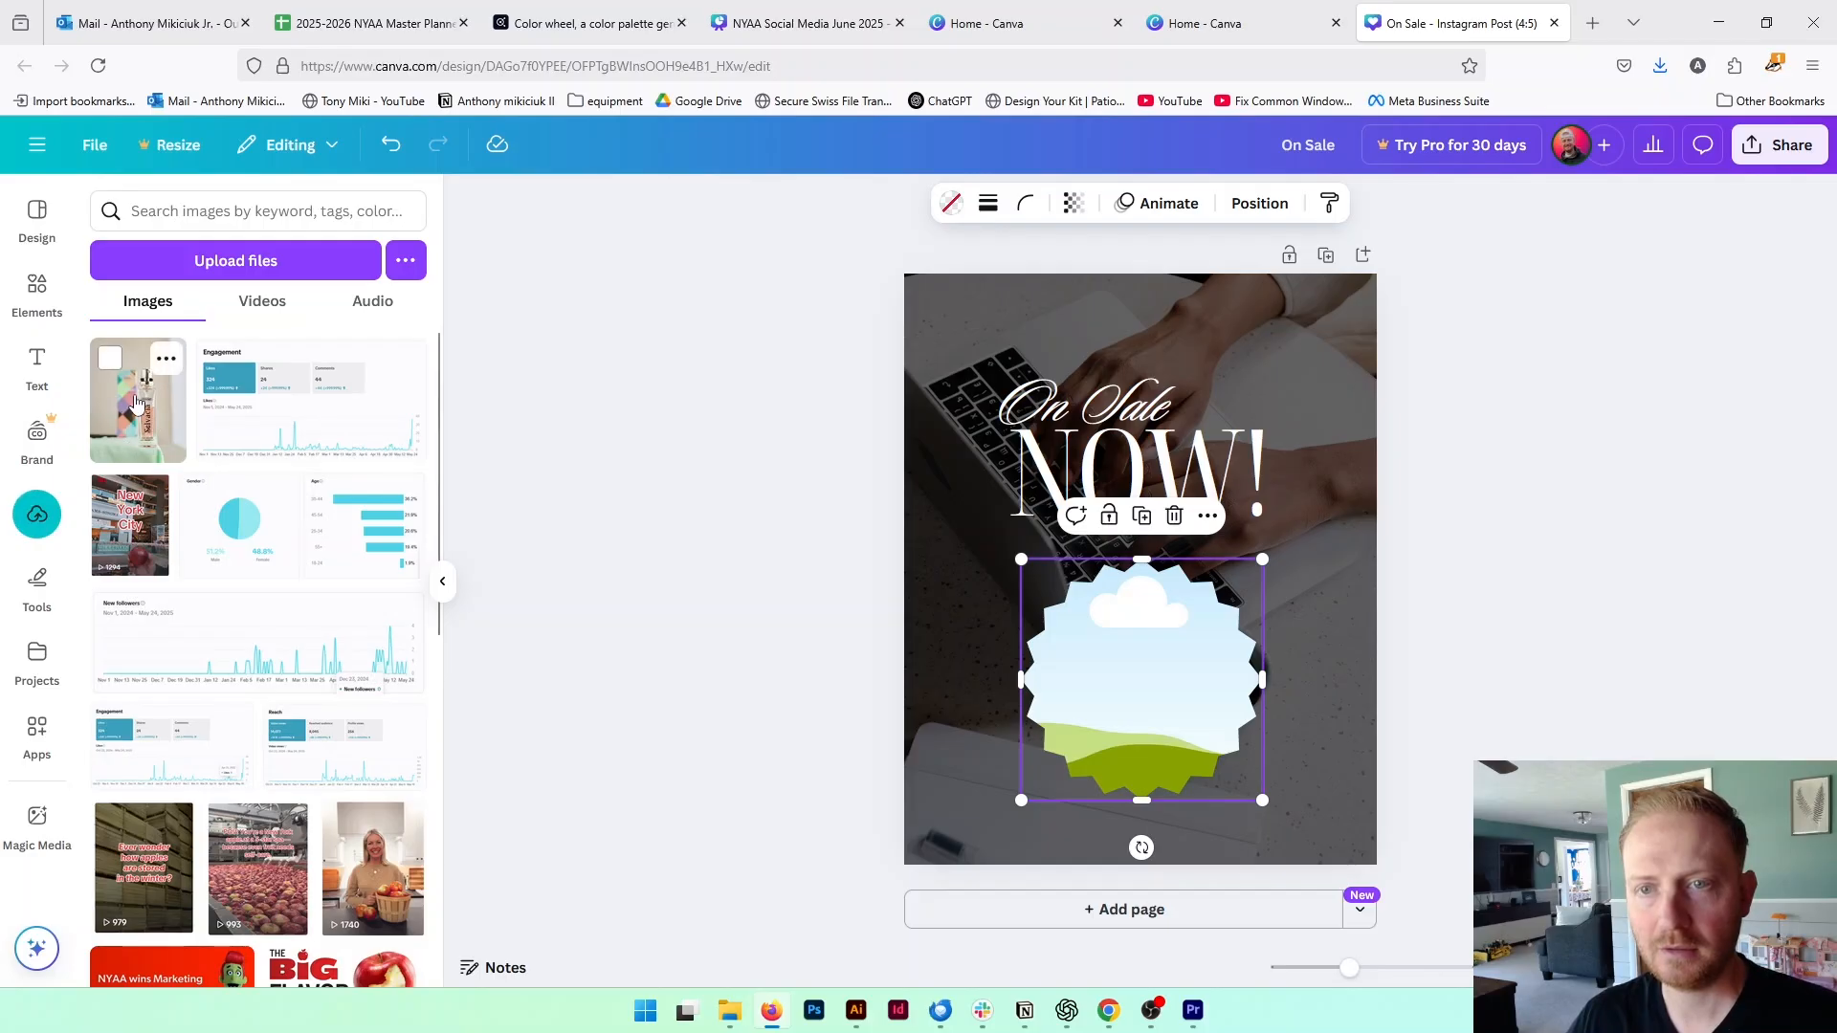
# Fill the starburst frame with the perfume bottle photo and shift the crop so the bottle sits higher inside it
pyautogui.moveTo(141, 421); pyautogui.dragTo(1117, 612)
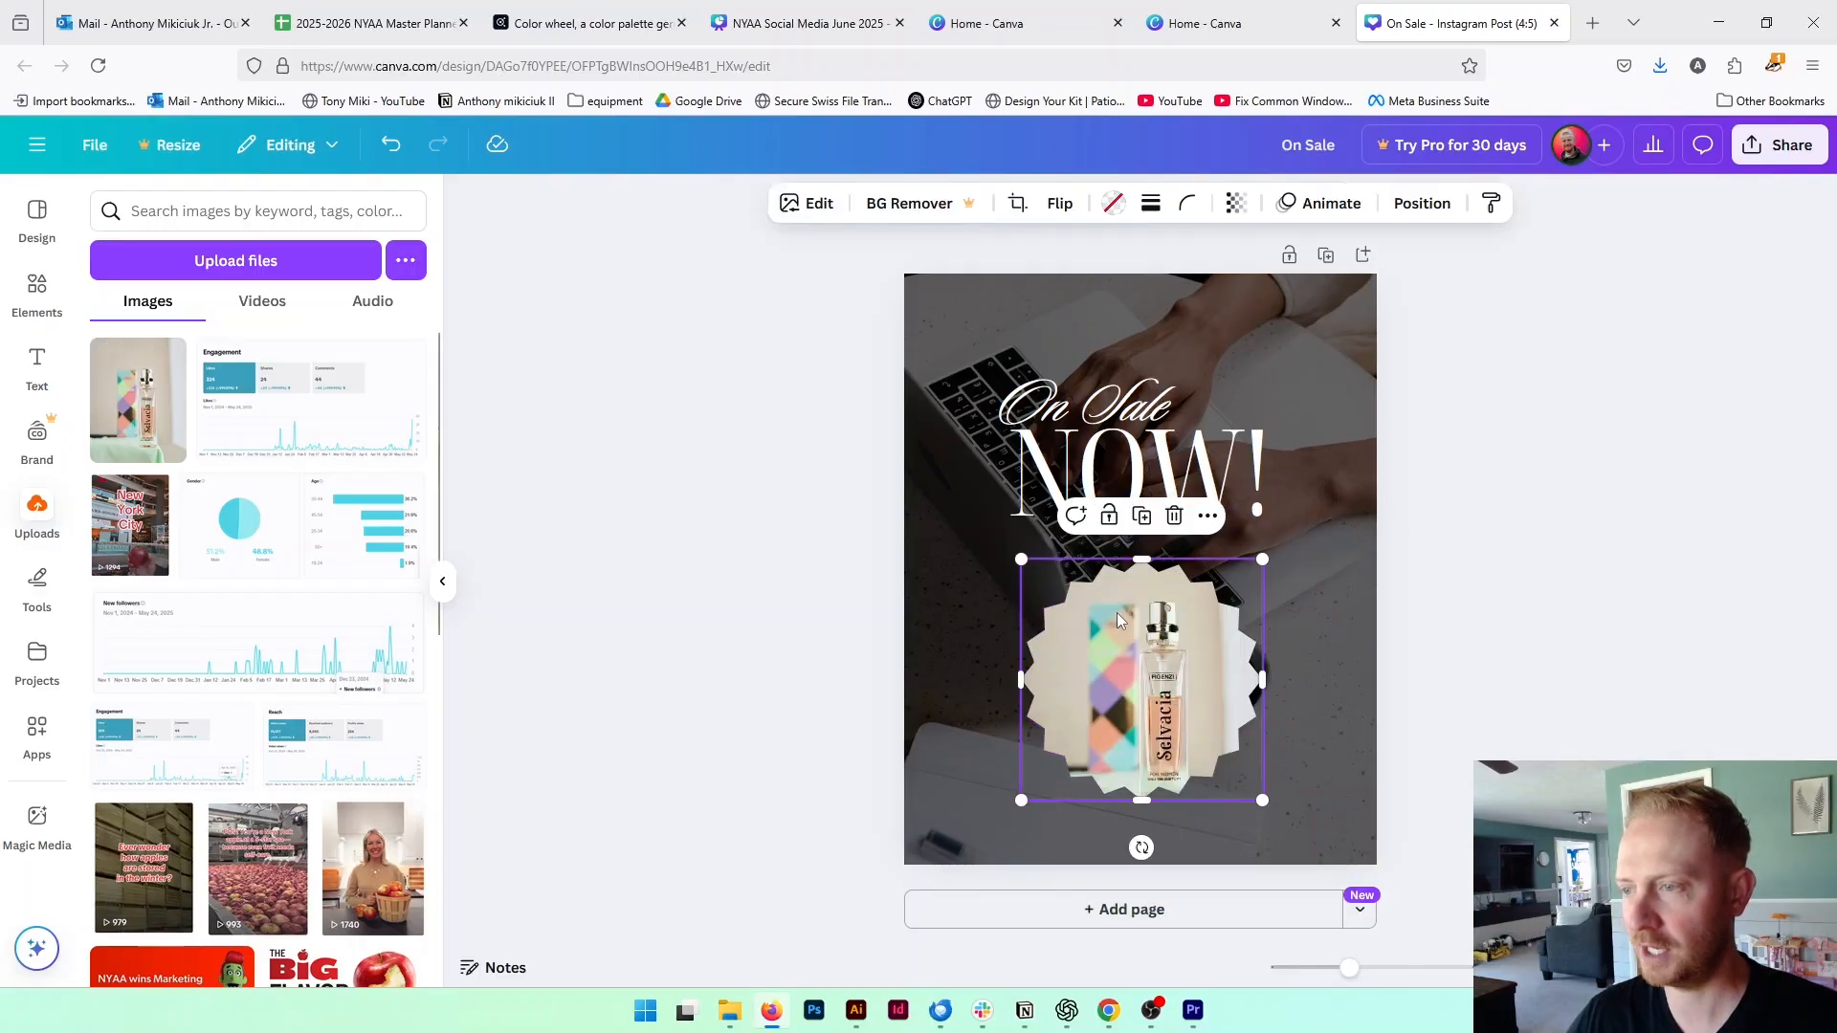
pyautogui.doubleClick(1168, 639)
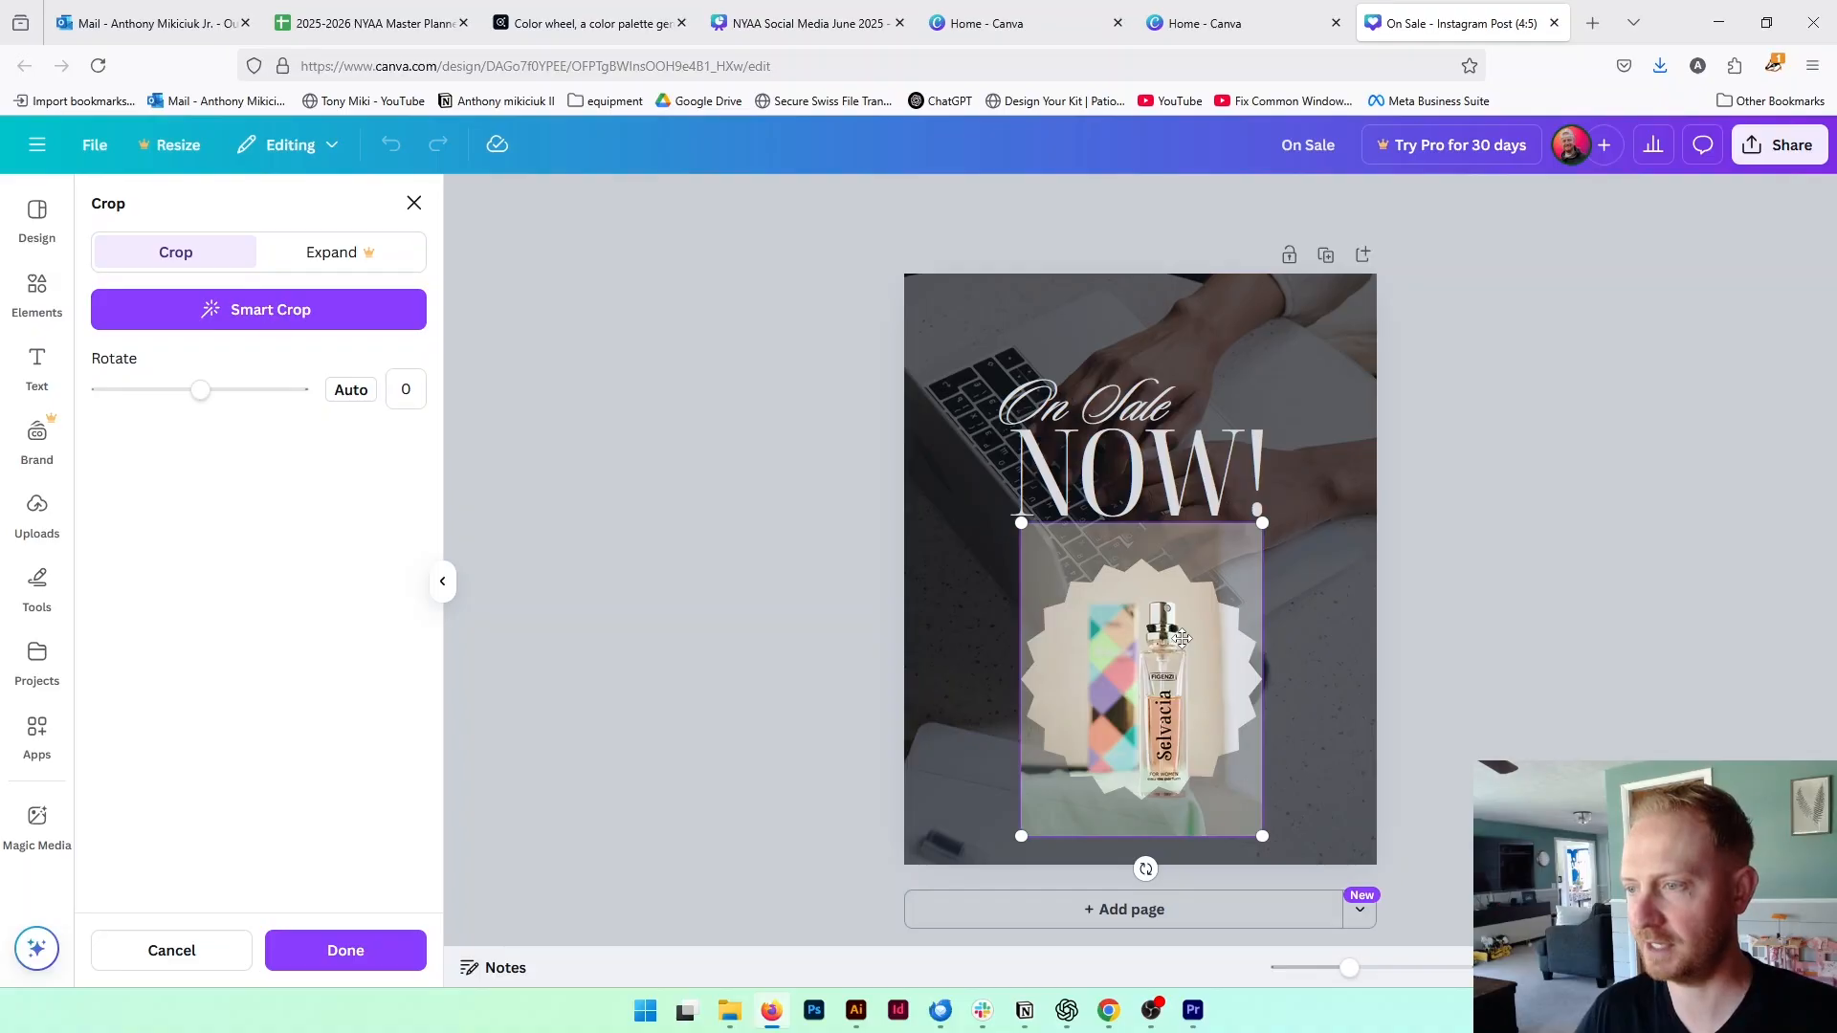
pyautogui.moveTo(1171, 673); pyautogui.dragTo(1171, 641)
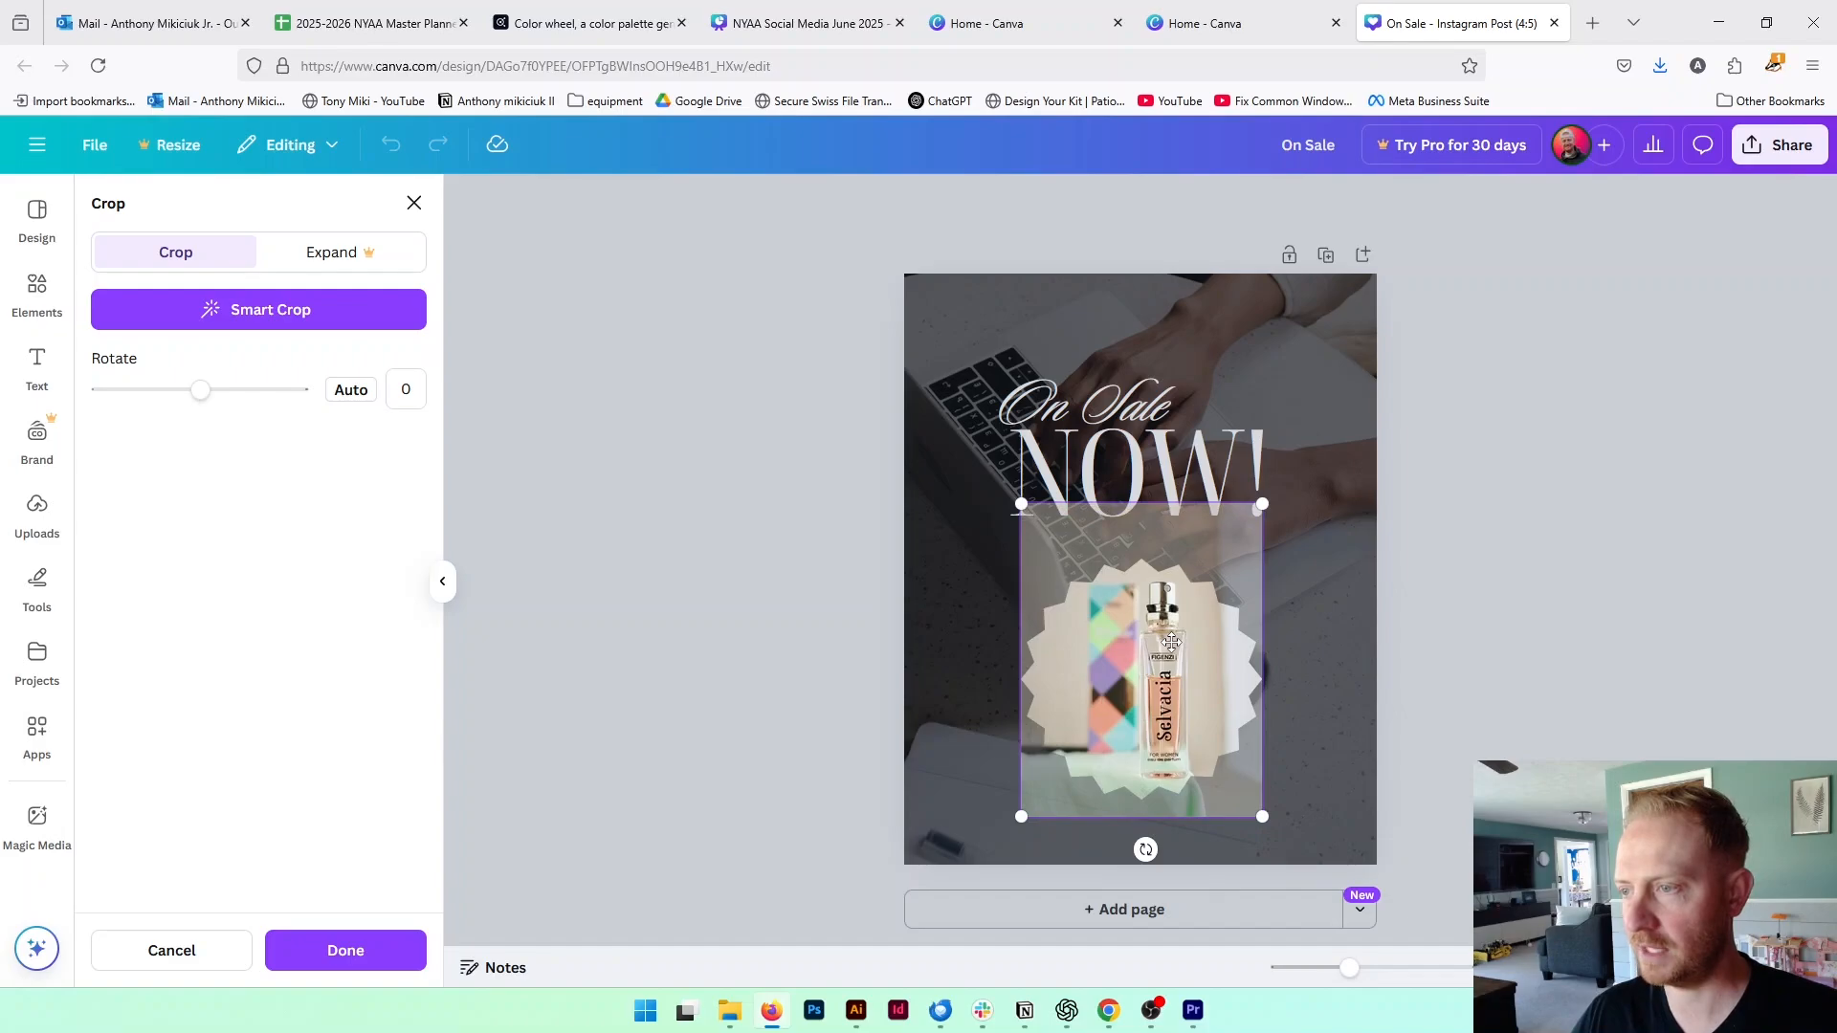
pyautogui.press('Return')
pyautogui.click(1490, 654)
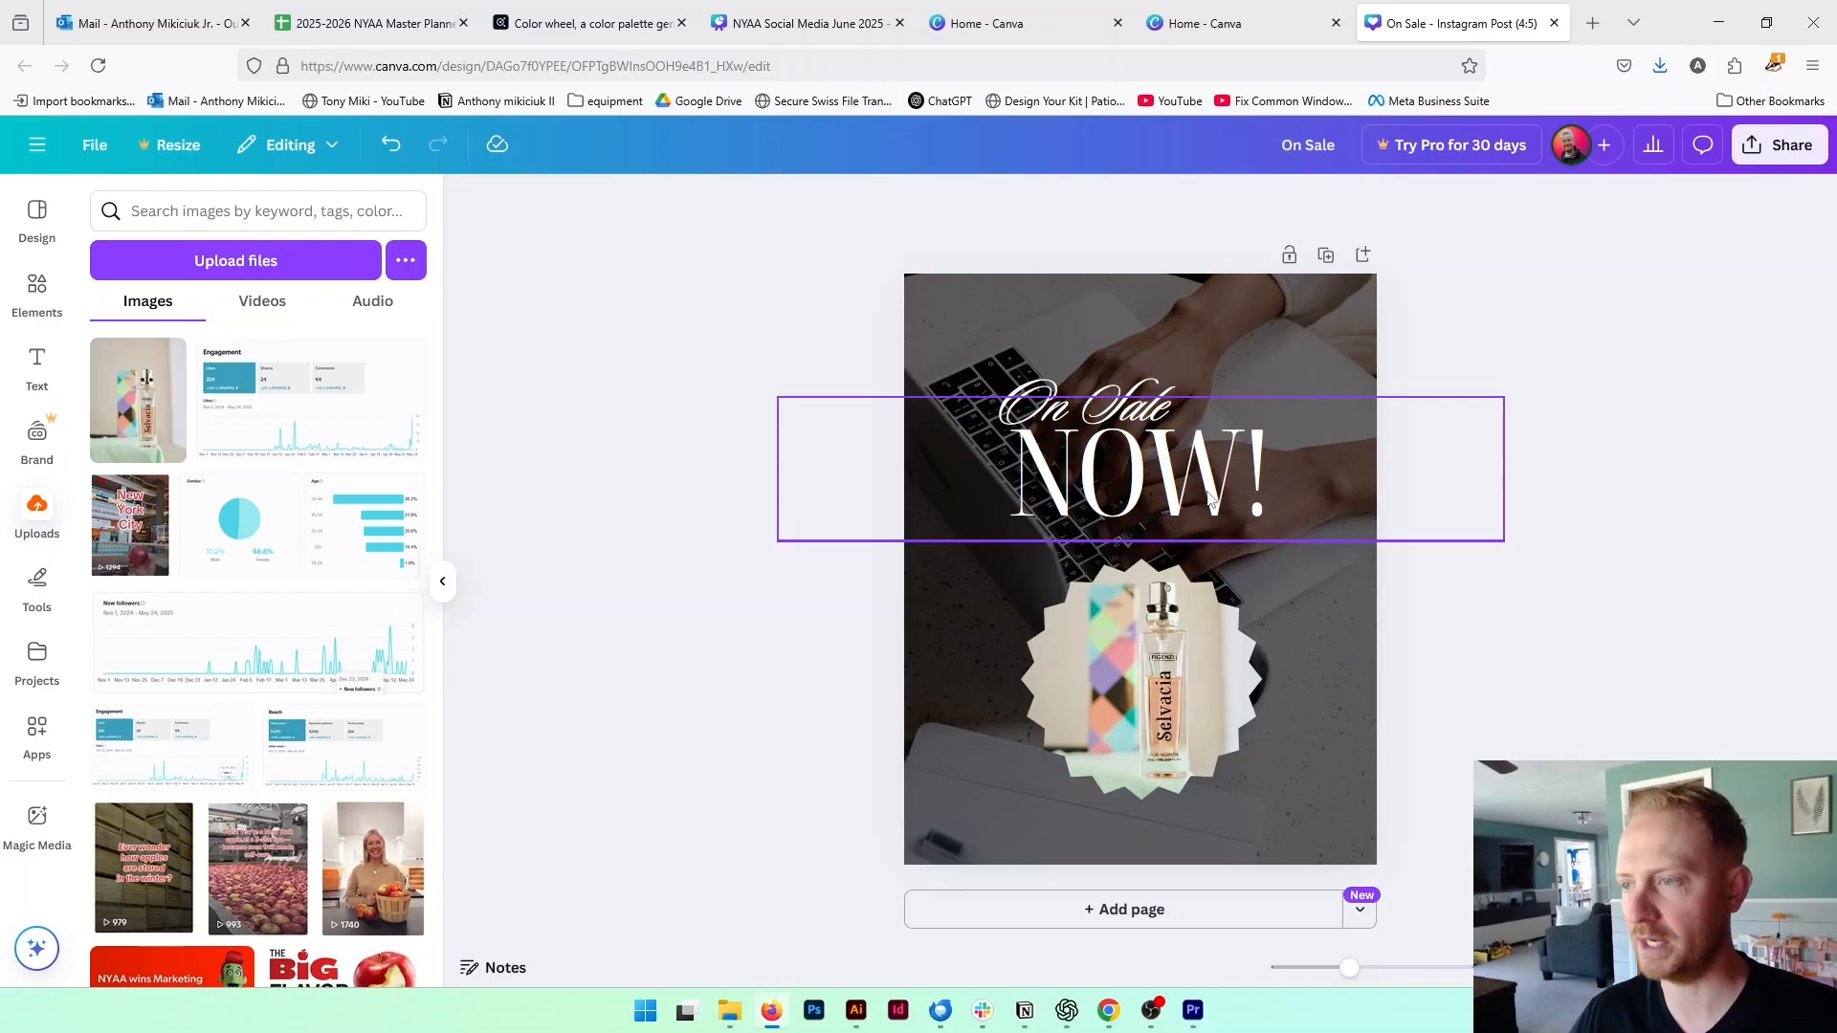
pyautogui.click(1332, 601)
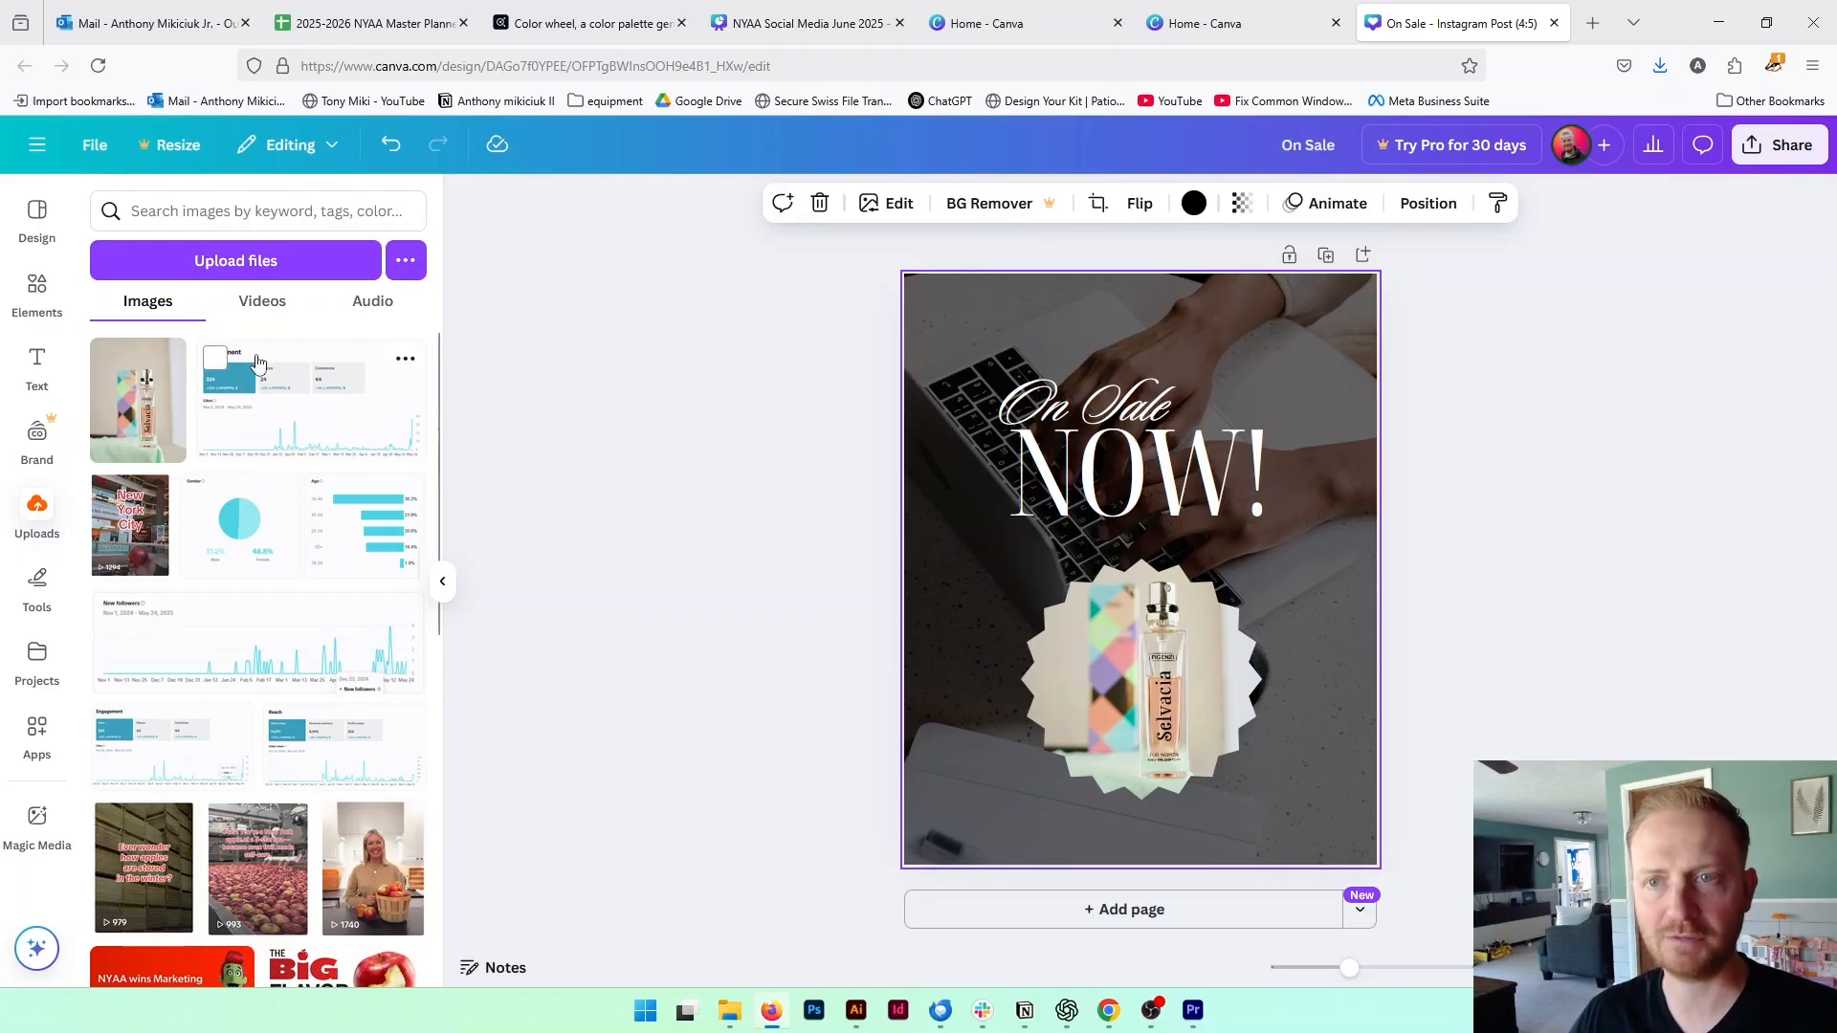
# Upload the gradient image 20240106cc-01 from the backgrounds pack2 folder inside _design packs
pyautogui.click(239, 261)
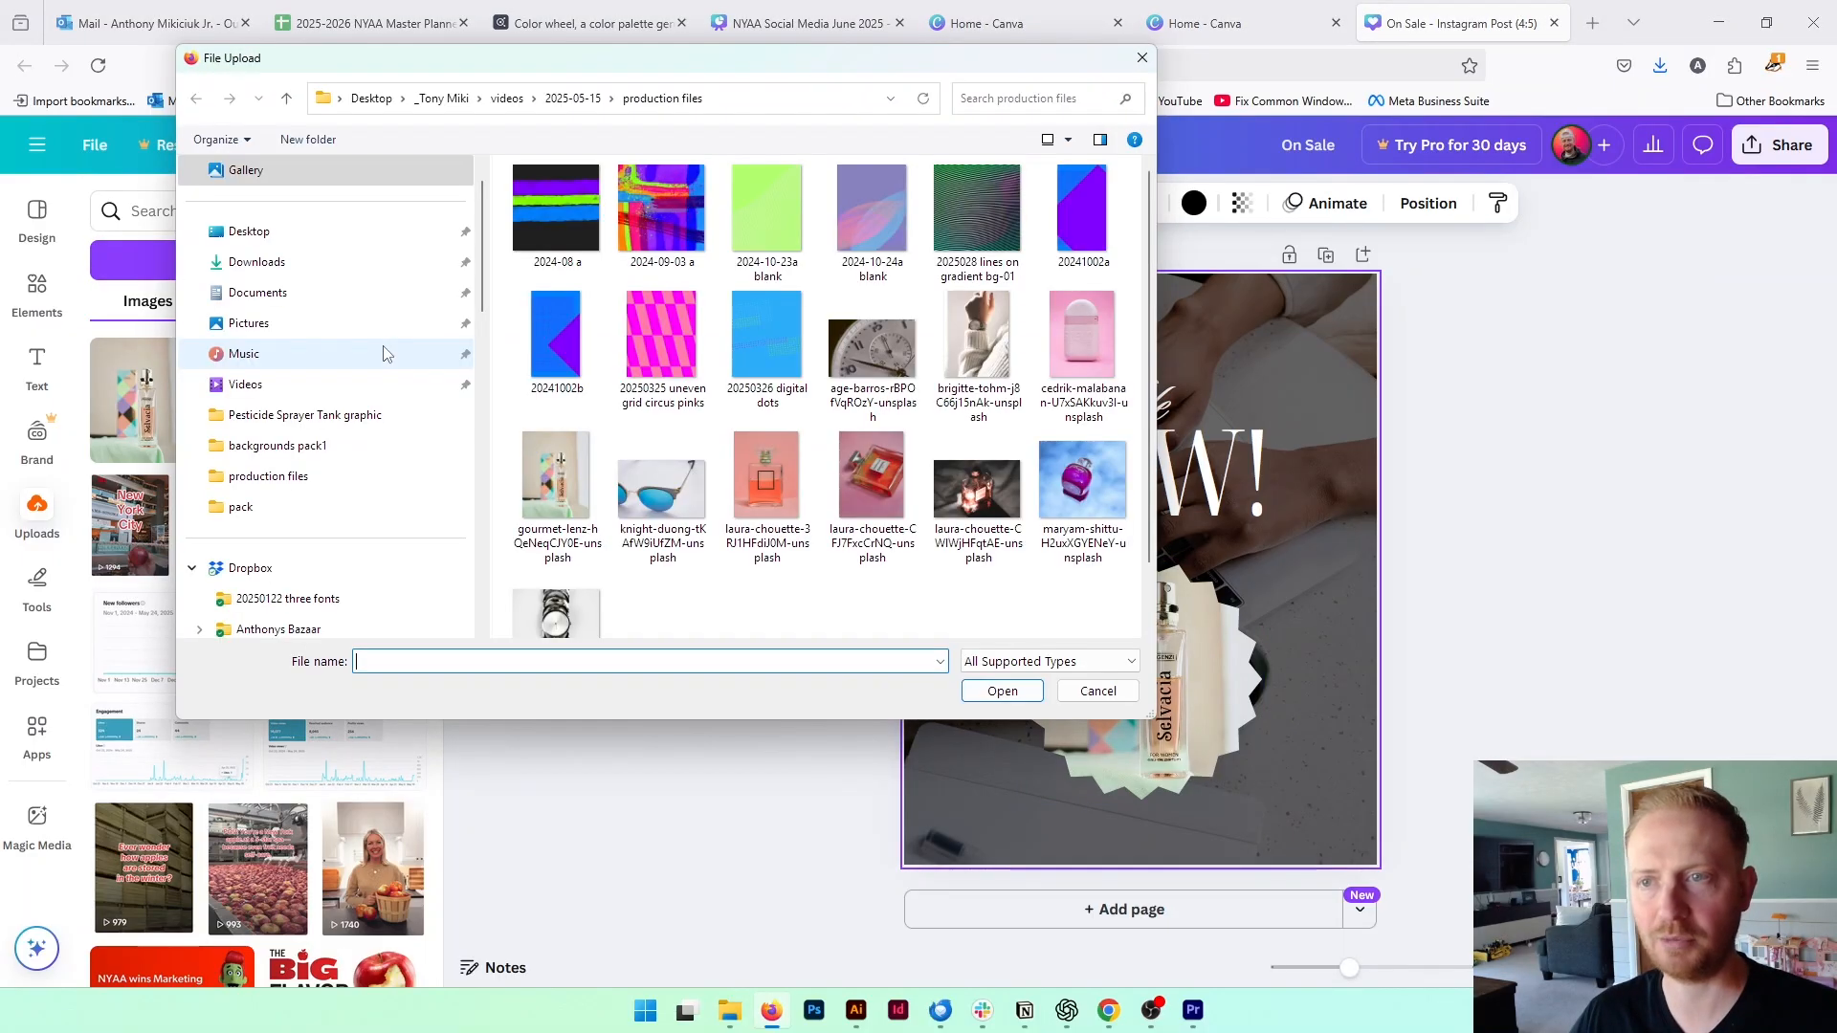
pyautogui.click(440, 109)
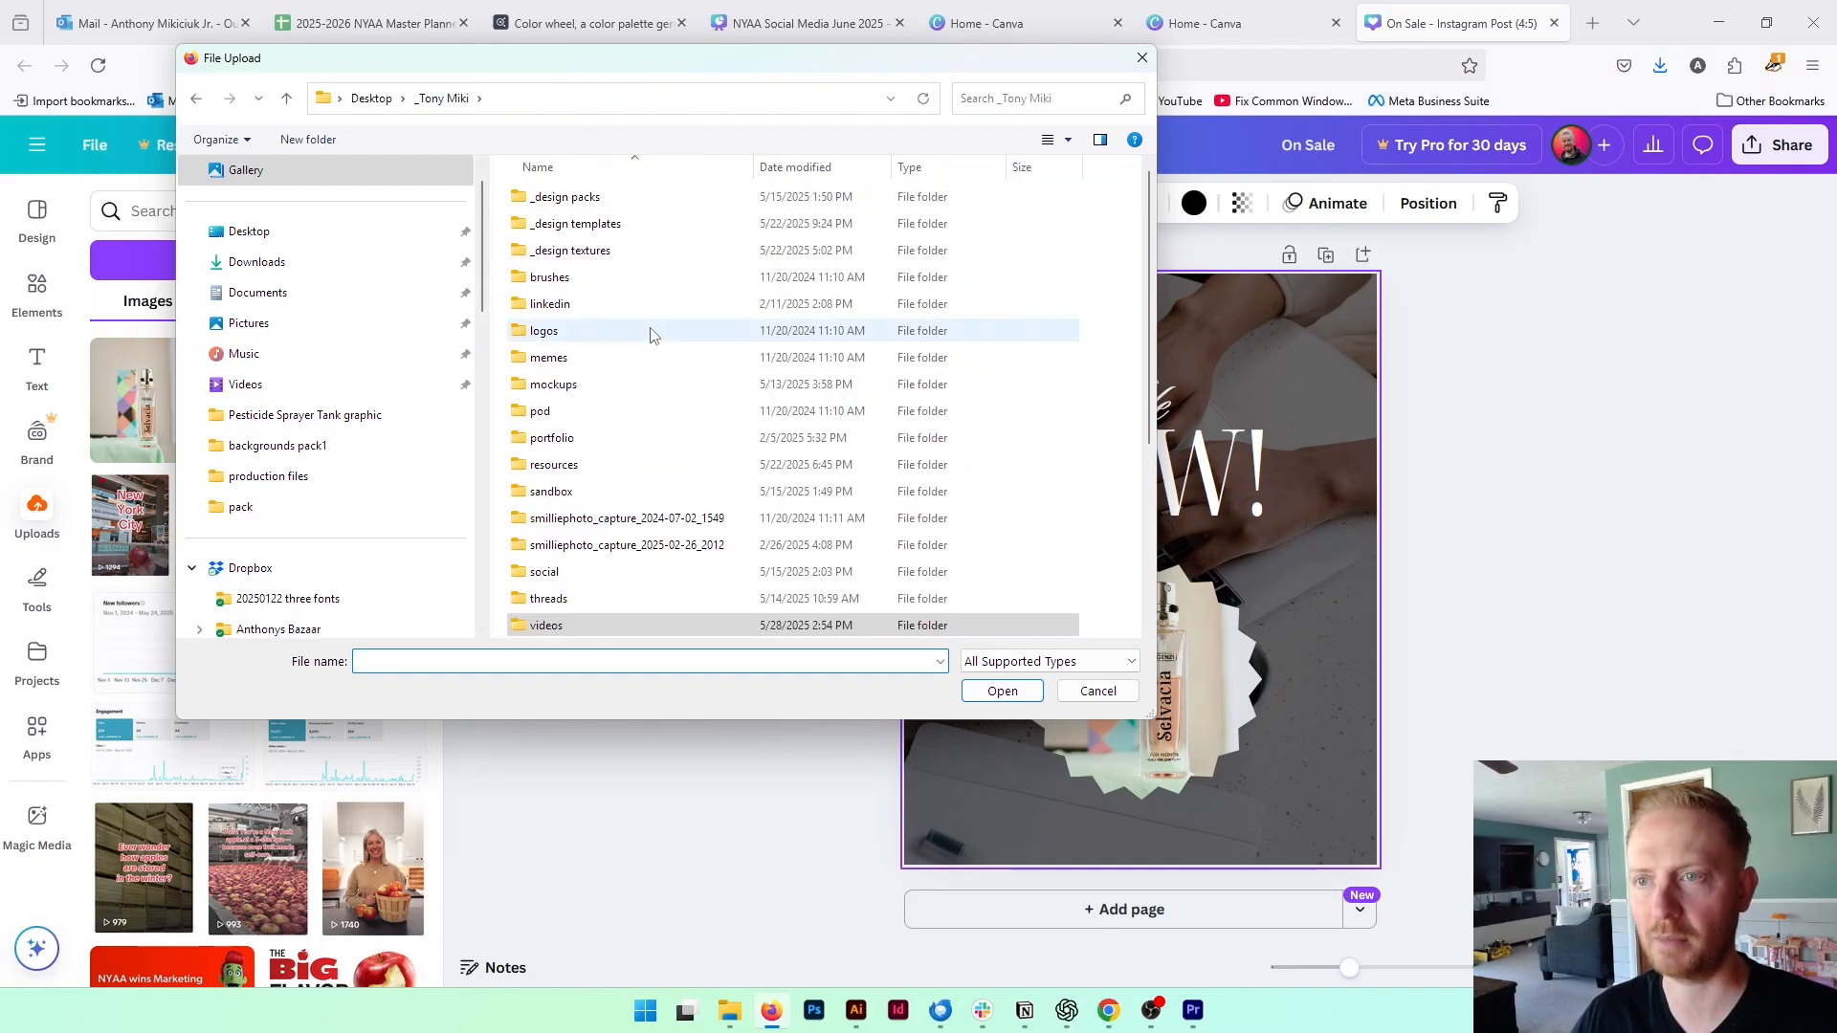
pyautogui.doubleClick(636, 199)
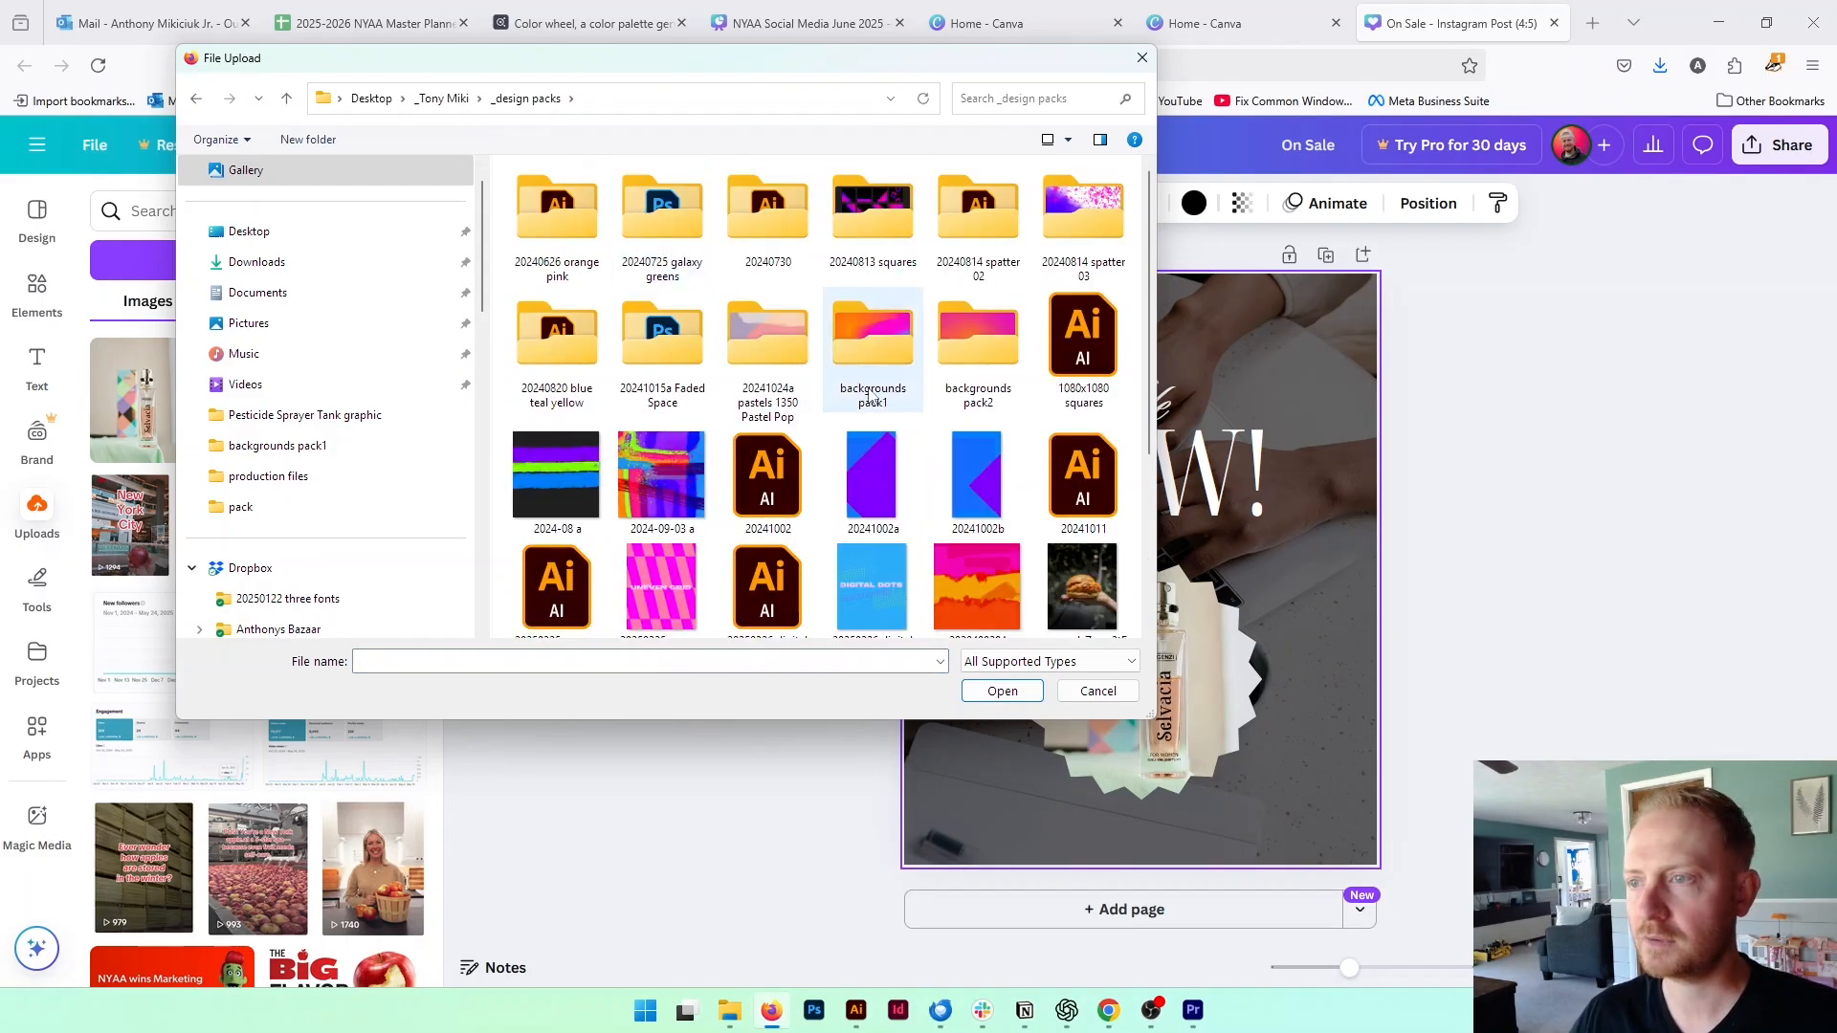
pyautogui.doubleClick(982, 347)
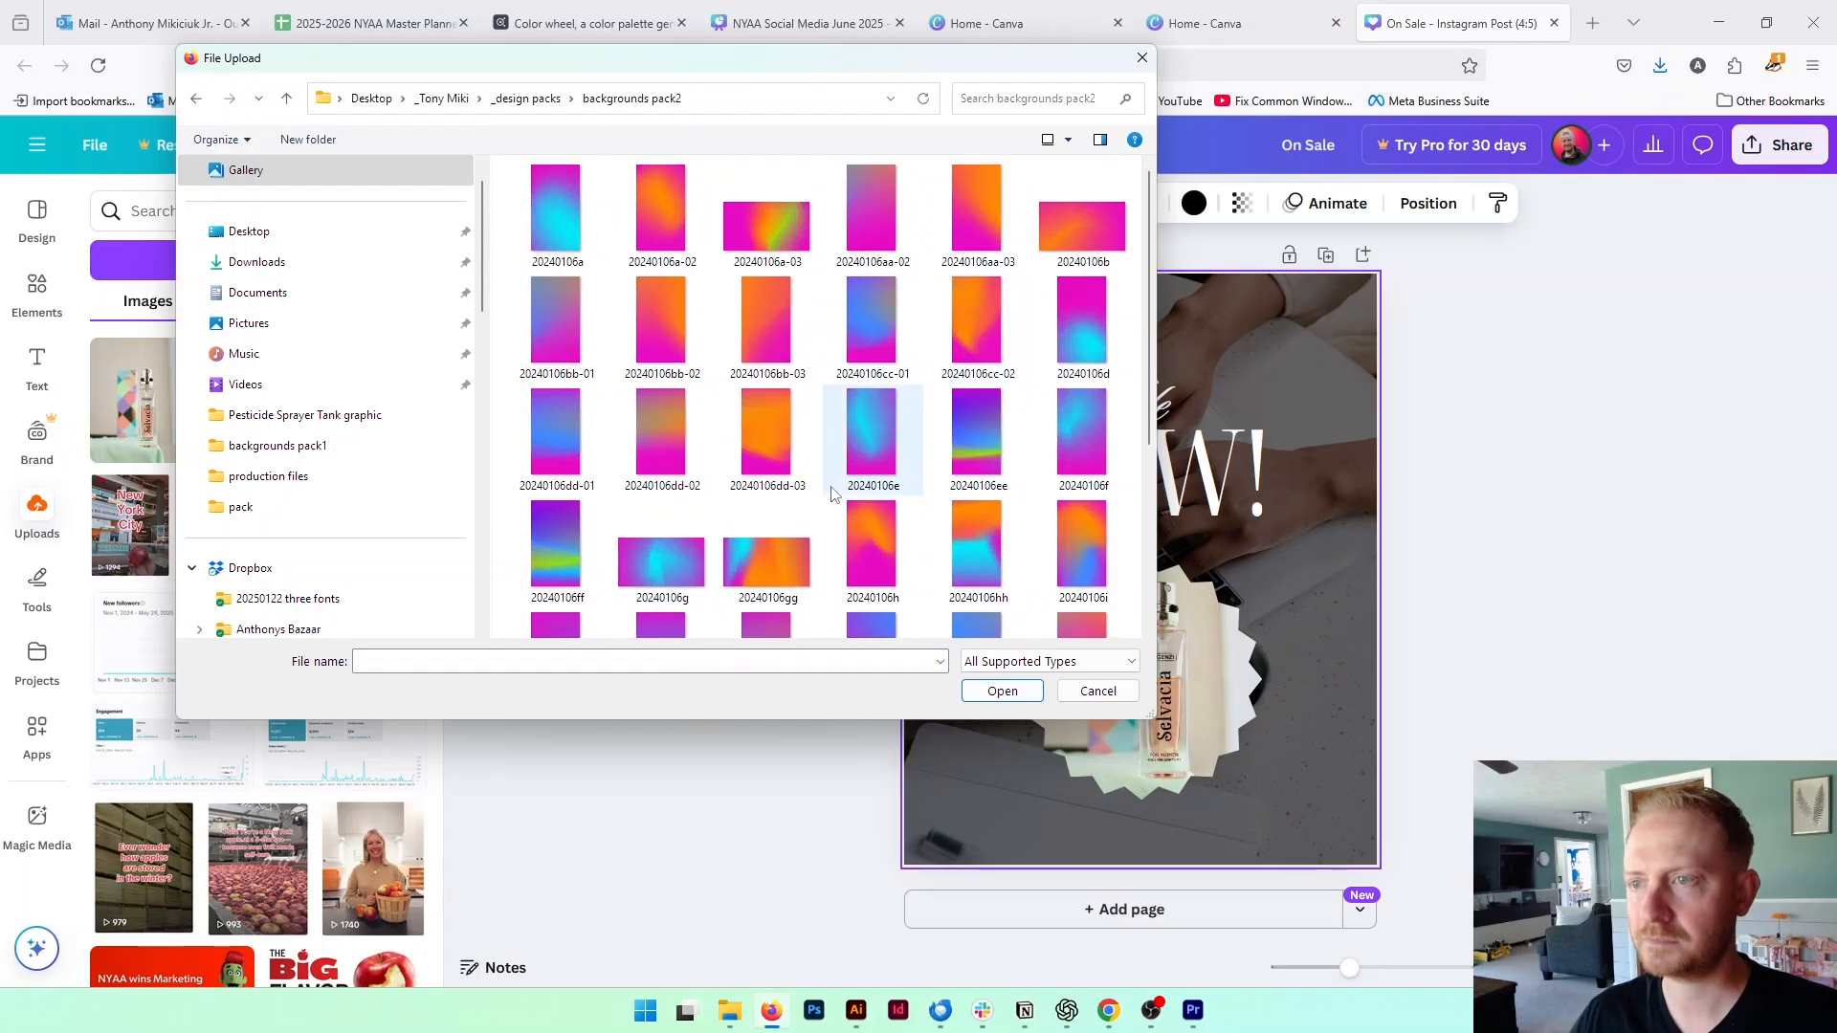
pyautogui.click(871, 321)
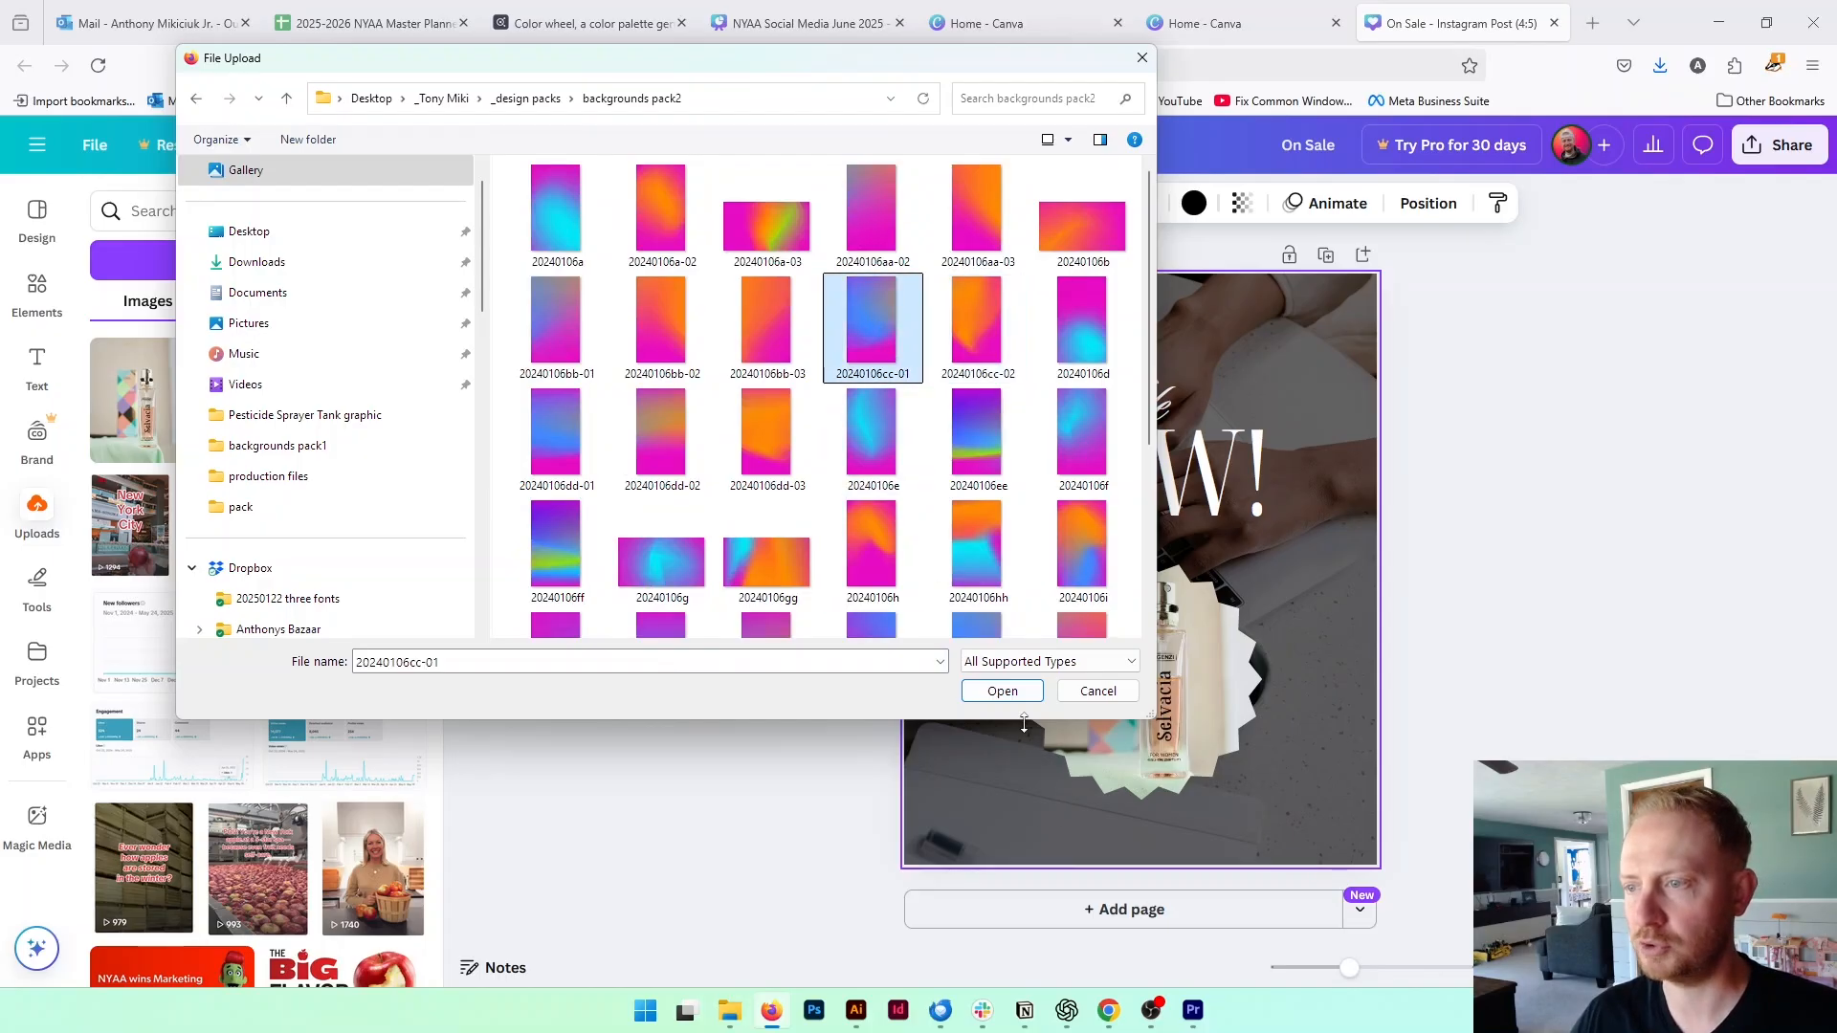
pyautogui.click(1013, 686)
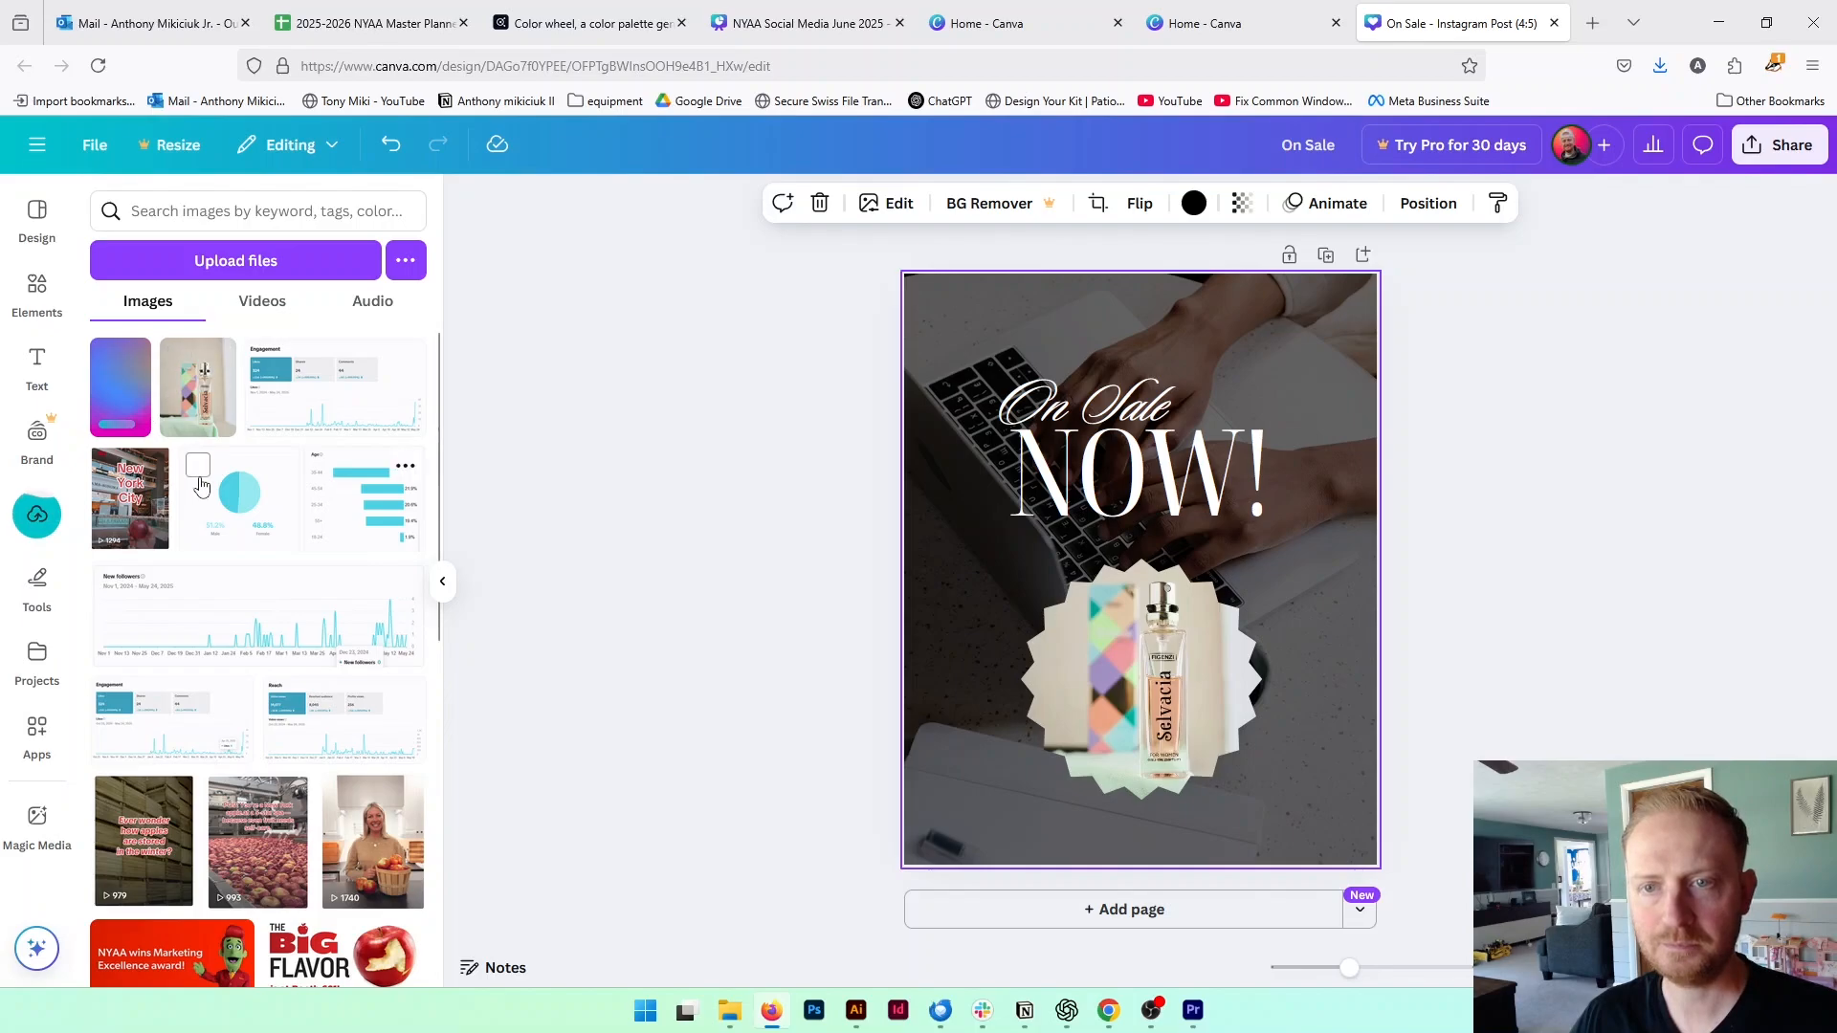
# Cover the whole post with the blue-magenta gradient image and send it to the back, behind the text and starburst frame
pyautogui.moveTo(124, 409); pyautogui.dragTo(923, 525)
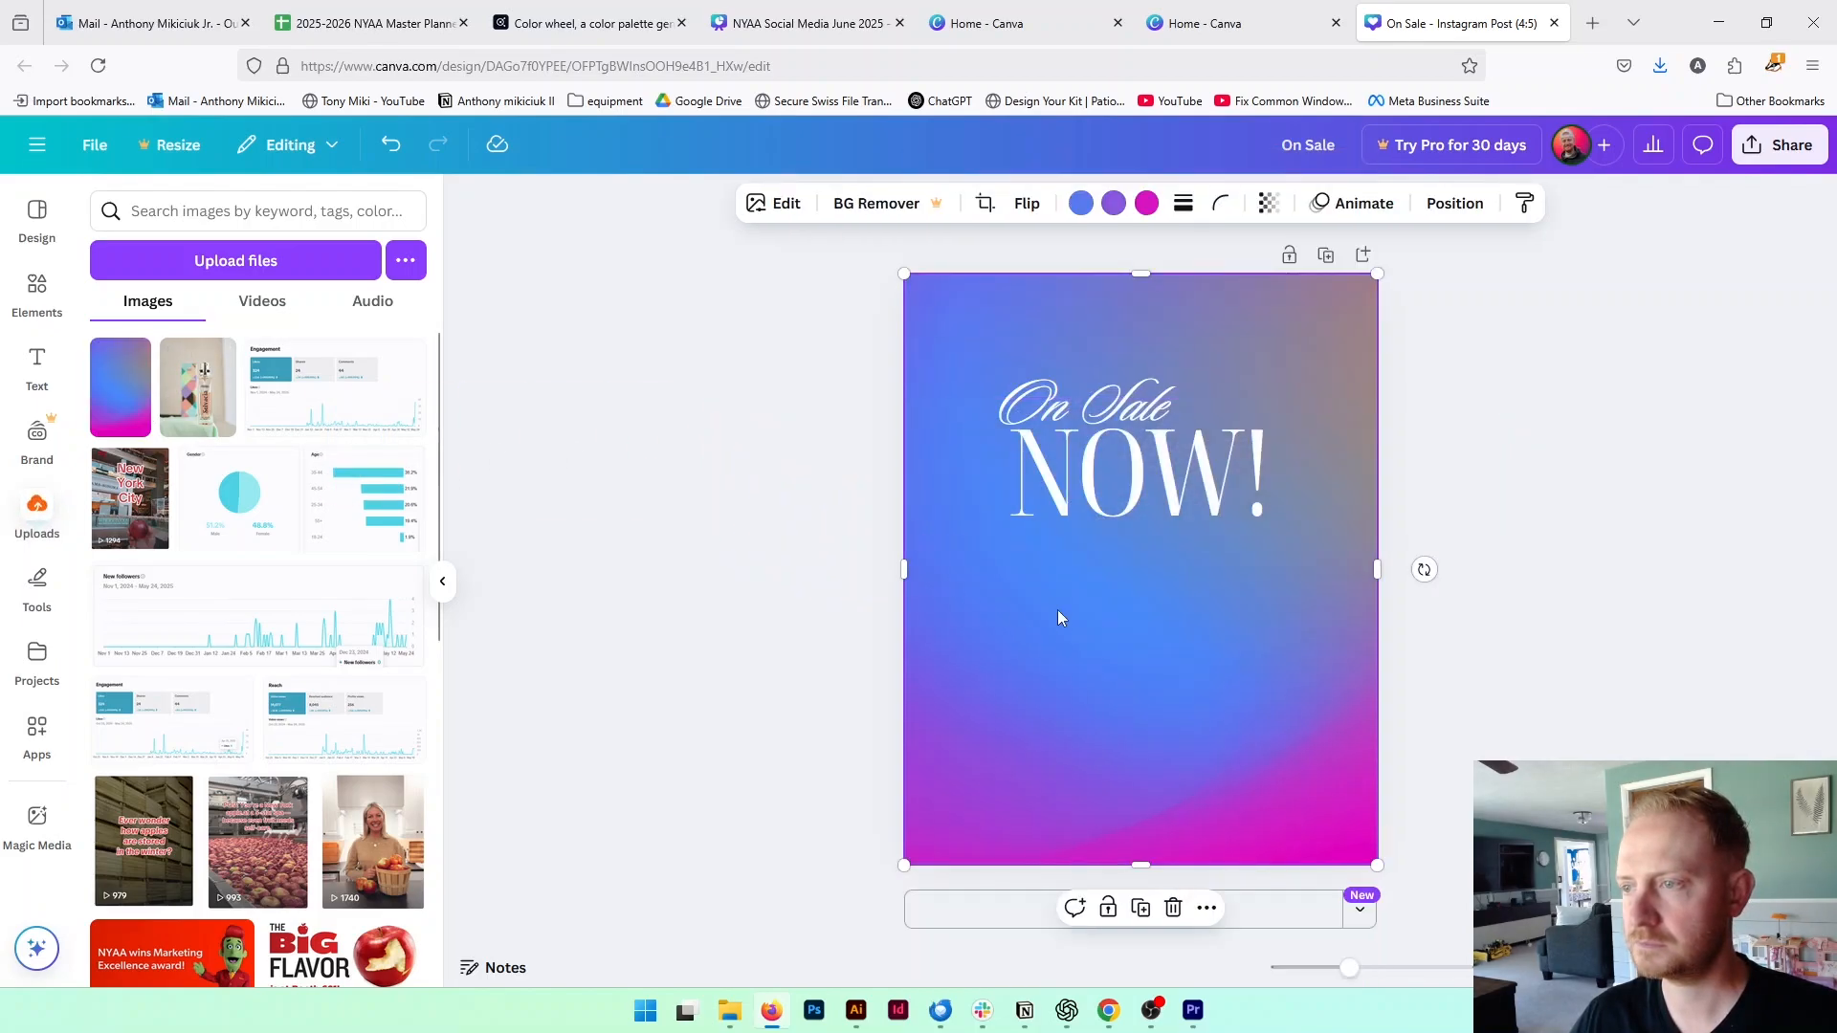
pyautogui.rightClick(1138, 622)
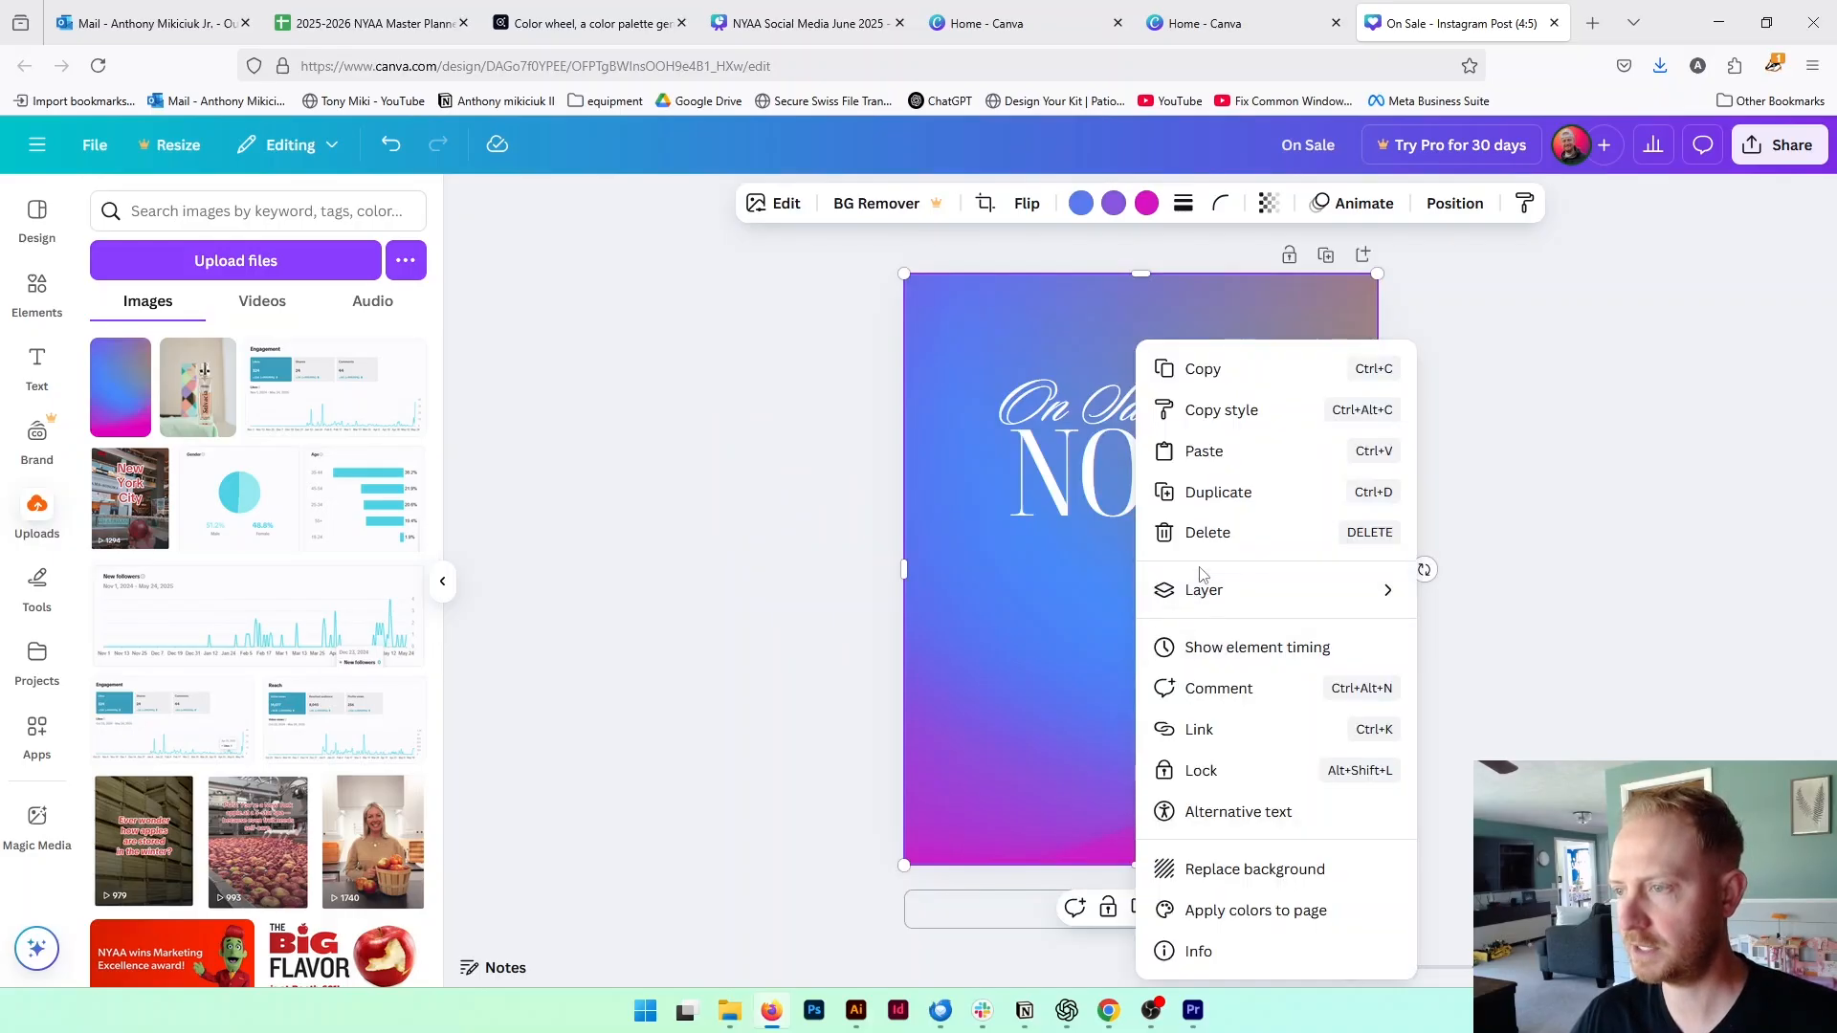
pyautogui.moveTo(1292, 601)
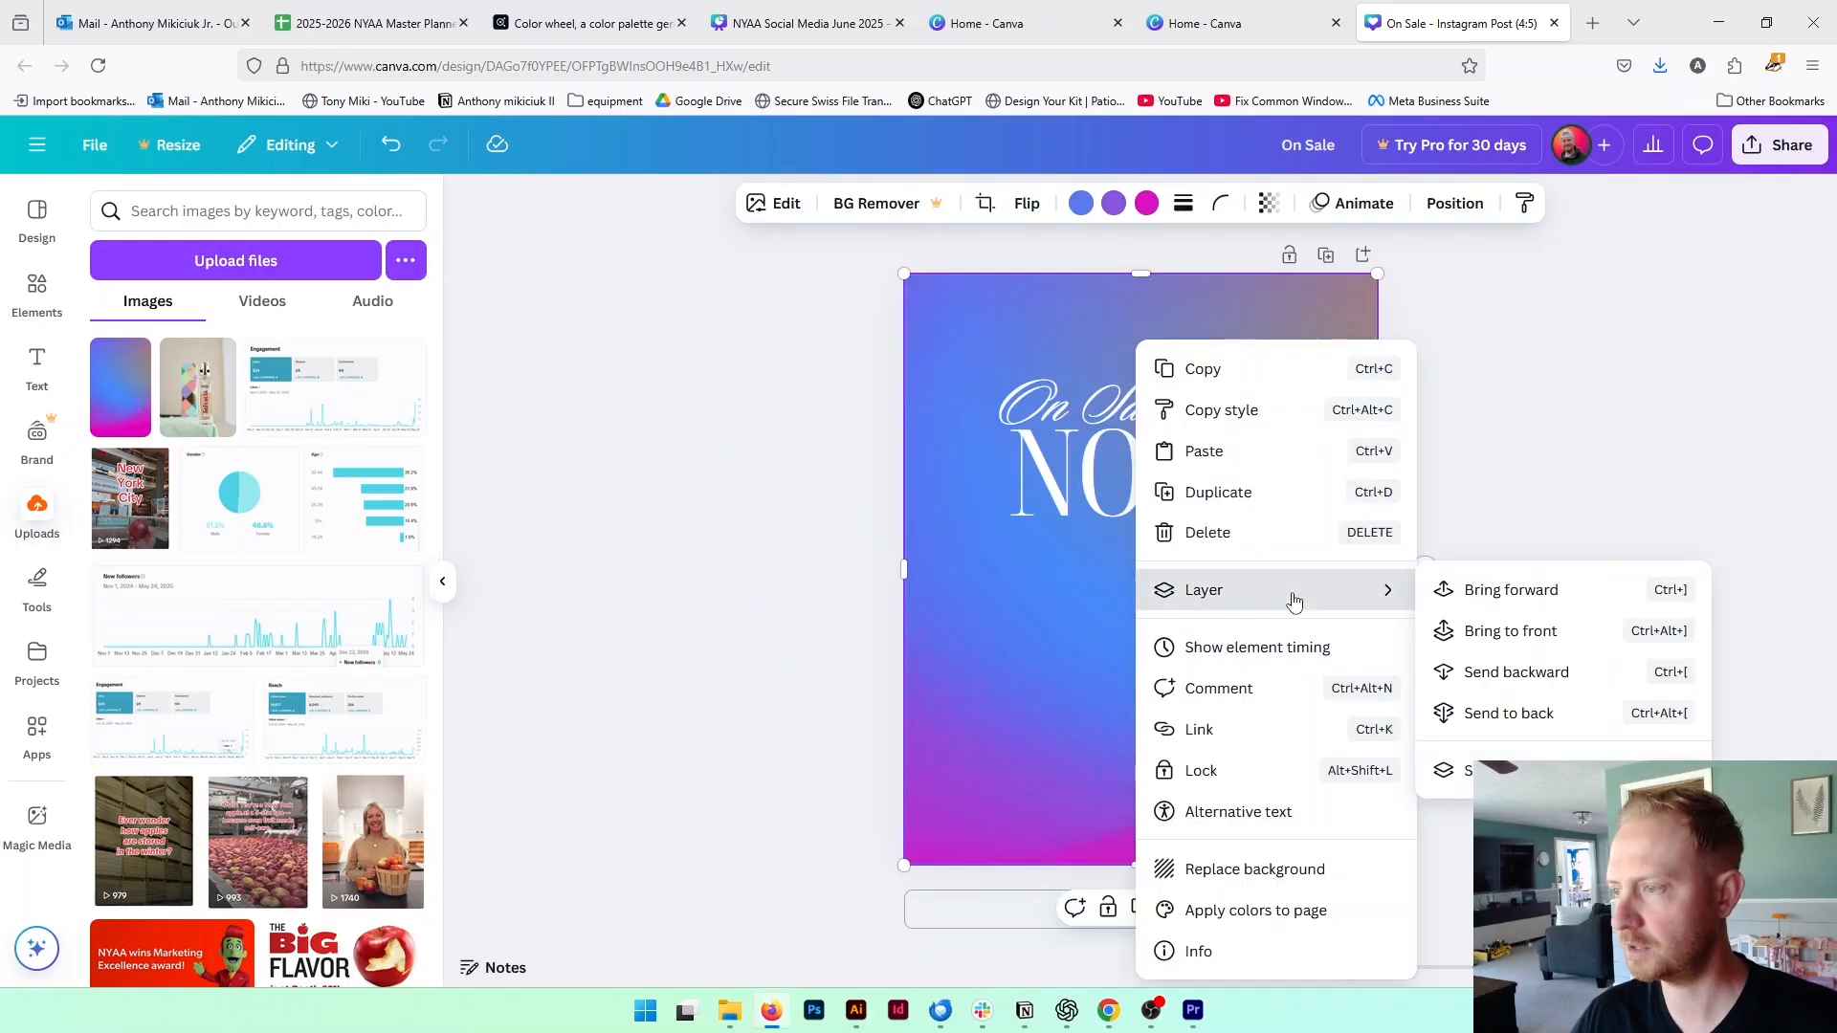
pyautogui.click(1529, 717)
pyautogui.click(1536, 475)
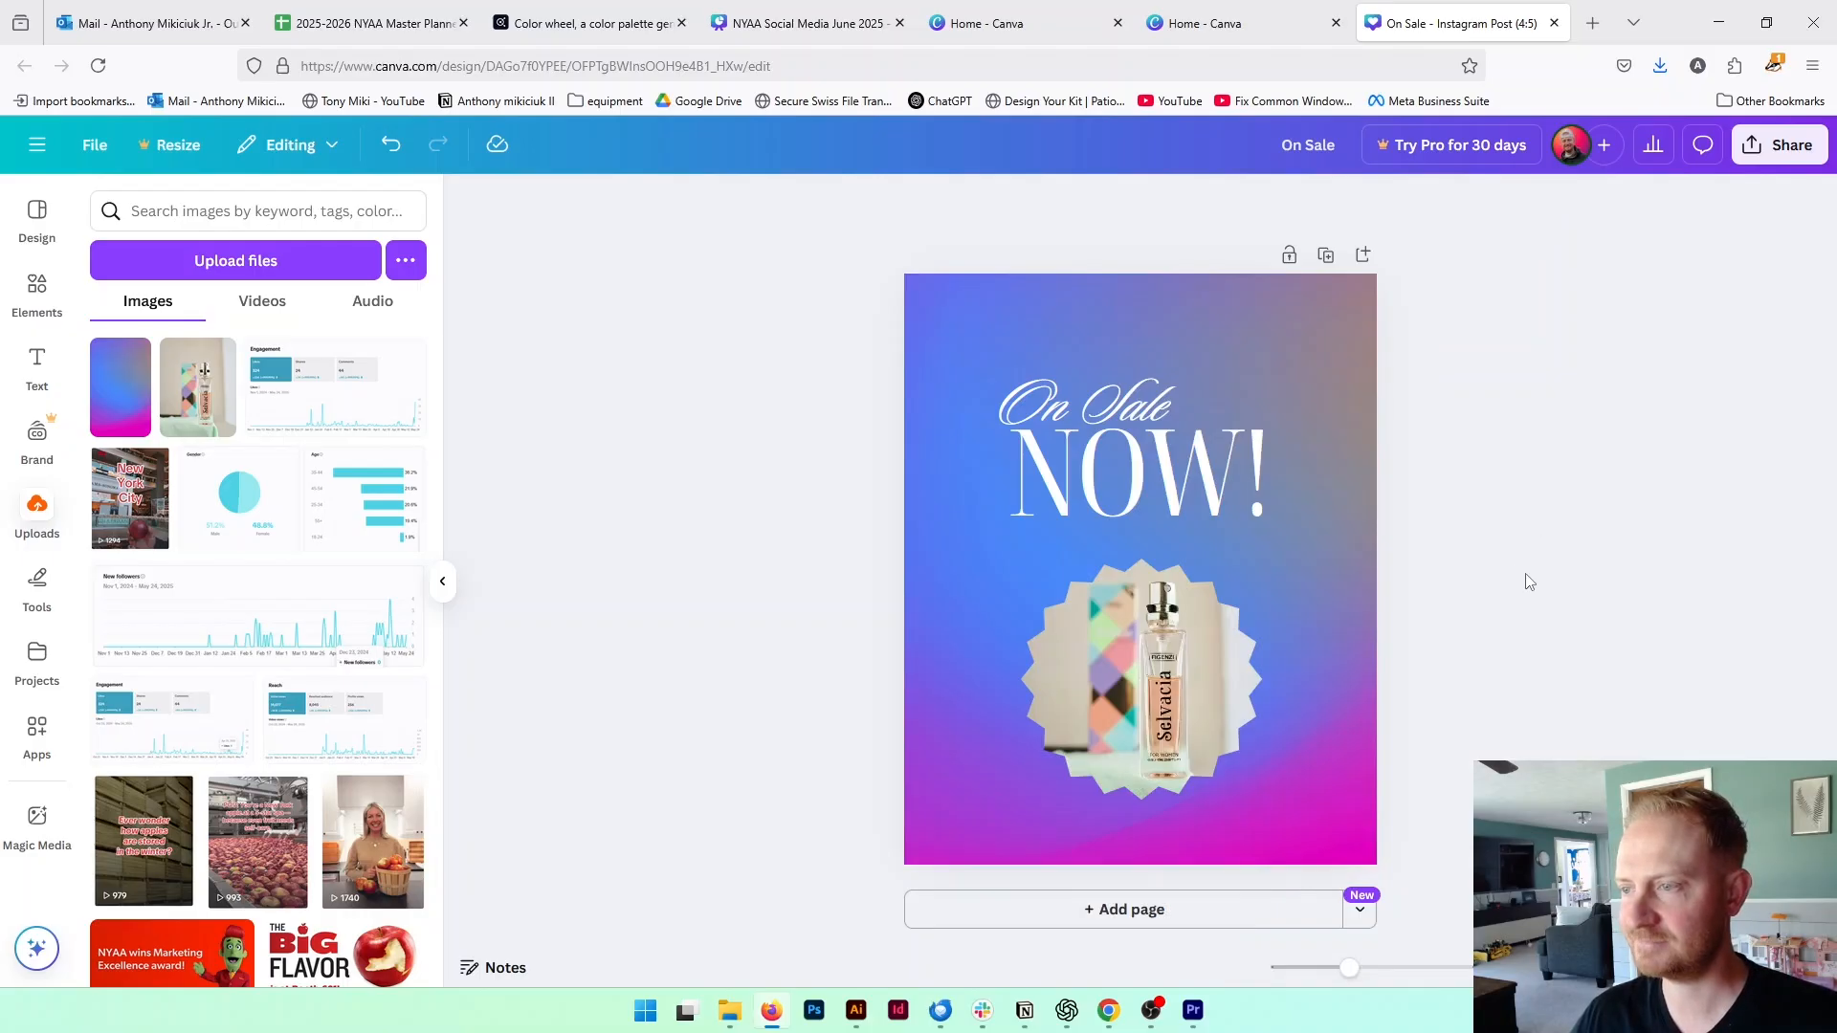
# Upload the gradient image 20240106aa-03 from the backgrounds pack2 folder
pyautogui.click(932, 326)
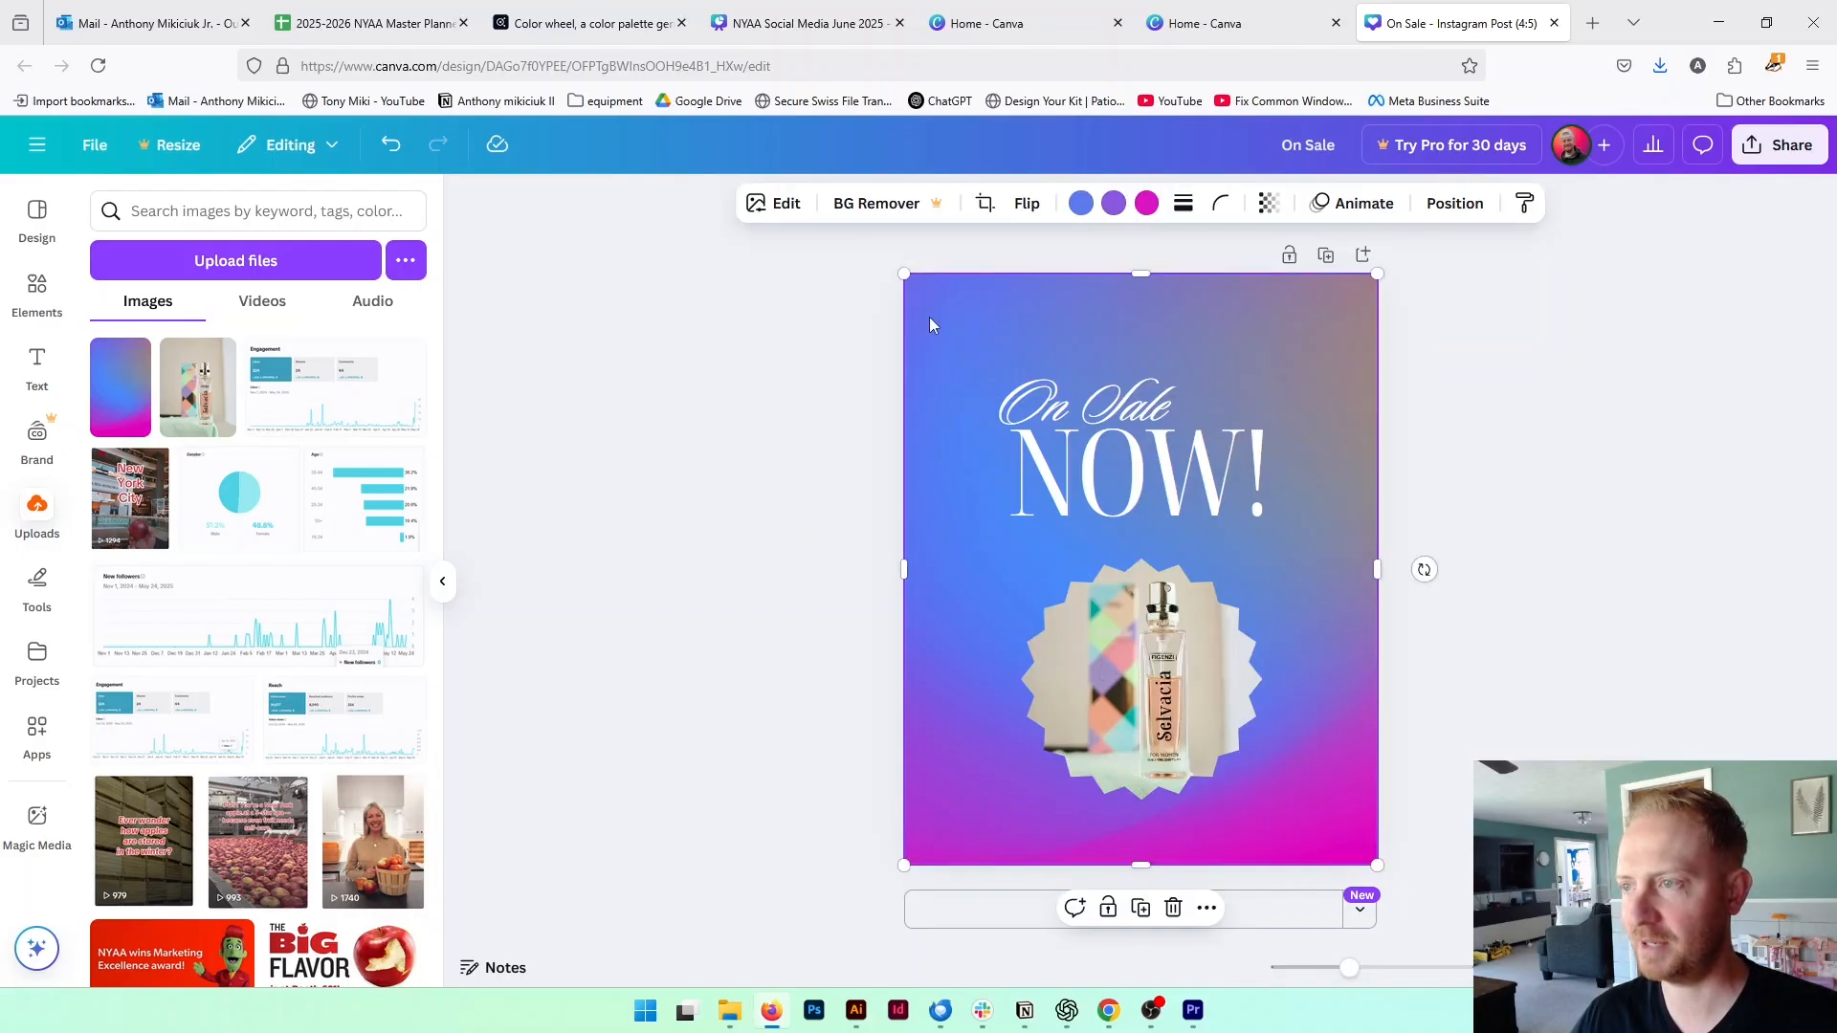
pyautogui.click(235, 260)
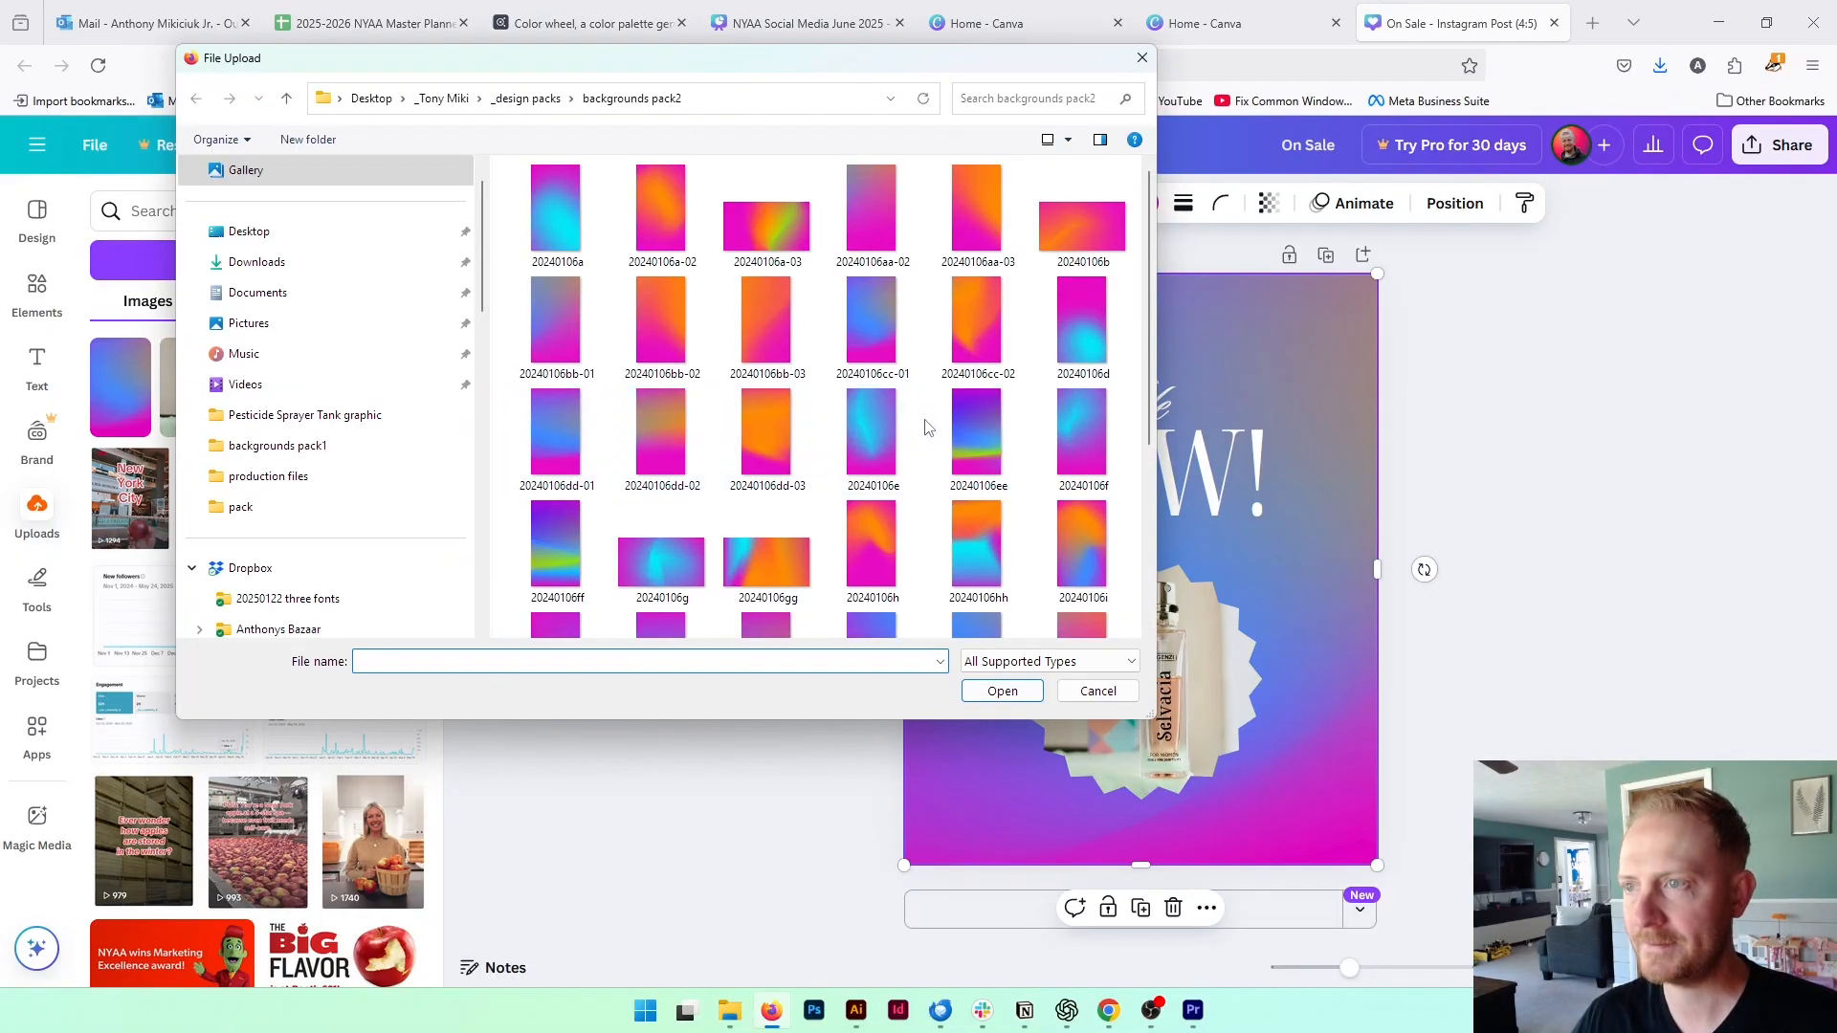
pyautogui.click(978, 203)
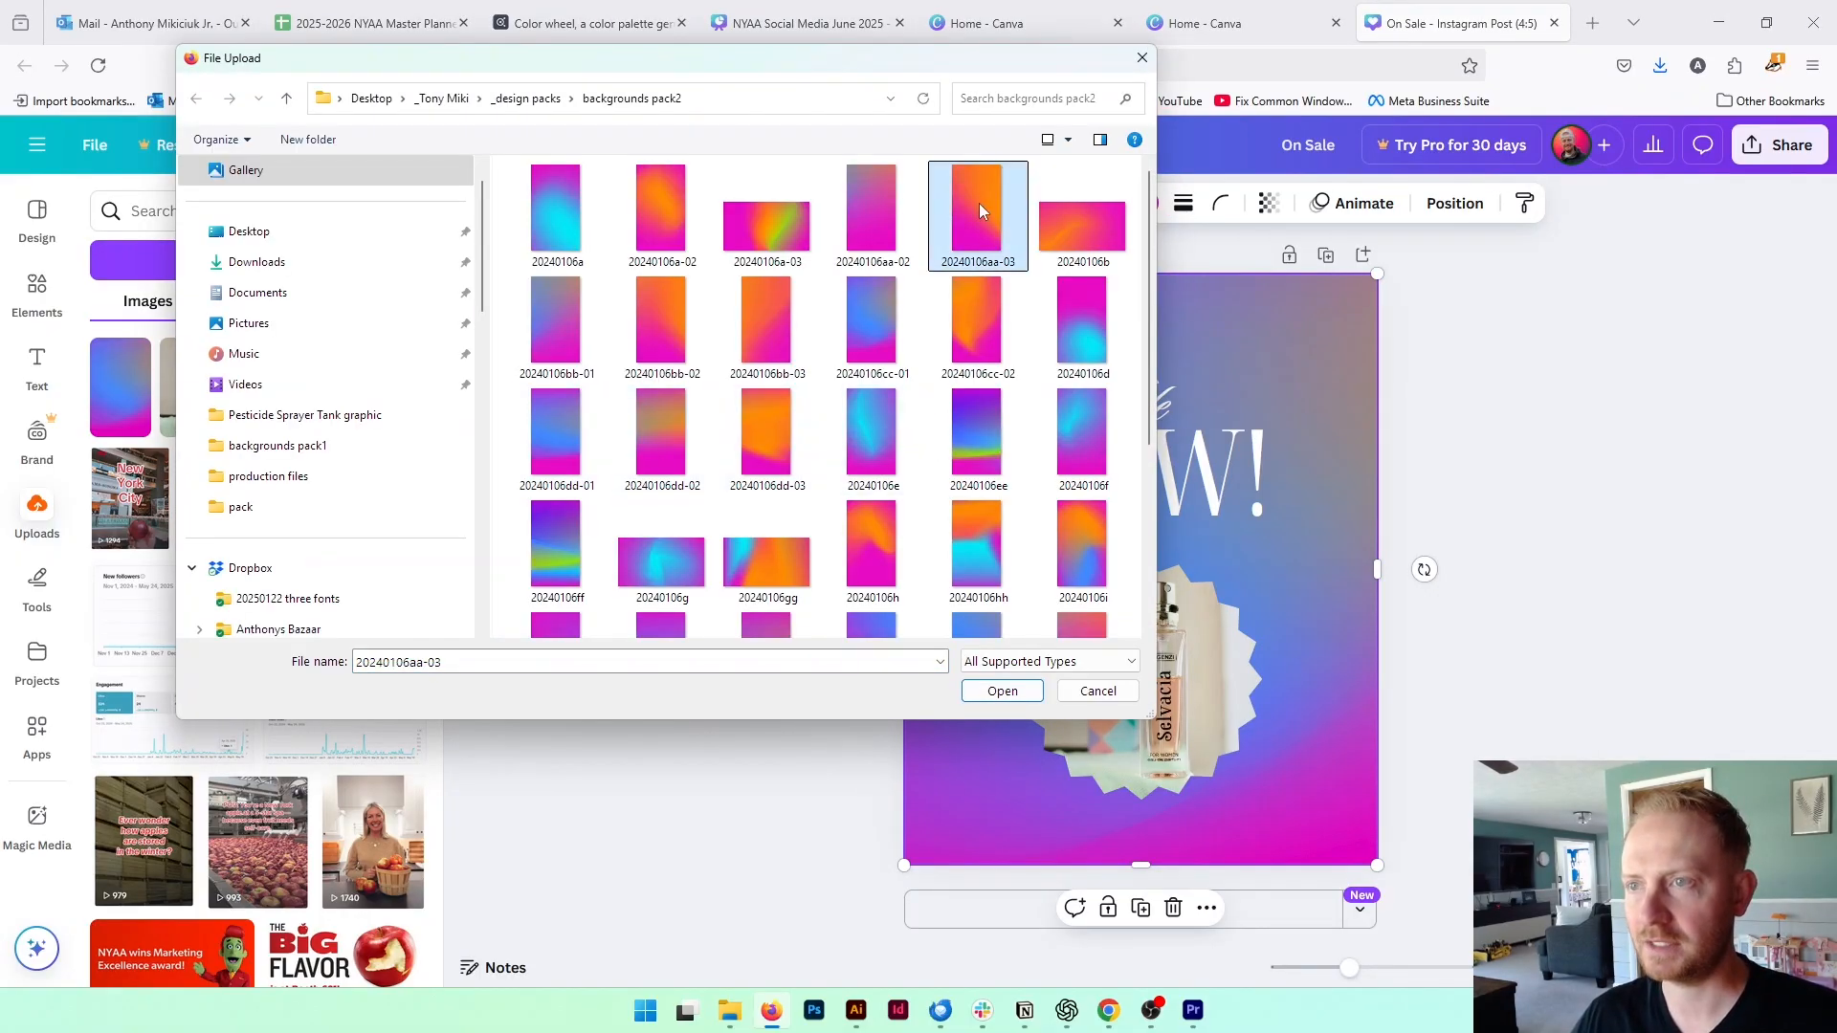
pyautogui.click(1001, 691)
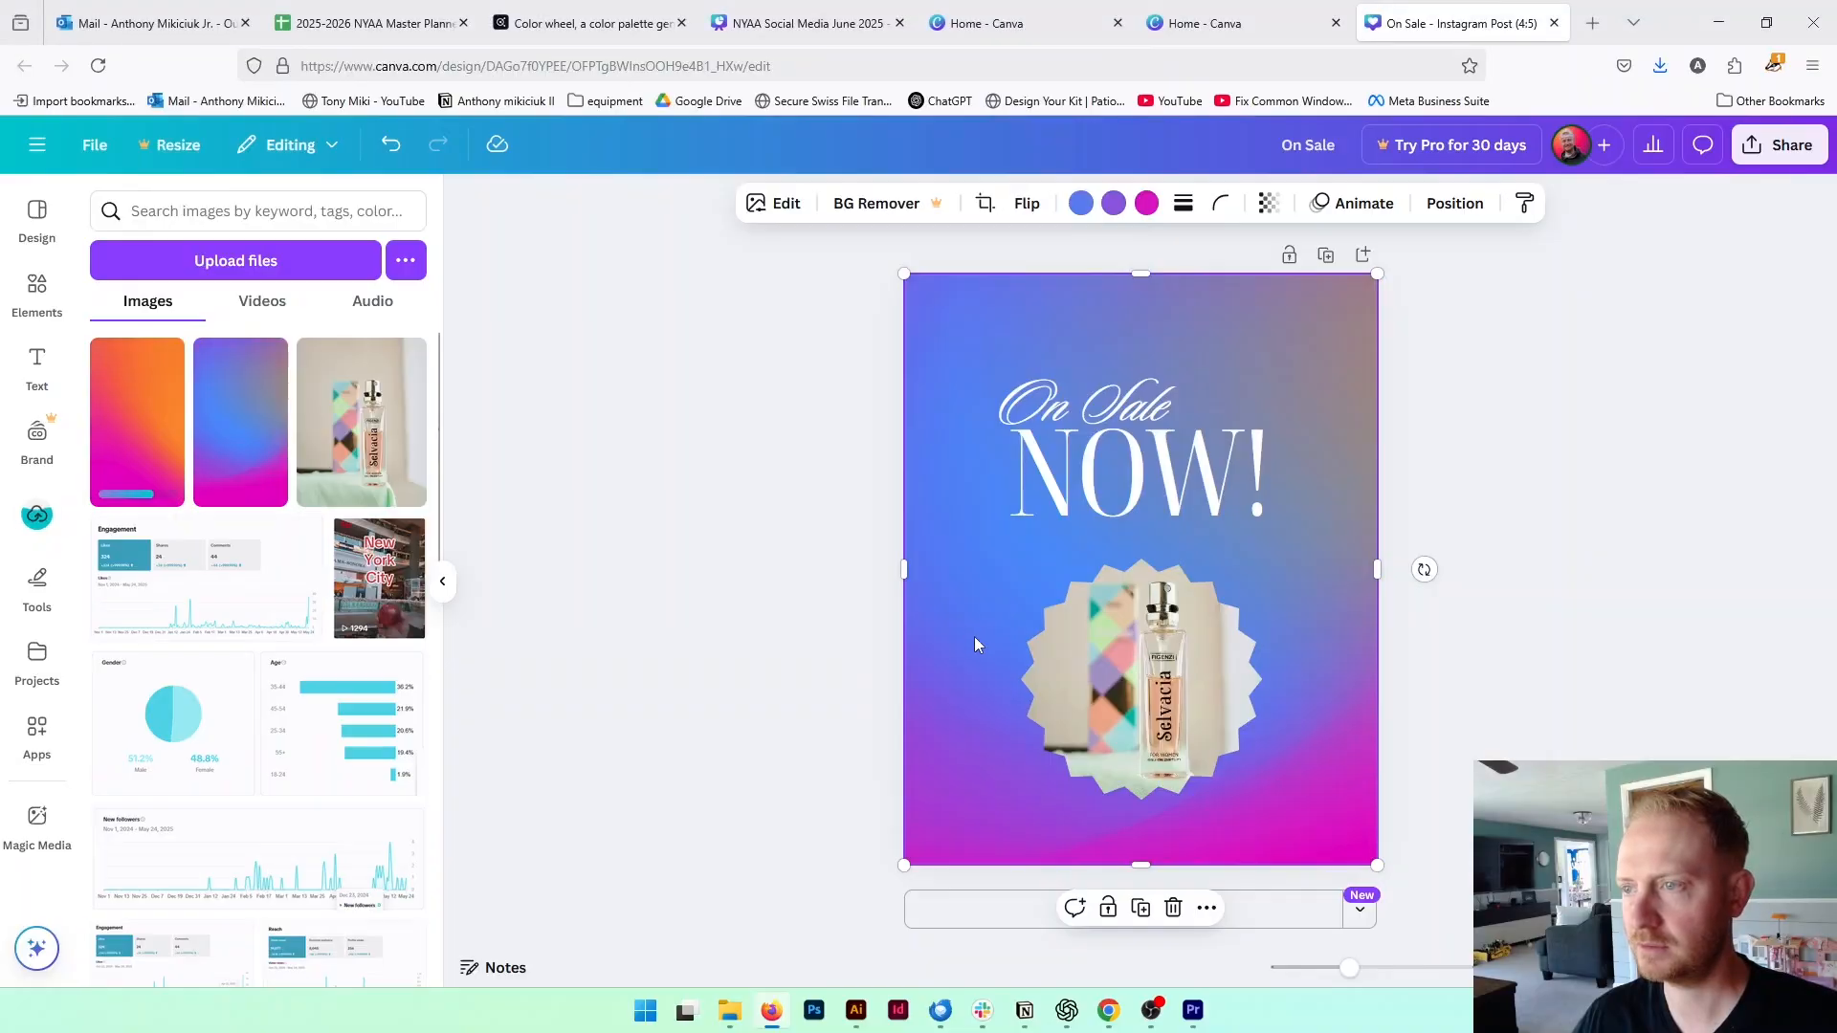
# Replace the page background with the orange-magenta gradient image and delete the blue gradient image covering it
pyautogui.click(144, 445)
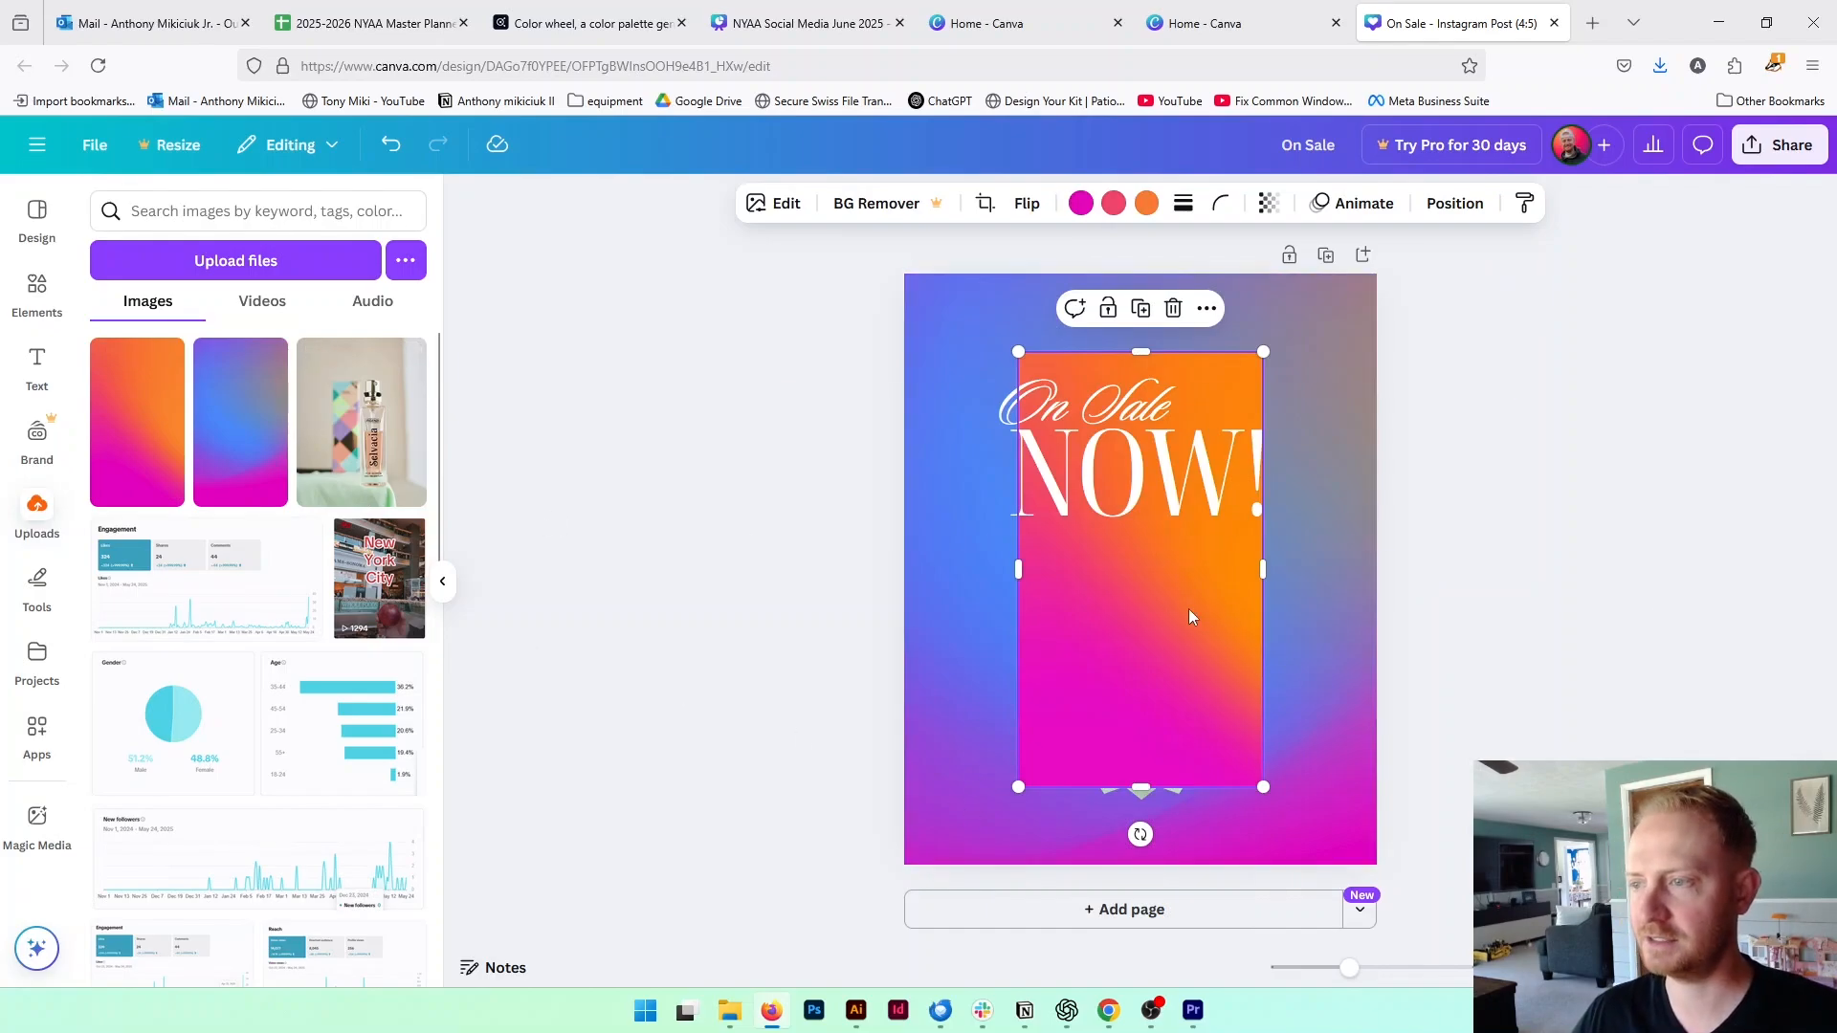
pyautogui.rightClick(1124, 595)
pyautogui.moveTo(1127, 592)
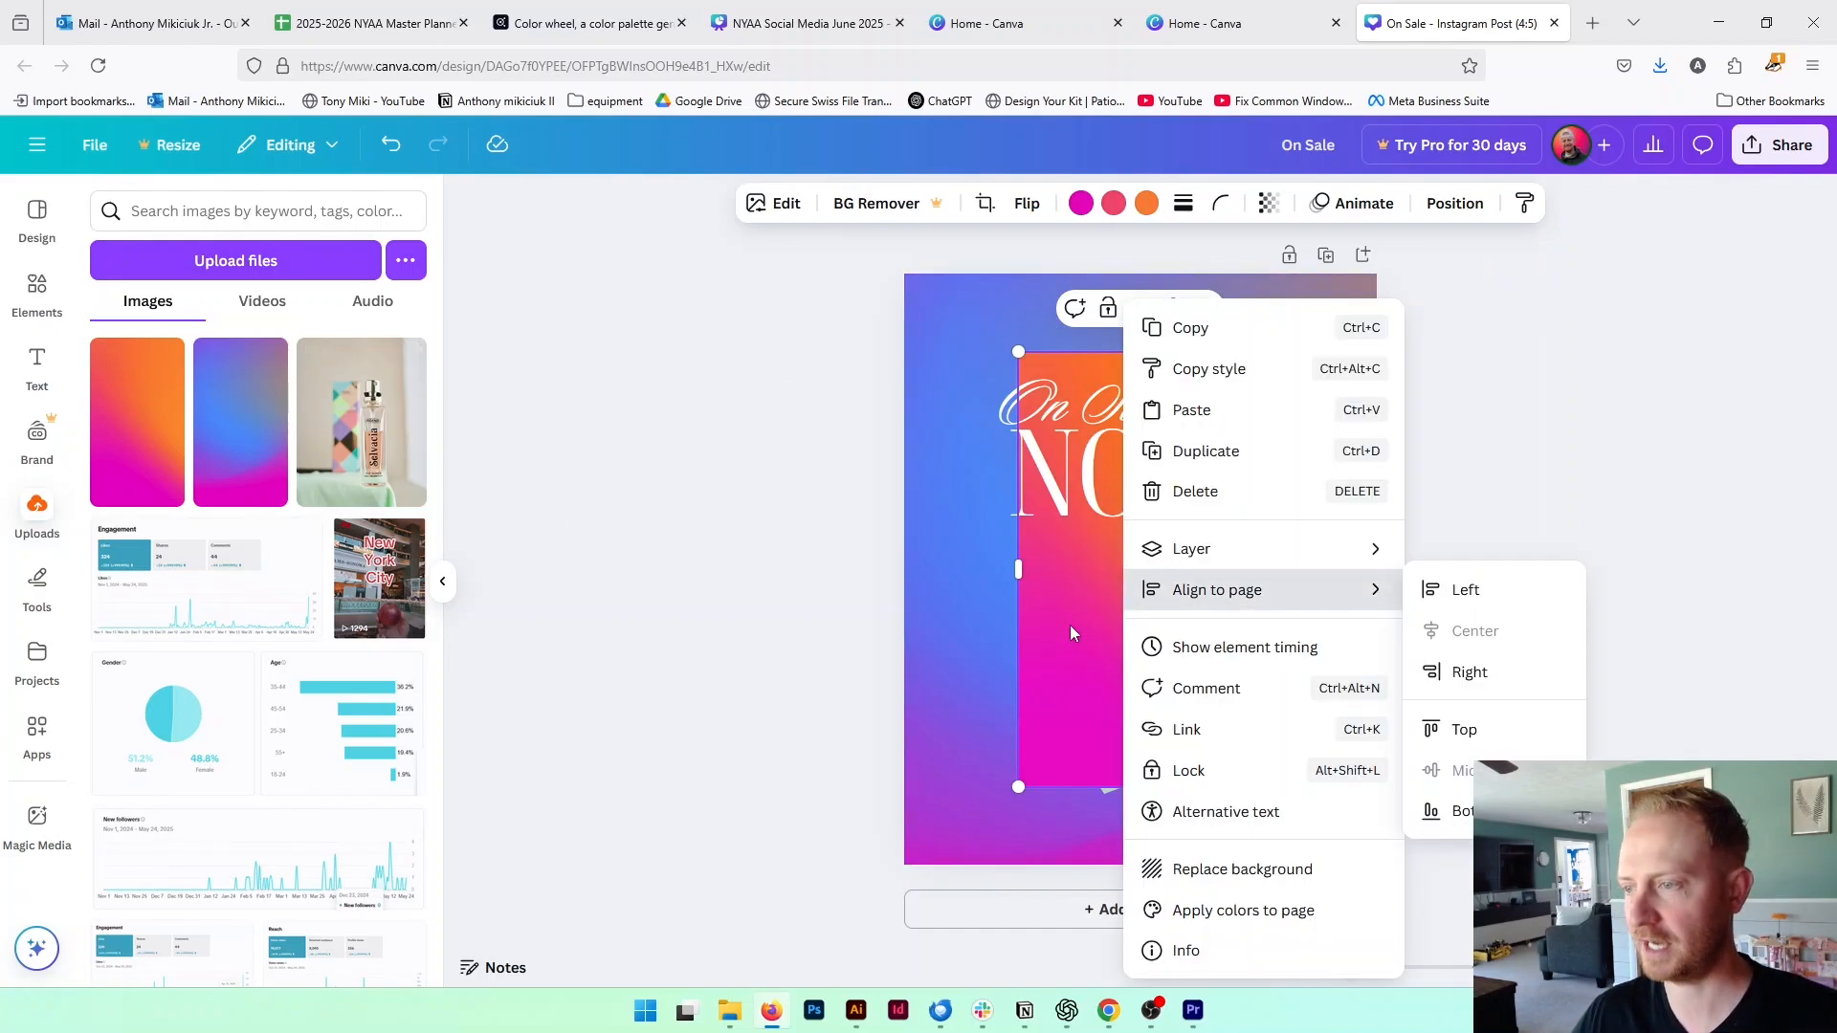
pyautogui.click(1287, 868)
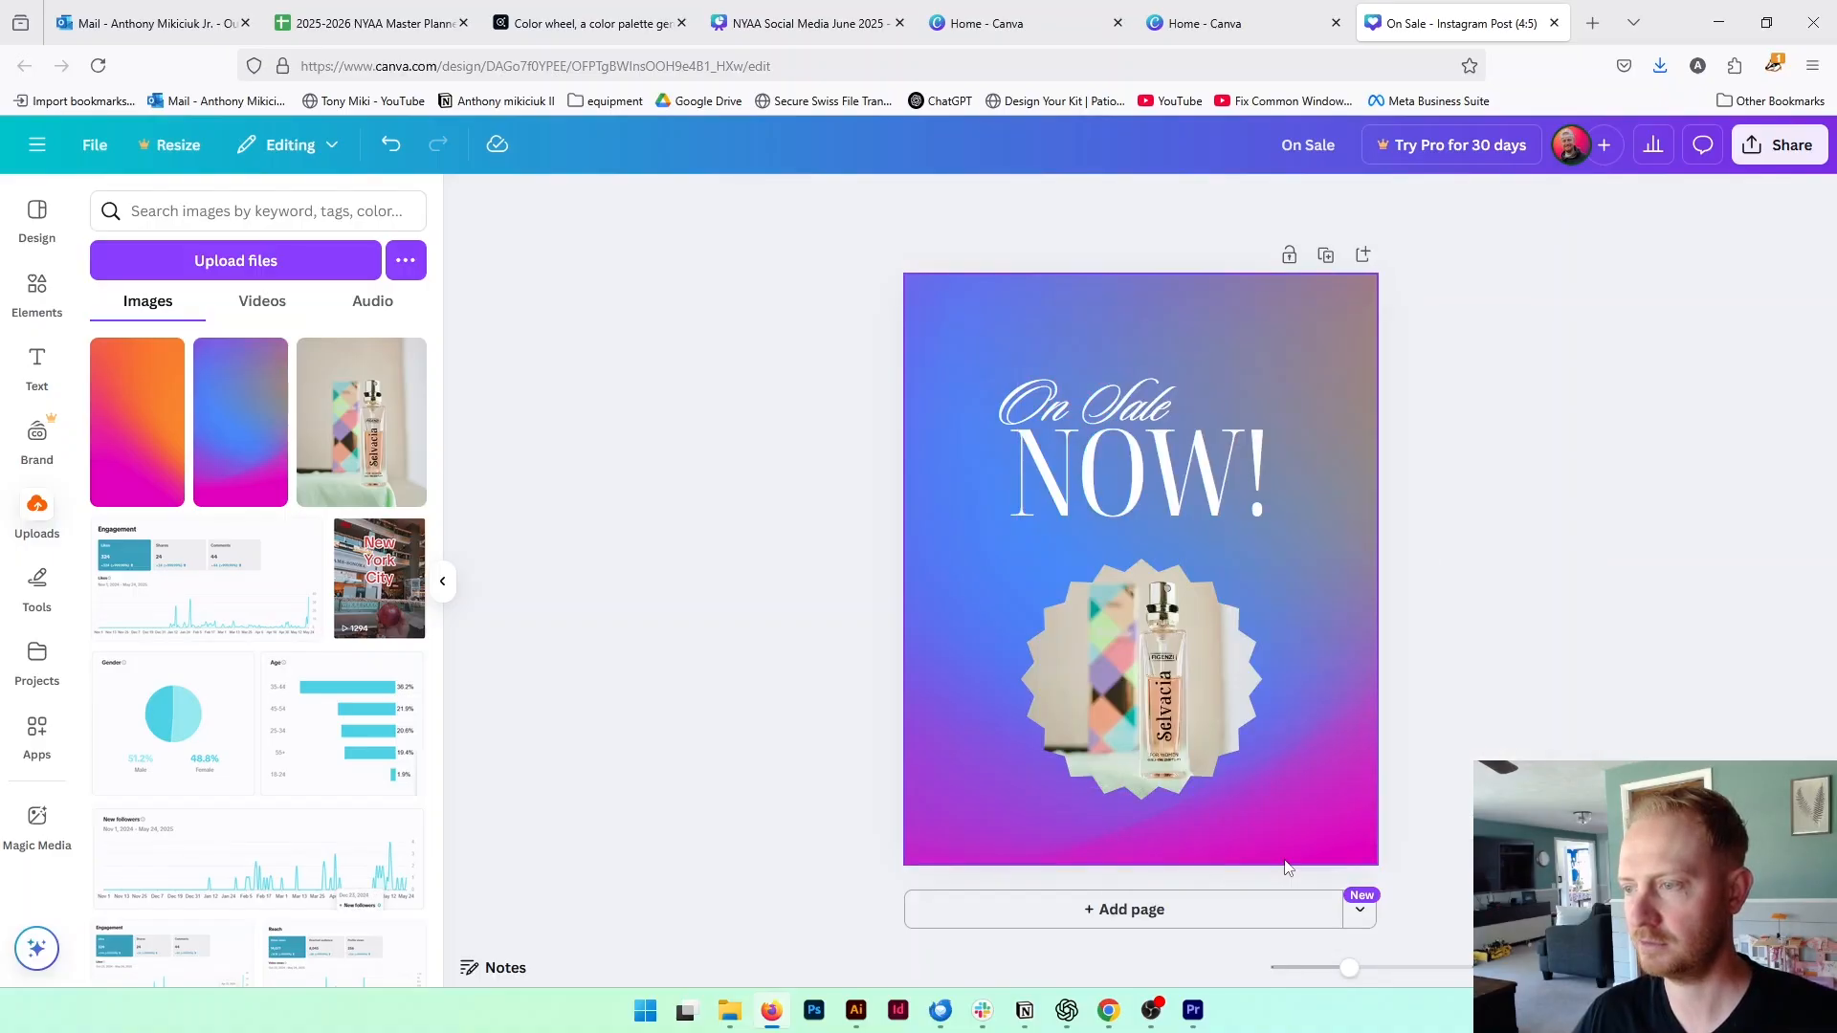
pyautogui.click(1305, 603)
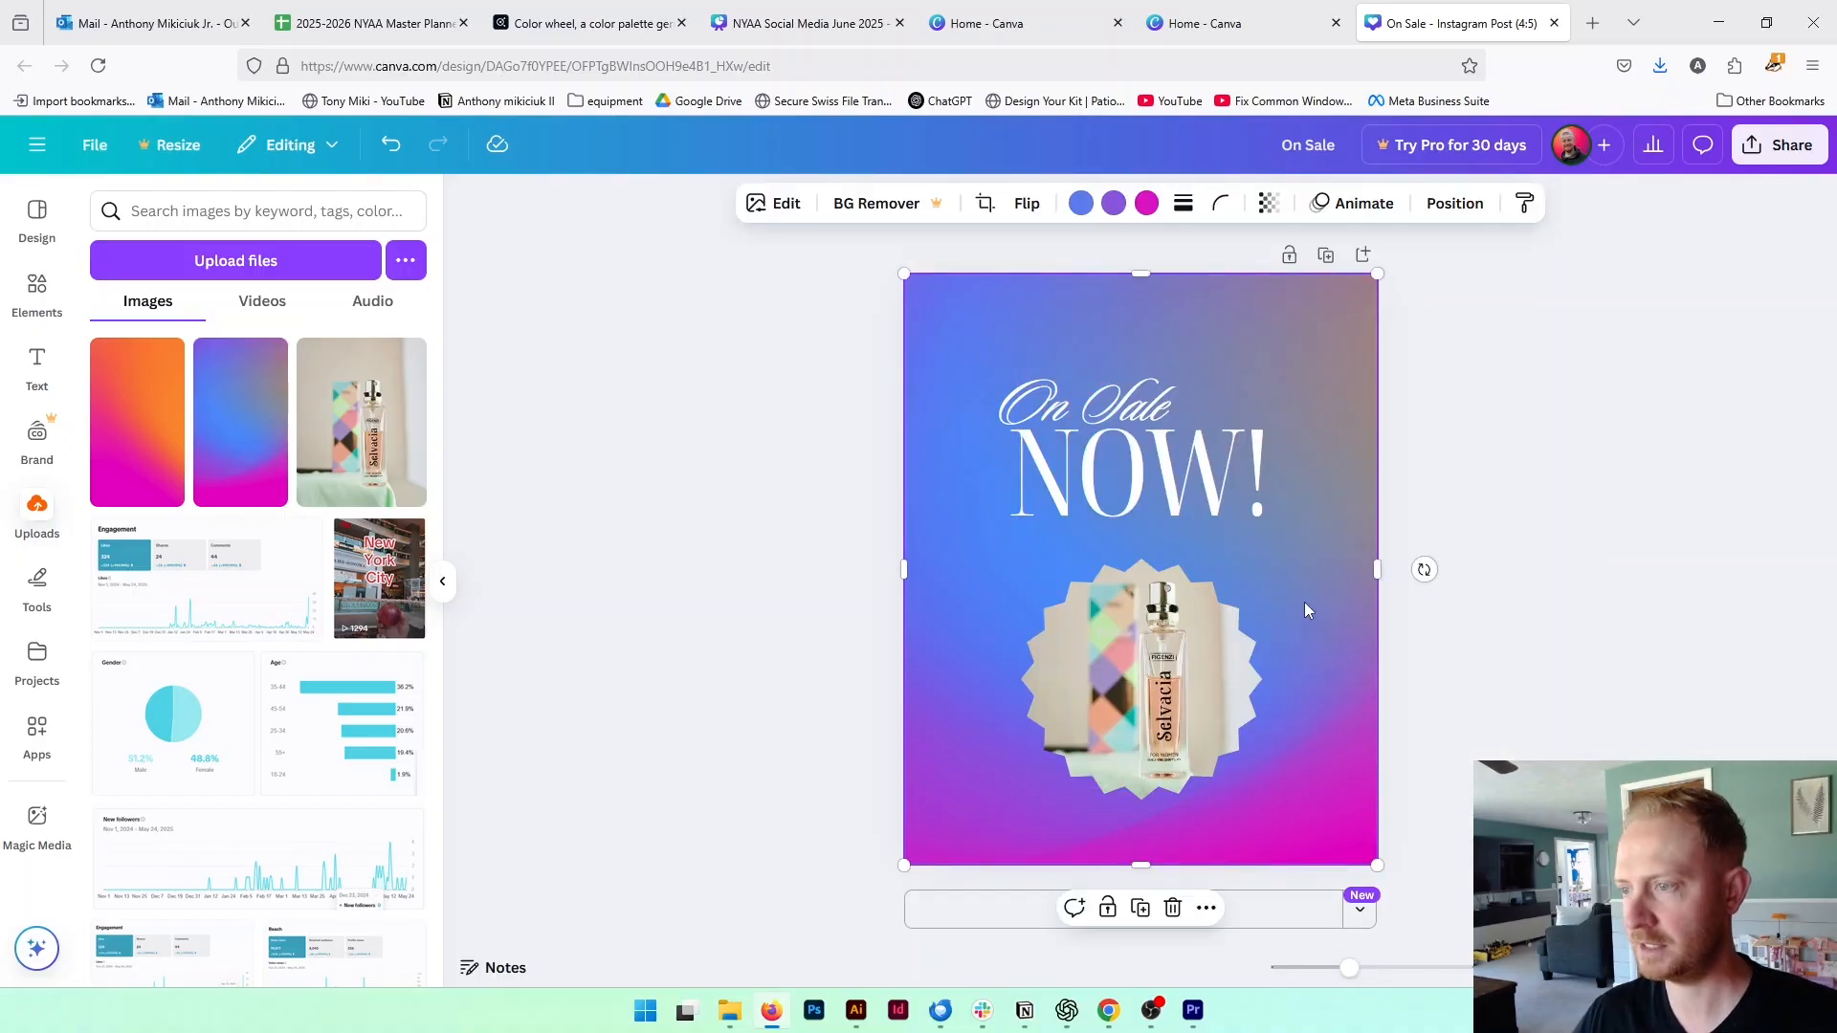
pyautogui.press('Delete')
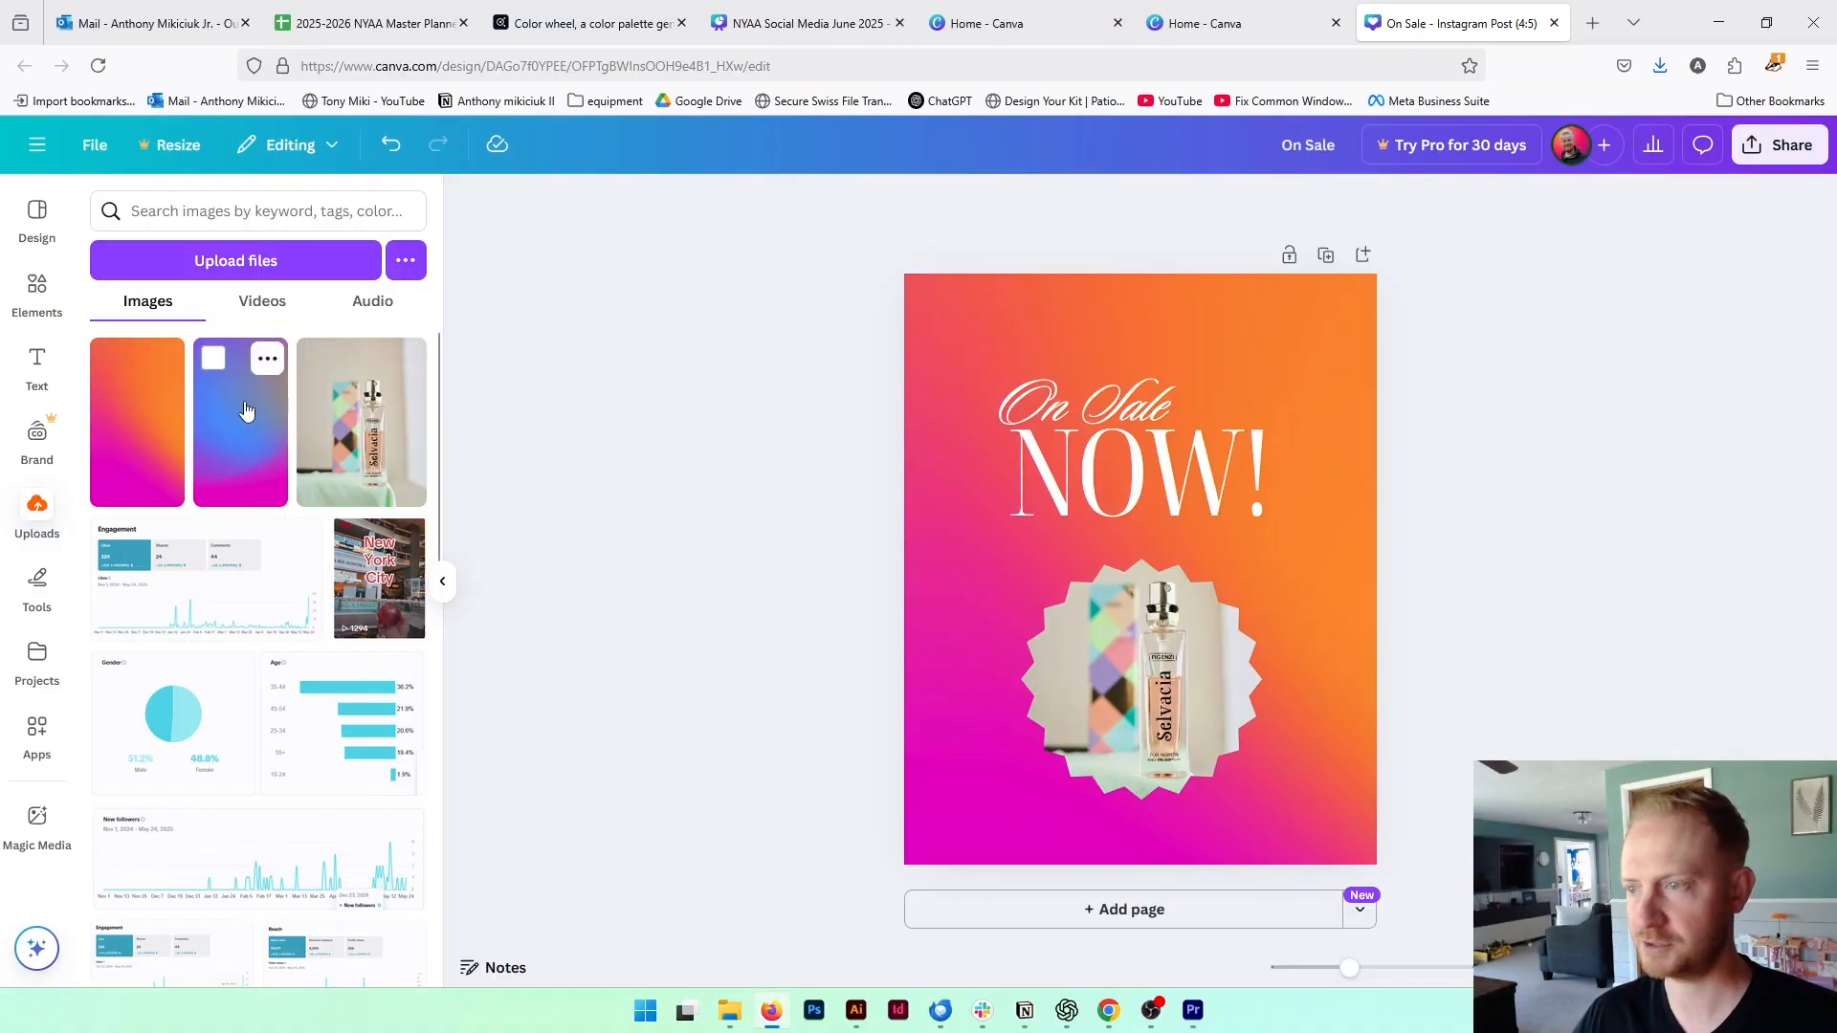
# Enlarge the starburst perfume frame to about 871 by 871 and move it up slightly from the page's lower edge
pyautogui.click(1230, 670)
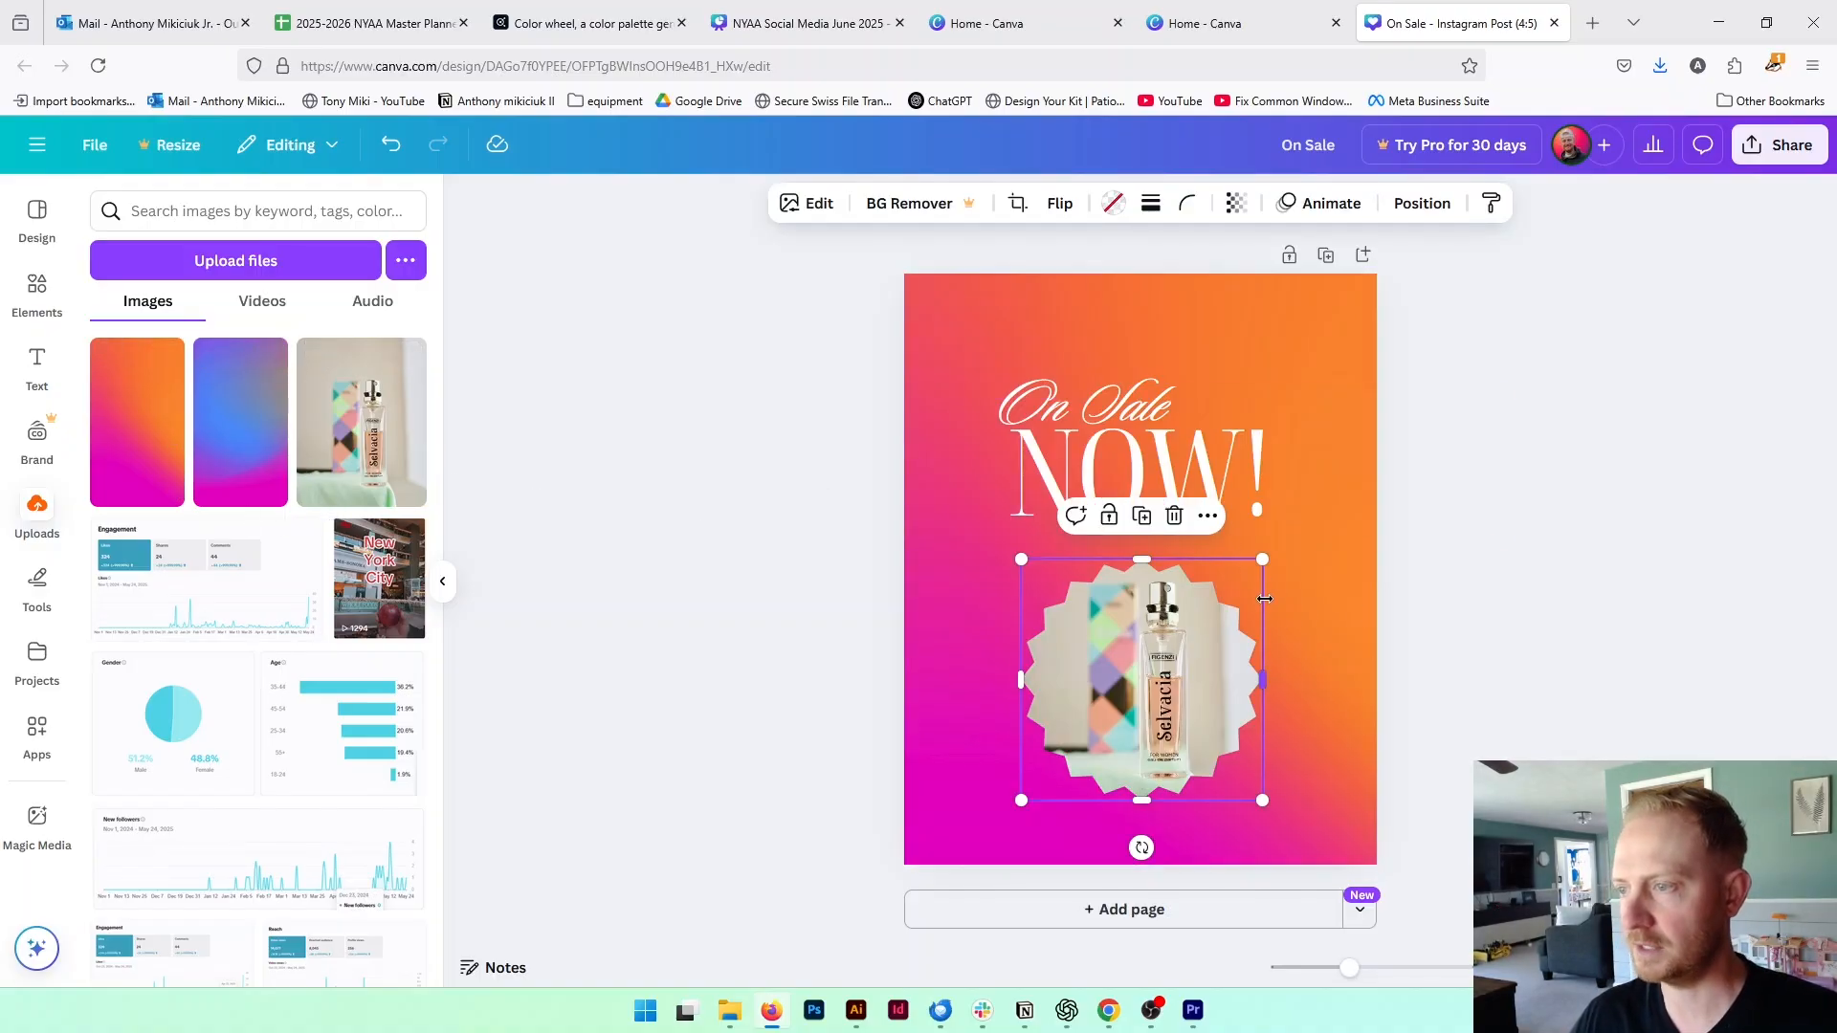
pyautogui.click(1558, 615)
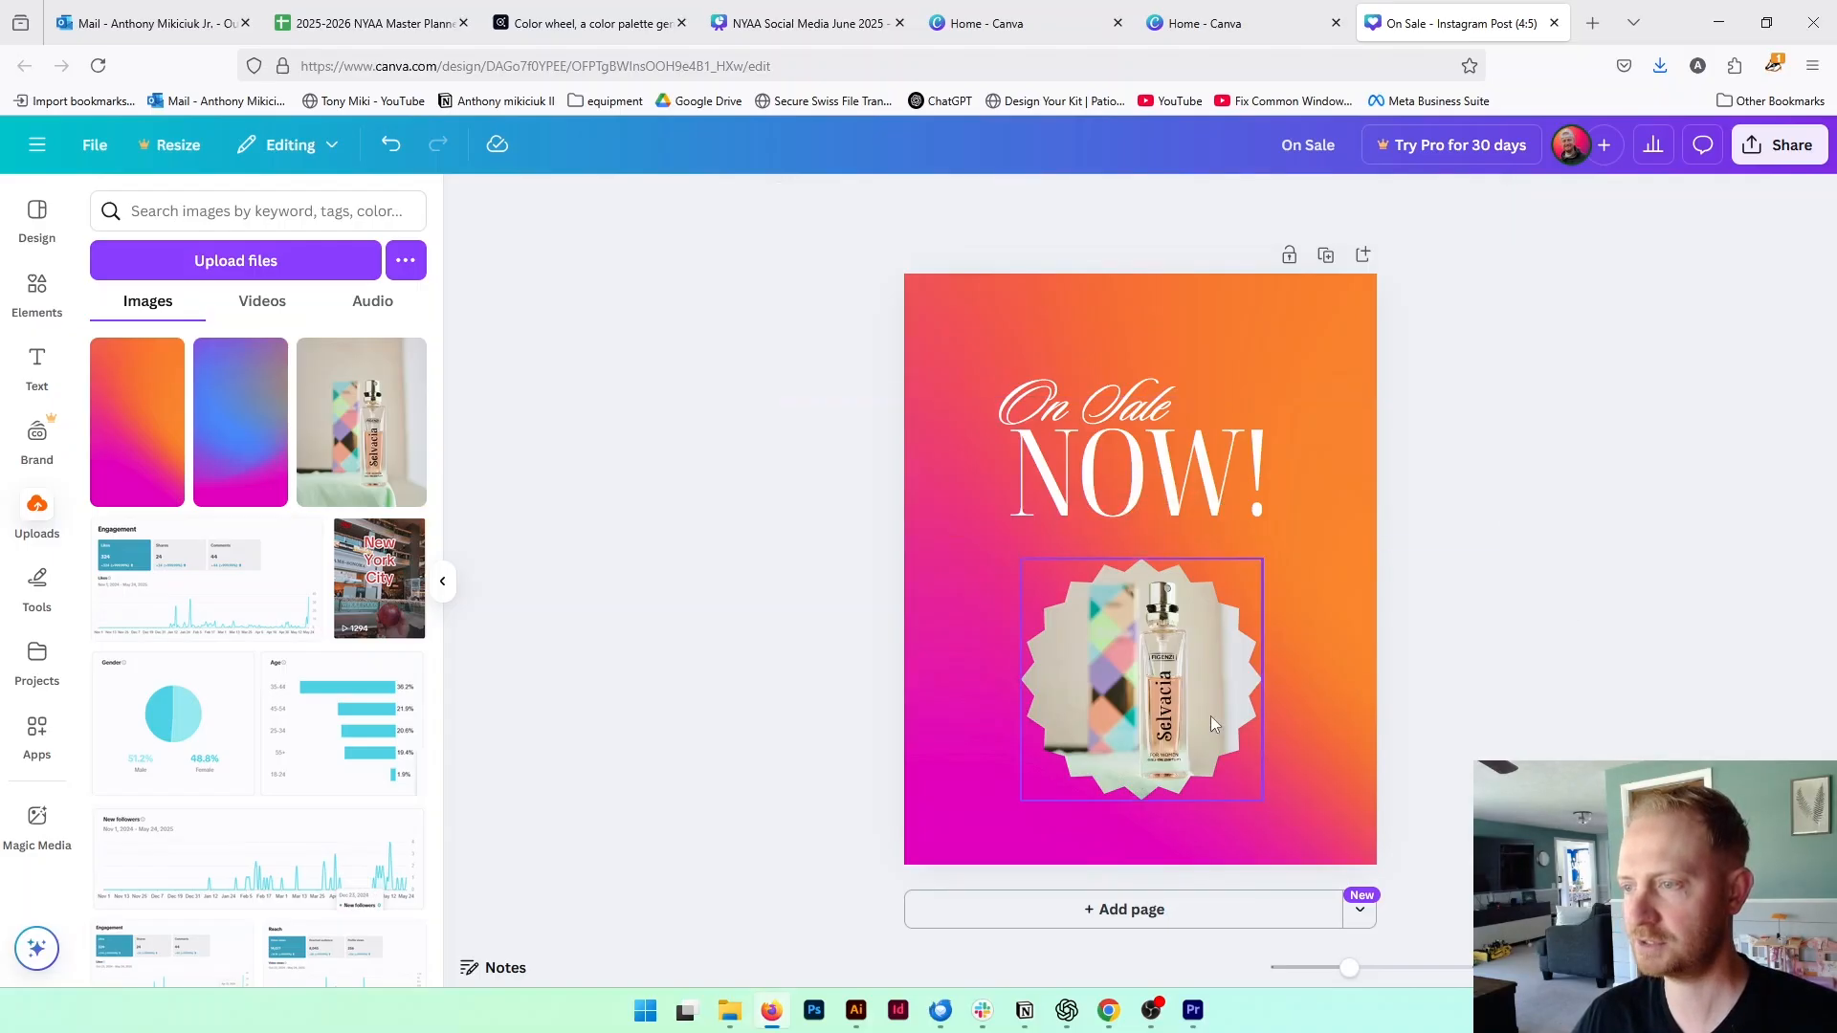
pyautogui.click(1200, 693)
pyautogui.moveTo(1264, 565); pyautogui.dragTo(1363, 515)
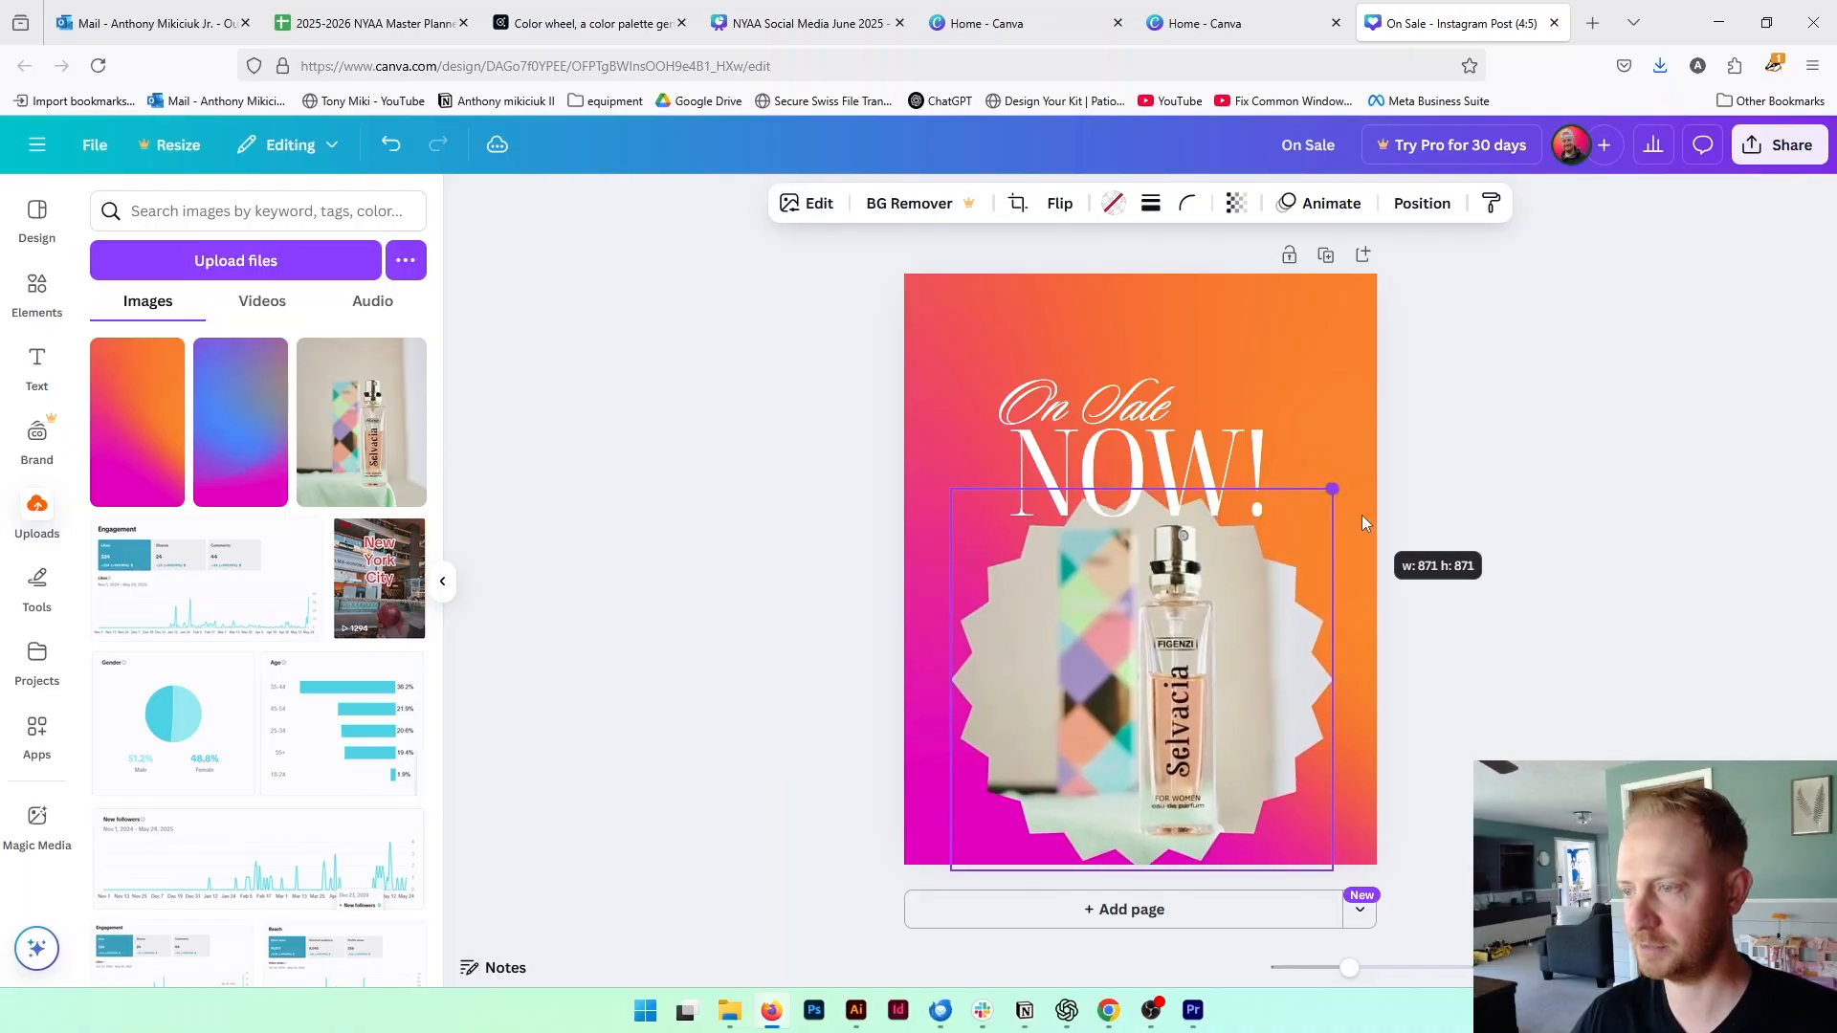
pyautogui.moveTo(1274, 722); pyautogui.dragTo(1279, 703)
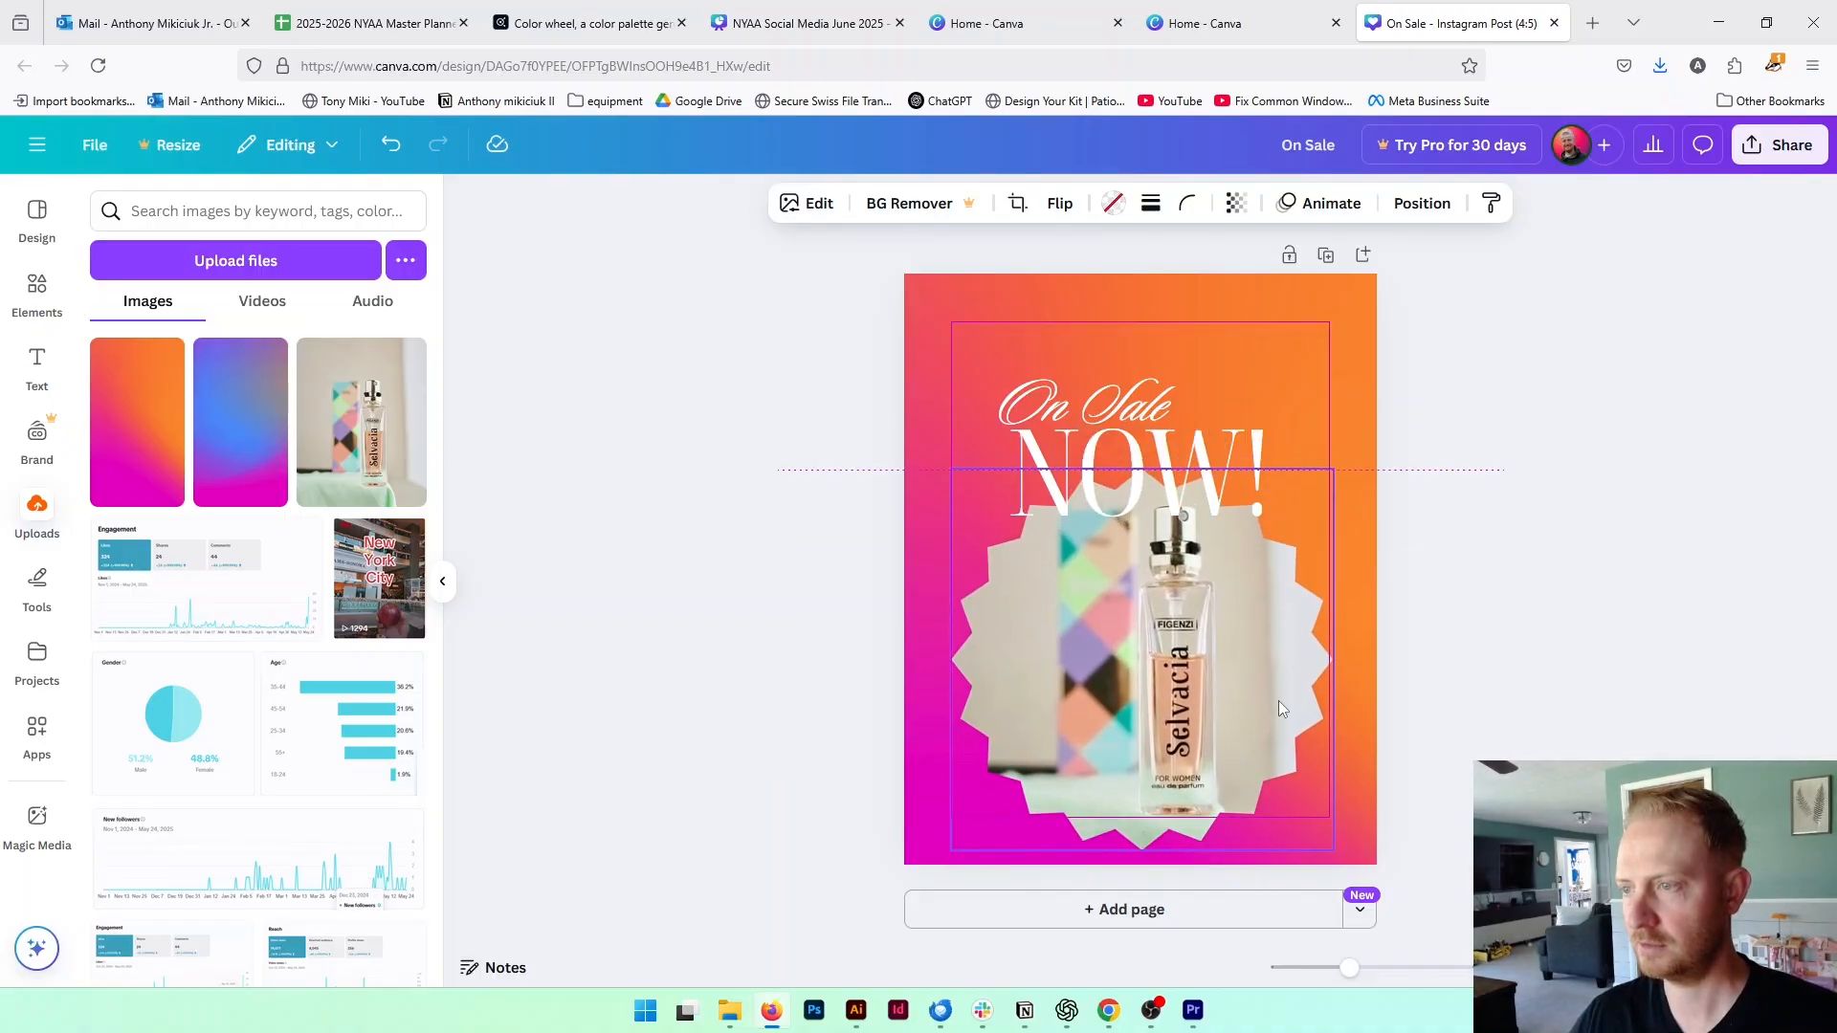
# Move the "On Sale" and "NOW!" lines up together until they clear the top of the starburst frame
pyautogui.click(1255, 457)
pyautogui.keyDown('shift'); pyautogui.click(1044, 387); pyautogui.keyUp('shift')
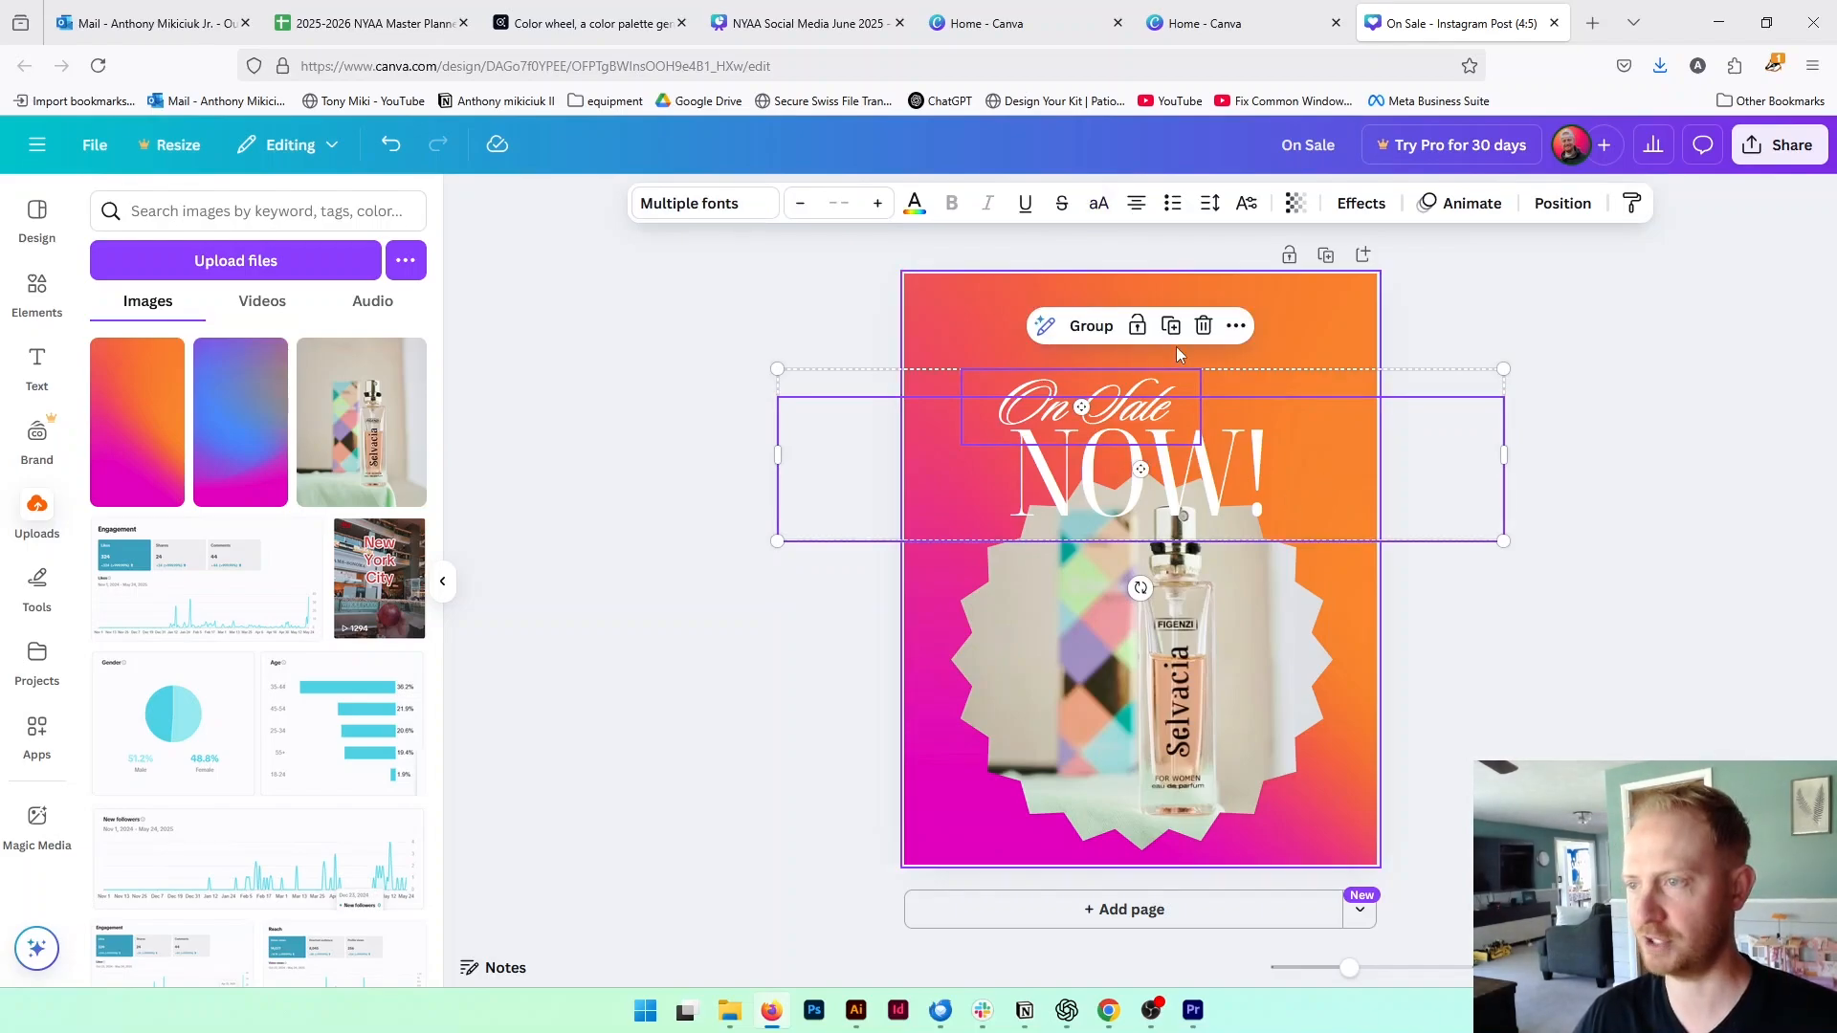
pyautogui.press('Up')
pyautogui.press('Up')
pyautogui.press('Up')
pyautogui.press('Up')
pyautogui.press('Up')
pyautogui.press('Up')
pyautogui.press('Up')
pyautogui.press('Up')
pyautogui.press('Up')
pyautogui.press('Up')
pyautogui.press('Up')
pyautogui.press('Up')
pyautogui.press('Up')
pyautogui.press('Up')
pyautogui.press('Up')
pyautogui.press('Up')
pyautogui.press('Up')
pyautogui.press('Up')
pyautogui.press('Up')
pyautogui.press('Up')
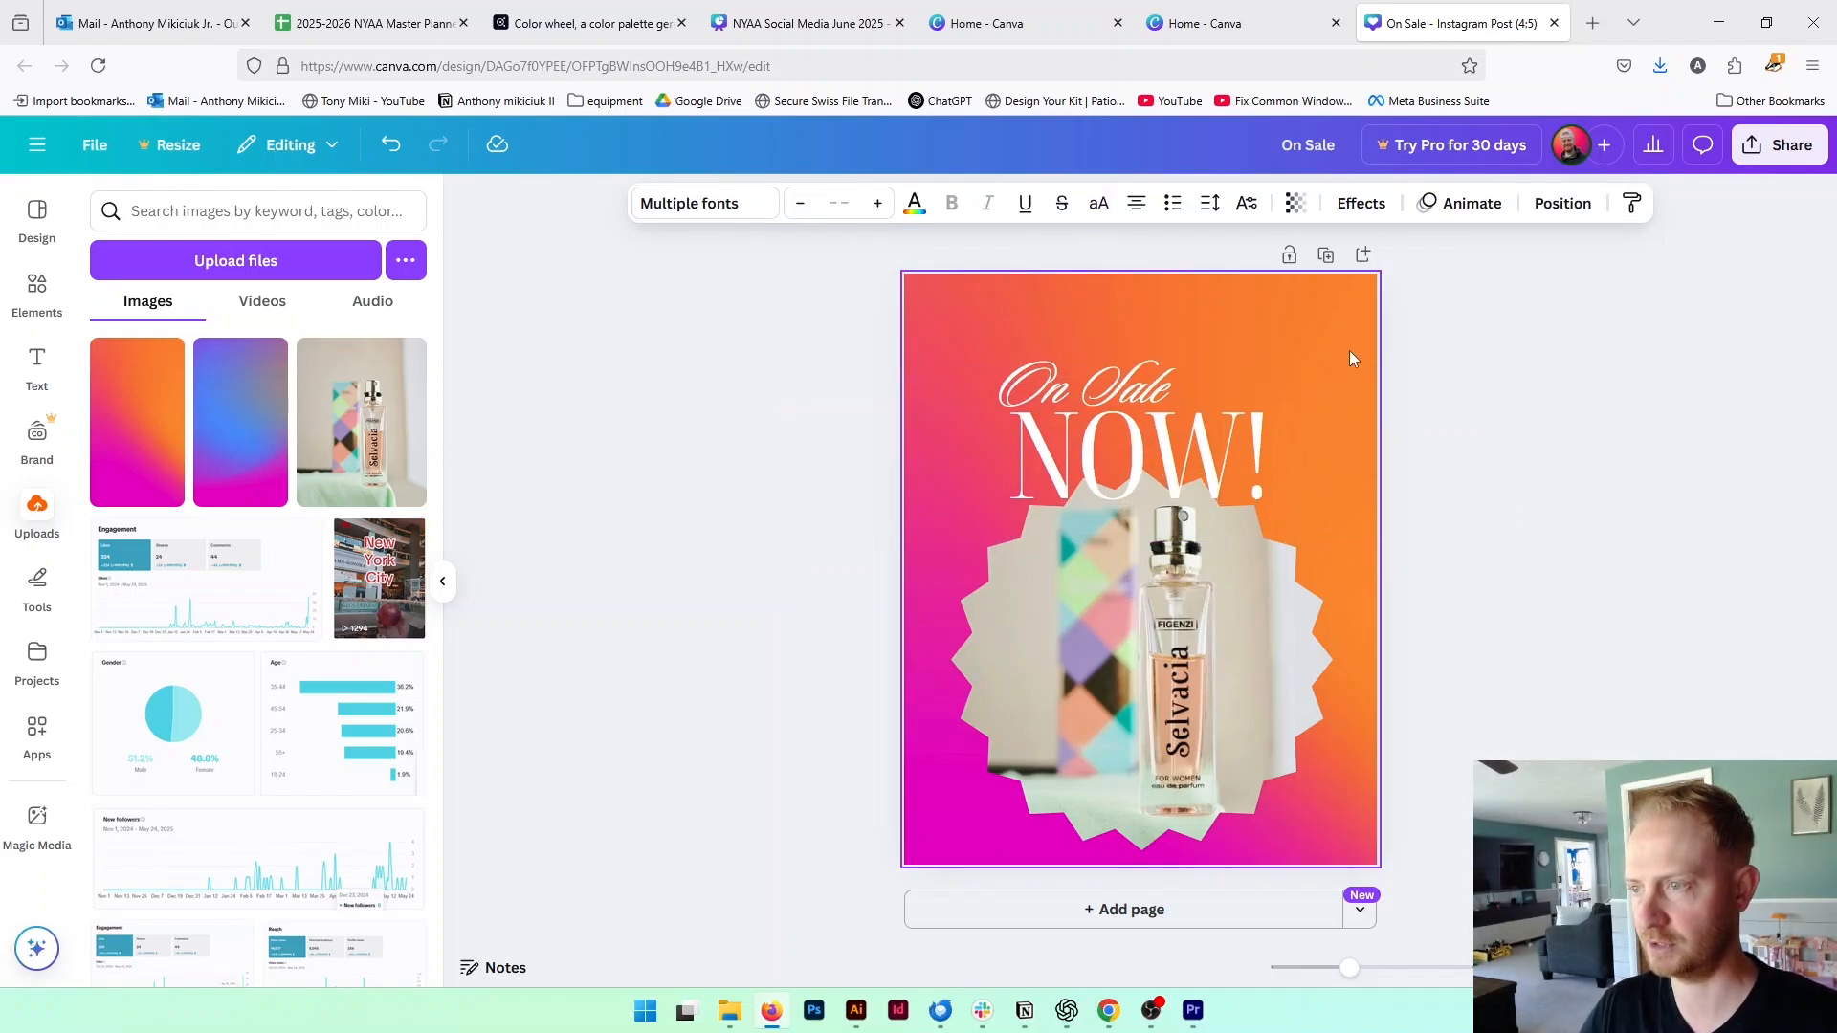
pyautogui.press('Up')
pyautogui.press('Up')
pyautogui.press('Up')
pyautogui.press('Up')
pyautogui.press('Up')
pyautogui.press('Up')
pyautogui.press('Up')
pyautogui.press('Up')
pyautogui.press('Up')
pyautogui.press('Up')
pyautogui.press('Up')
pyautogui.press('Up')
pyautogui.press('Up')
pyautogui.press('Up')
pyautogui.press('Up')
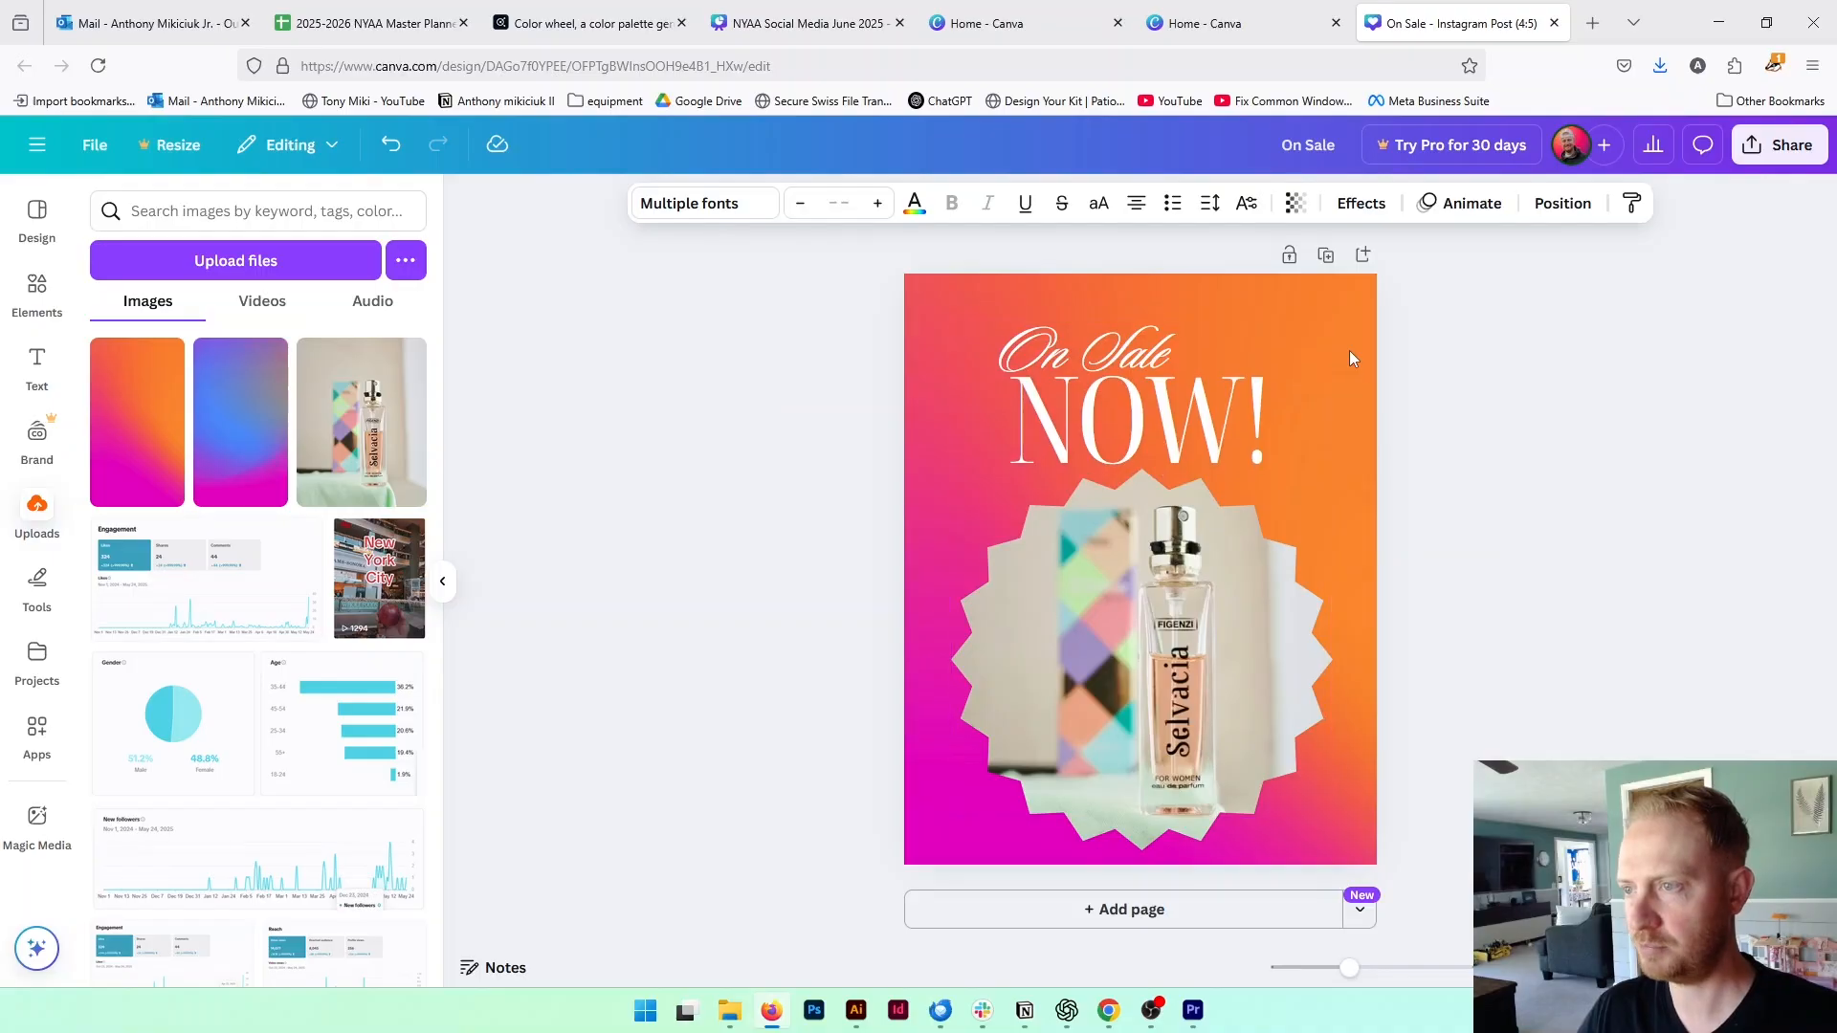
pyautogui.press('Up')
pyautogui.press('Up')
pyautogui.press('Up')
pyautogui.press('Up')
pyautogui.press('Up')
pyautogui.press('Up')
pyautogui.press('Up')
pyautogui.press('Up')
pyautogui.press('Up')
pyautogui.press('Up')
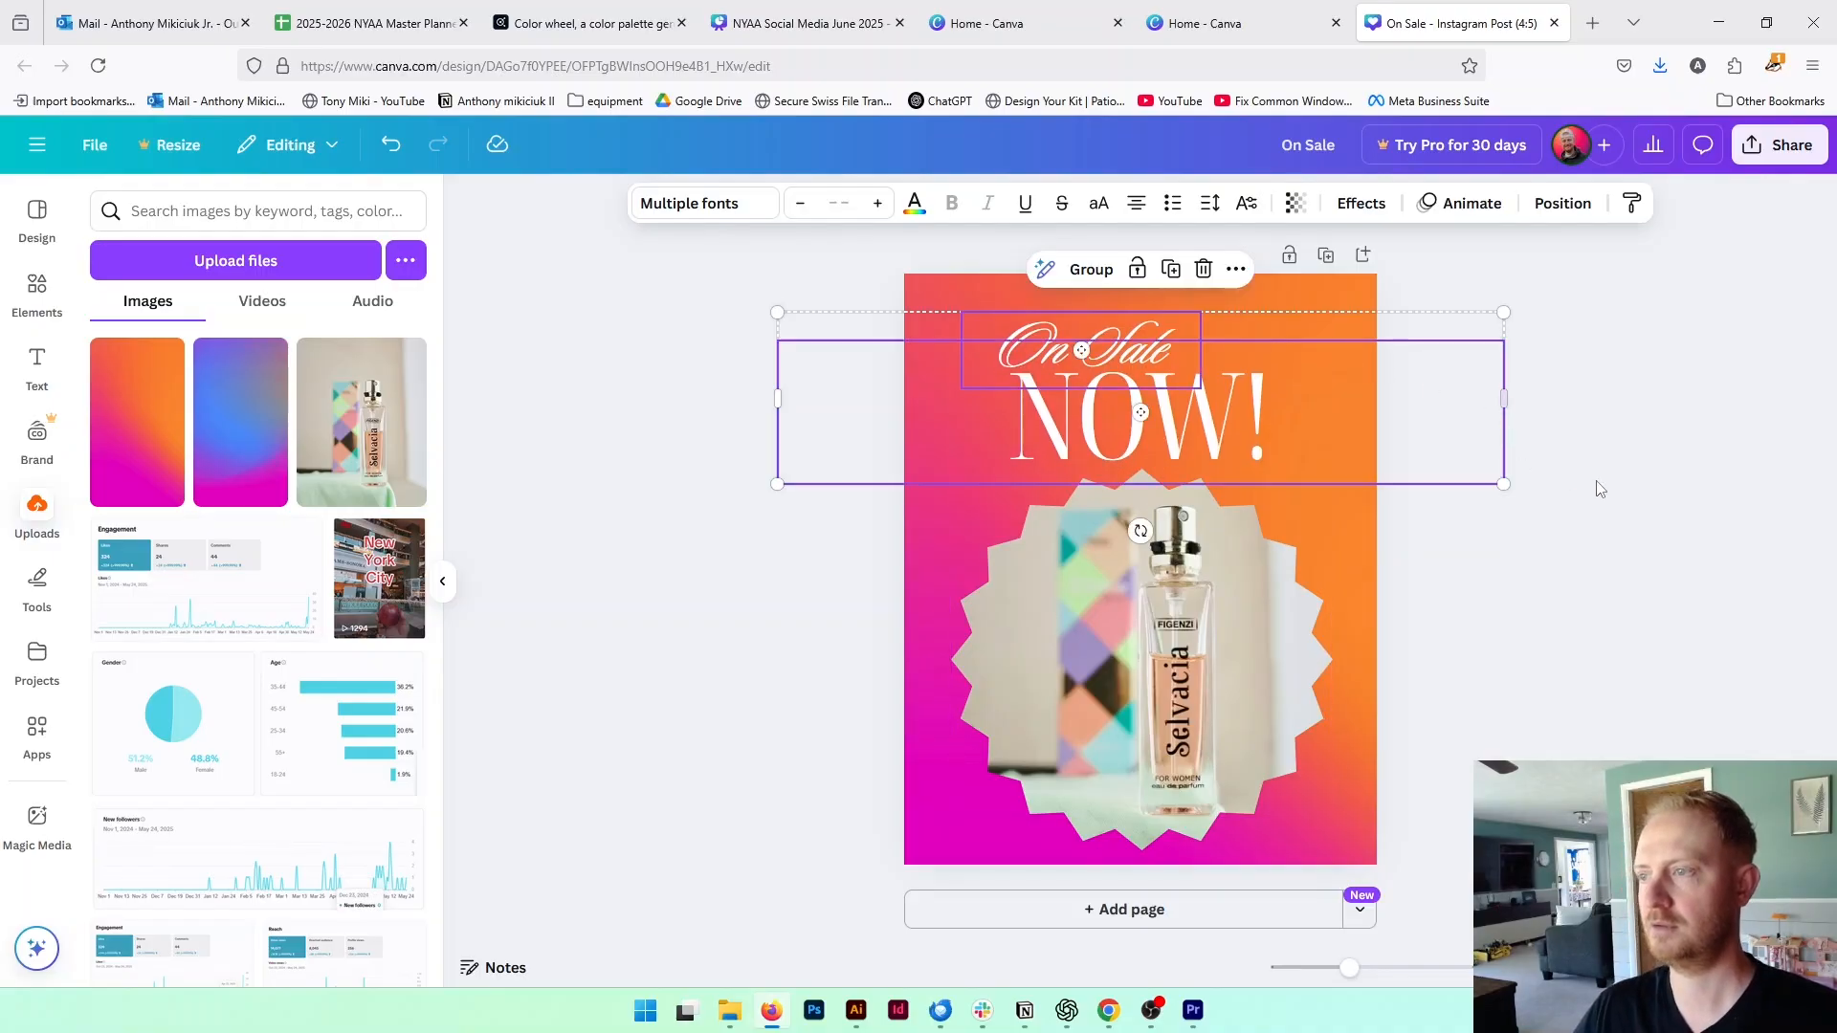
pyautogui.click(1617, 504)
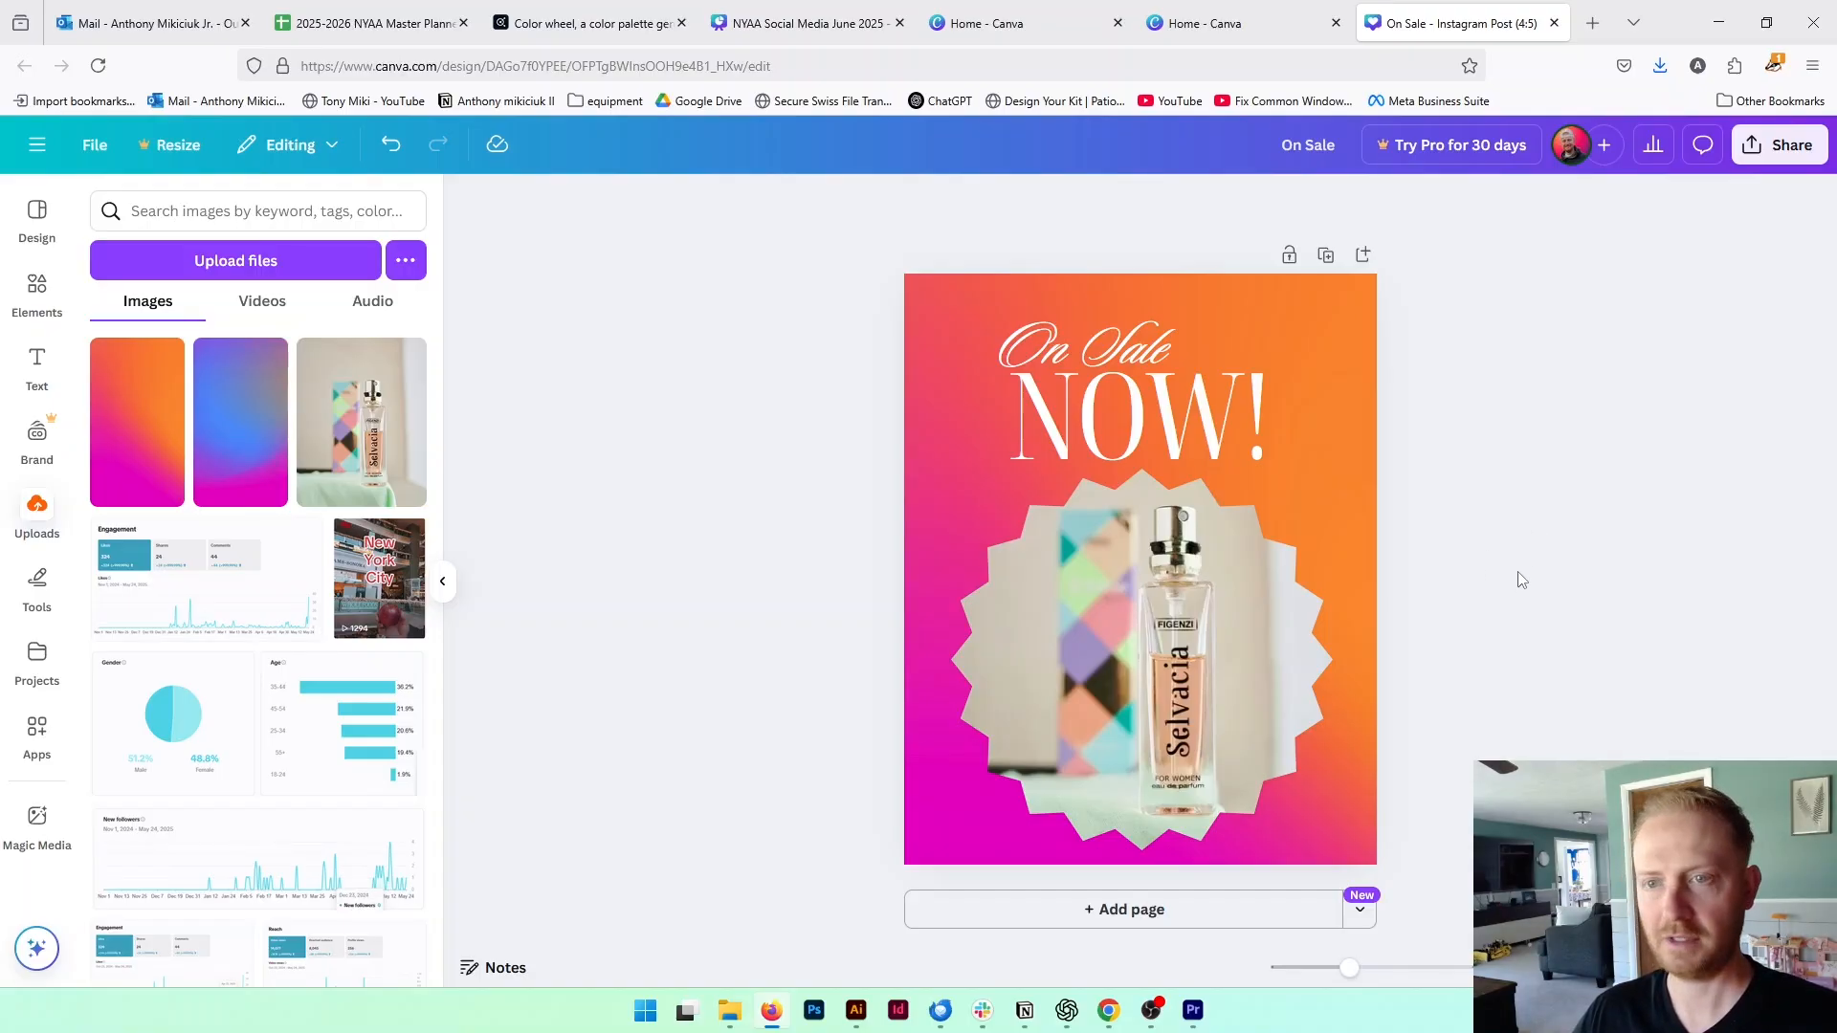
# Examine the adjustment, filter and effect options for the gradient background image
pyautogui.click(1332, 290)
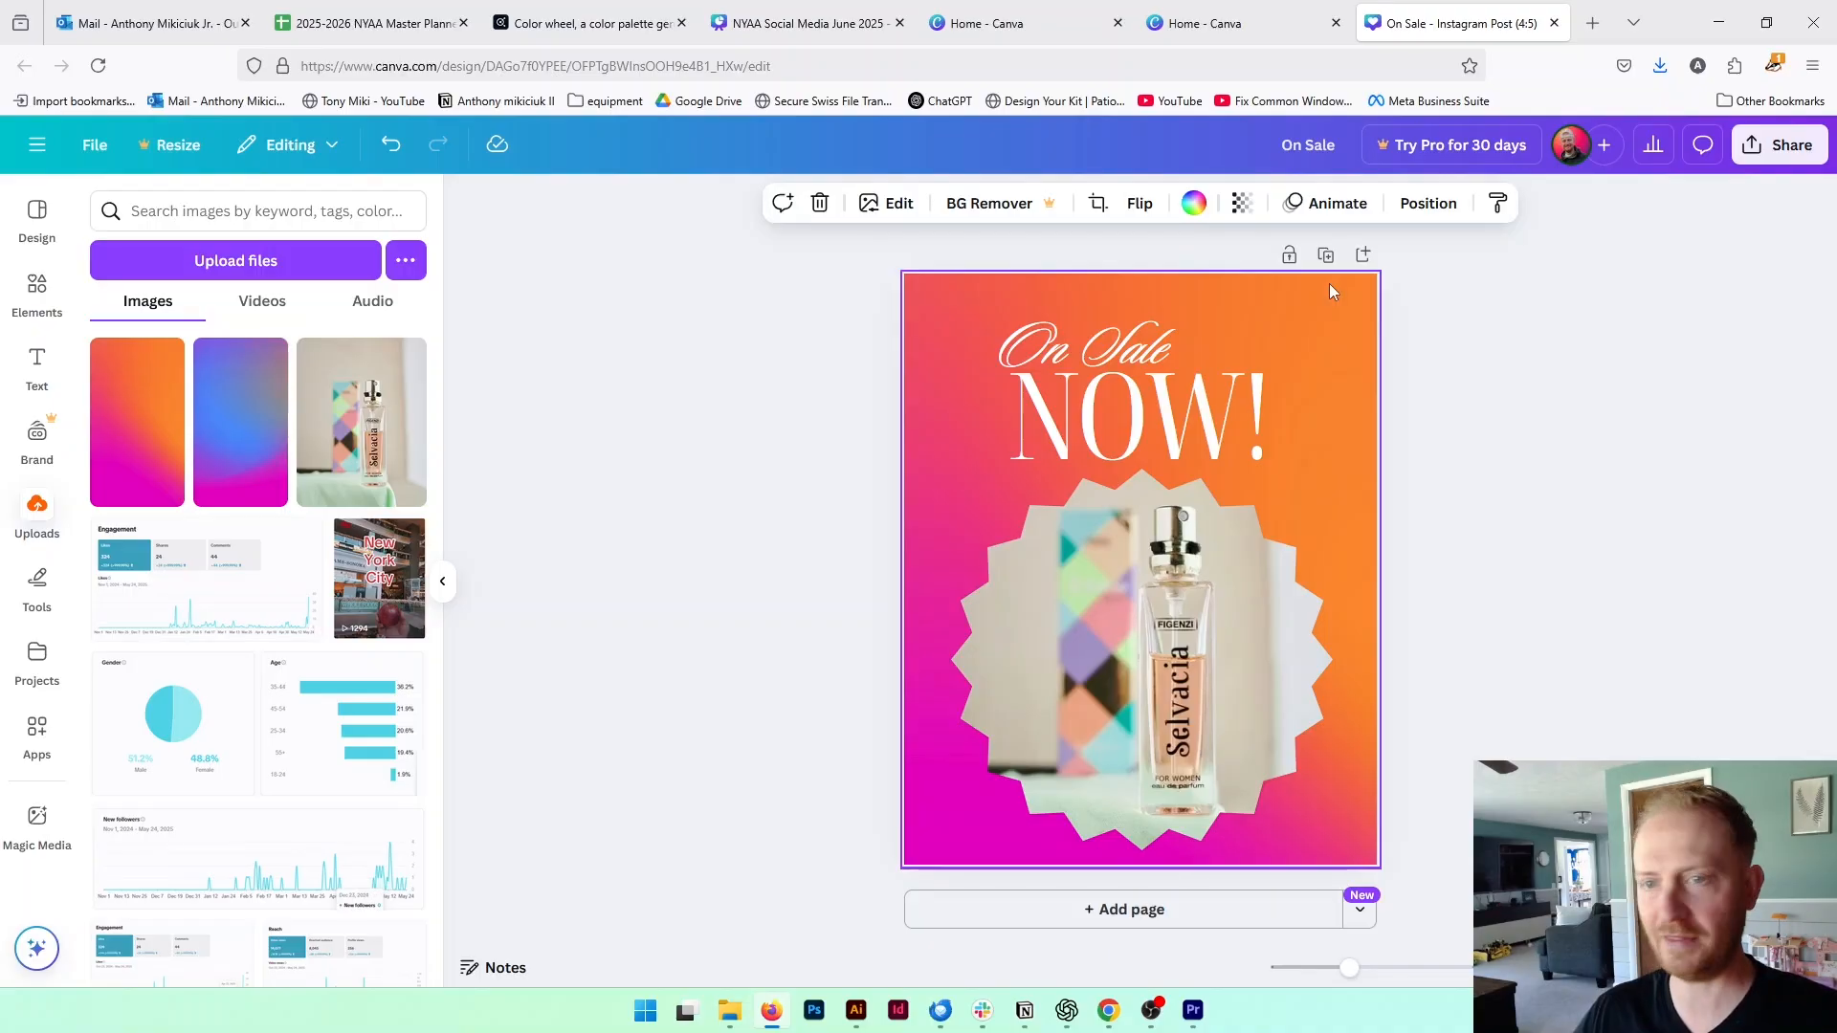
pyautogui.click(909, 207)
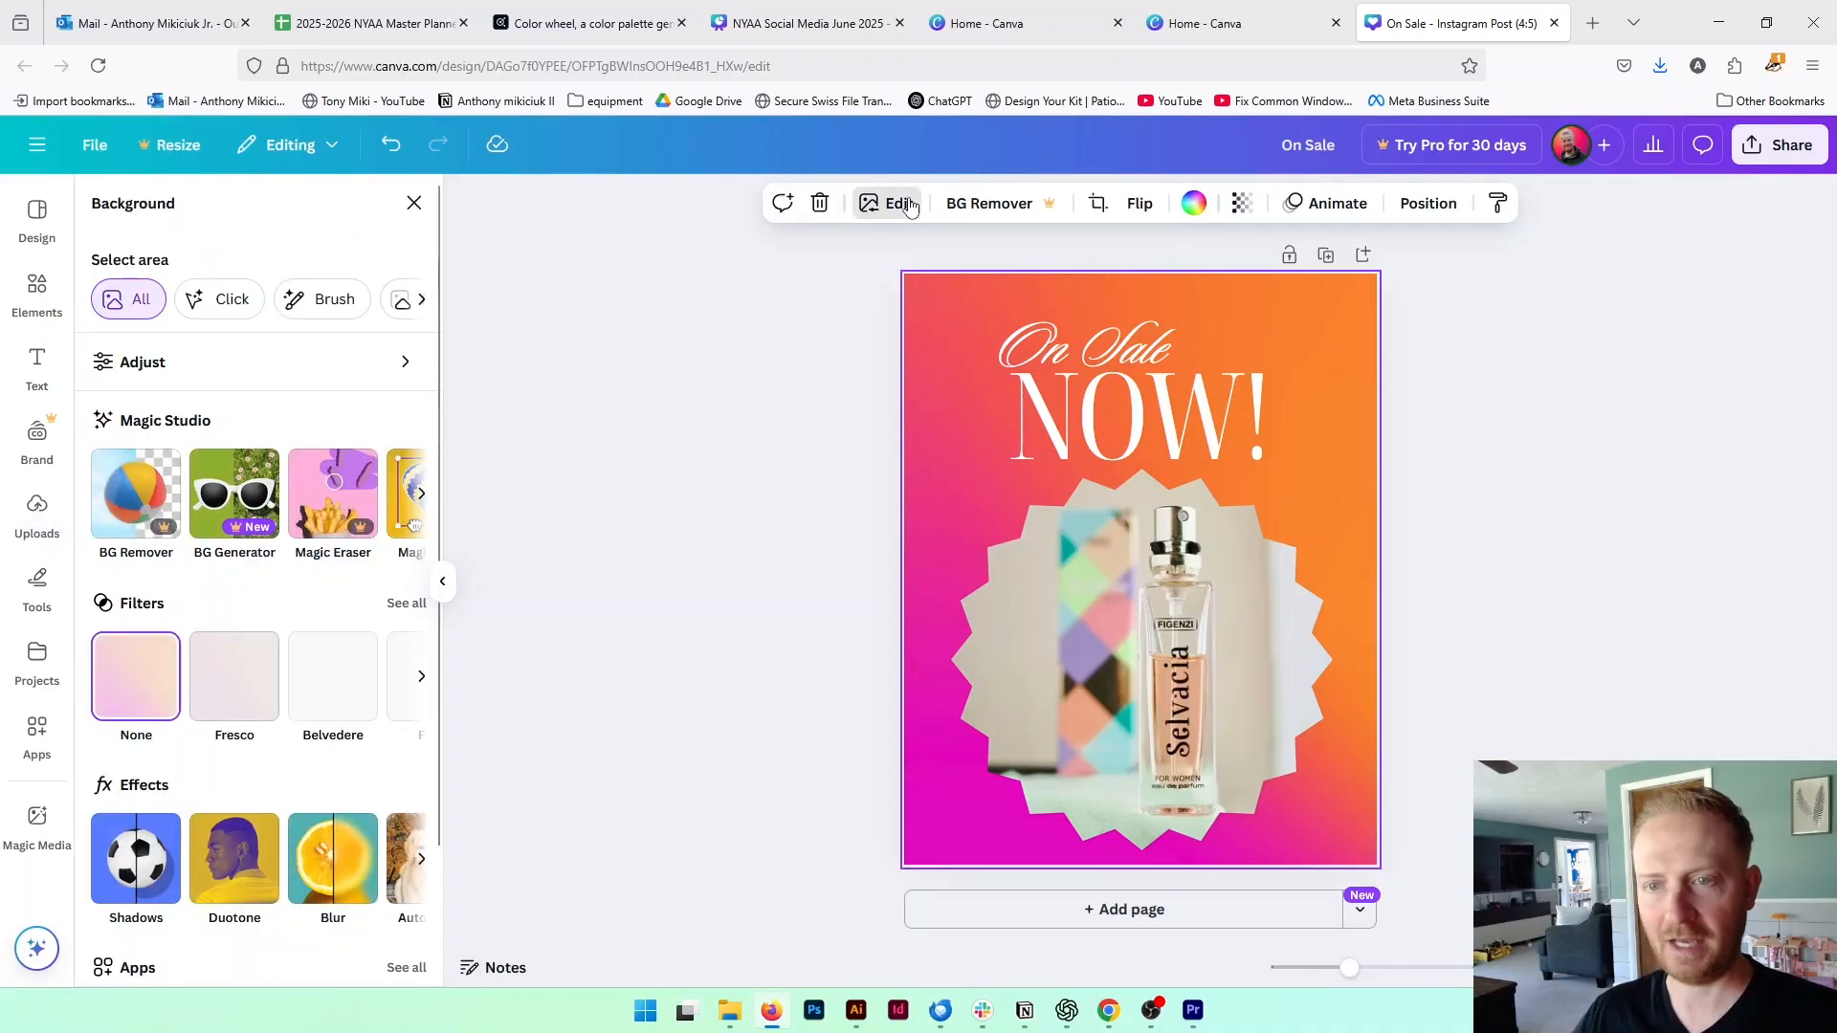
pyautogui.click(148, 361)
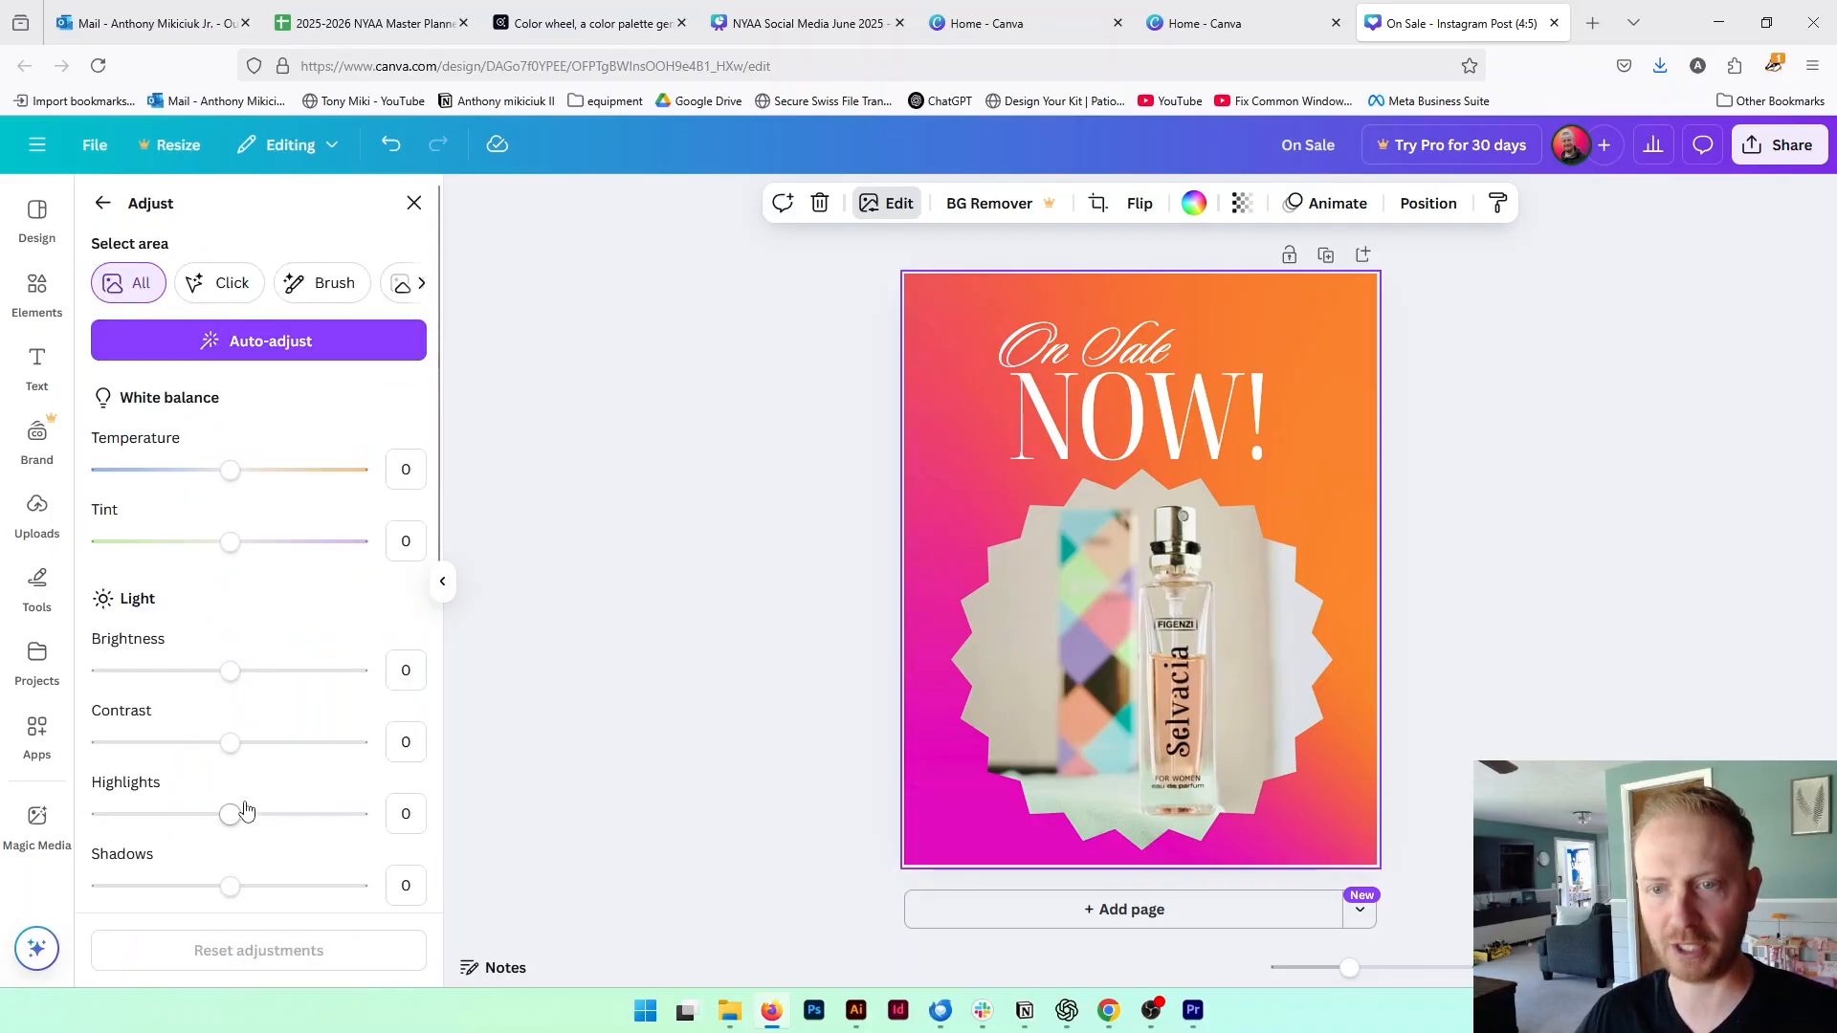
pyautogui.click(103, 206)
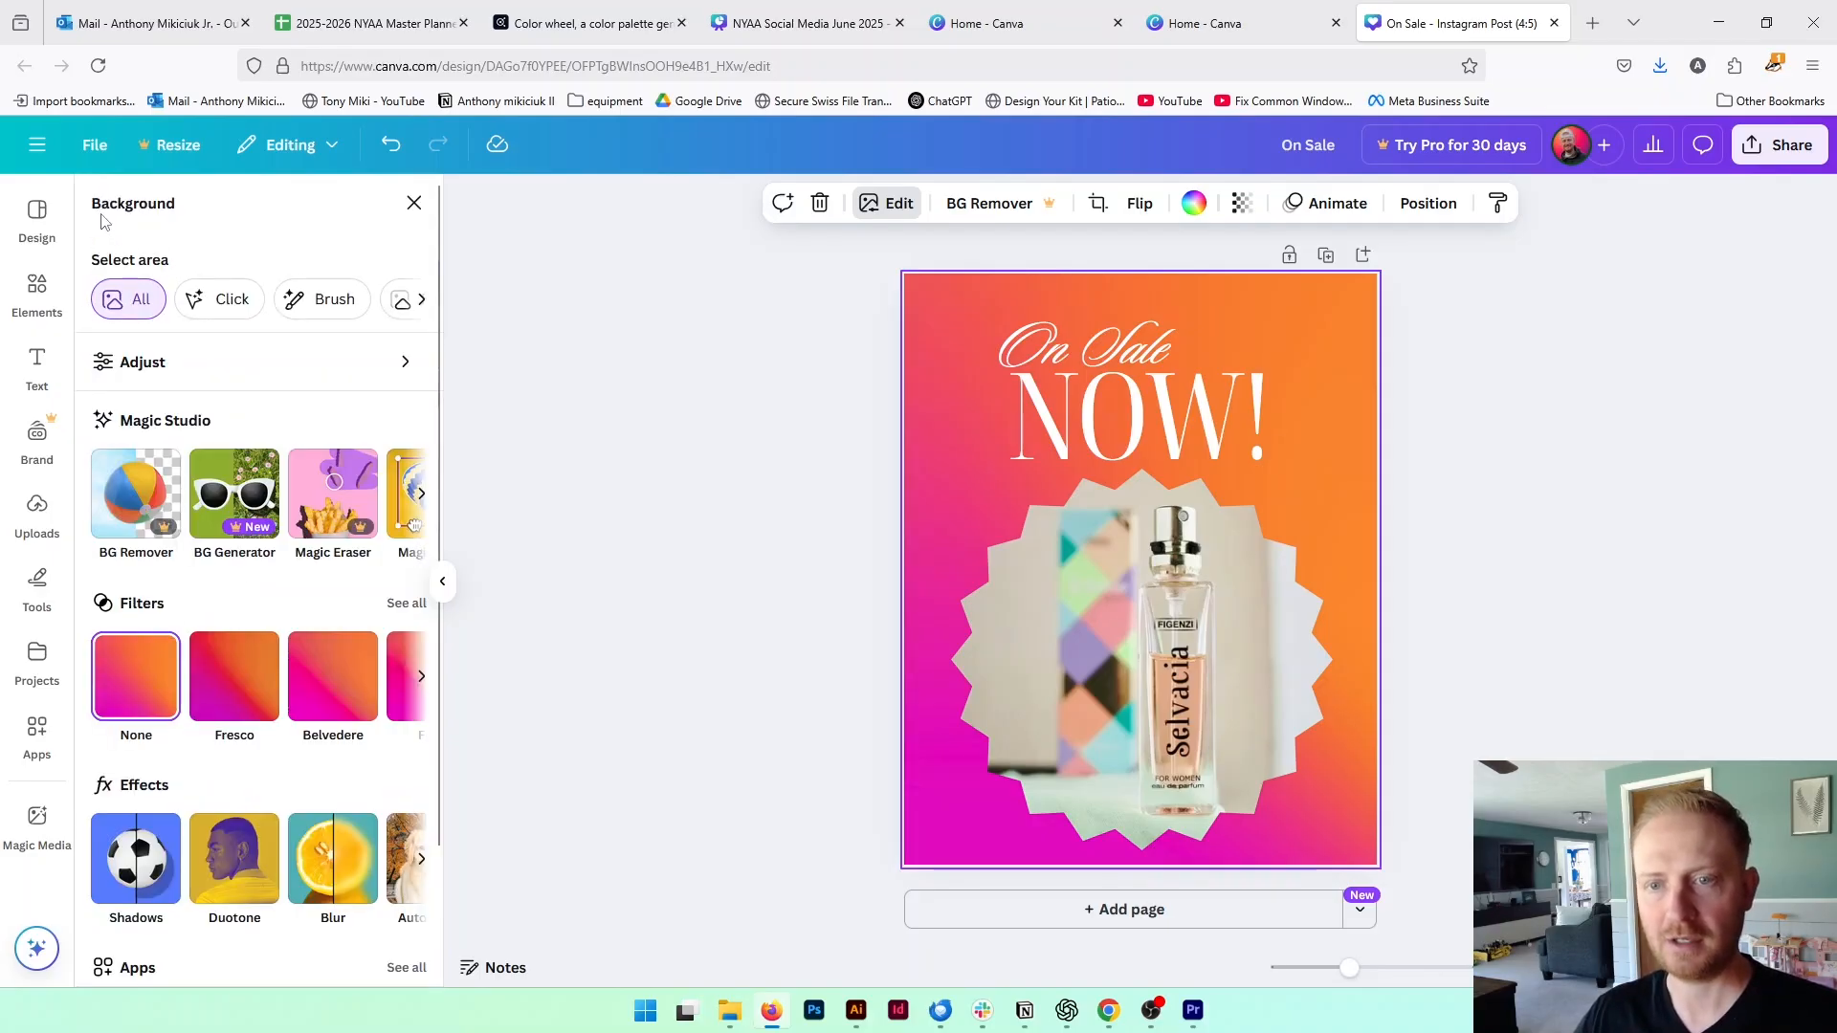
pyautogui.scroll(-3, 338, 762)
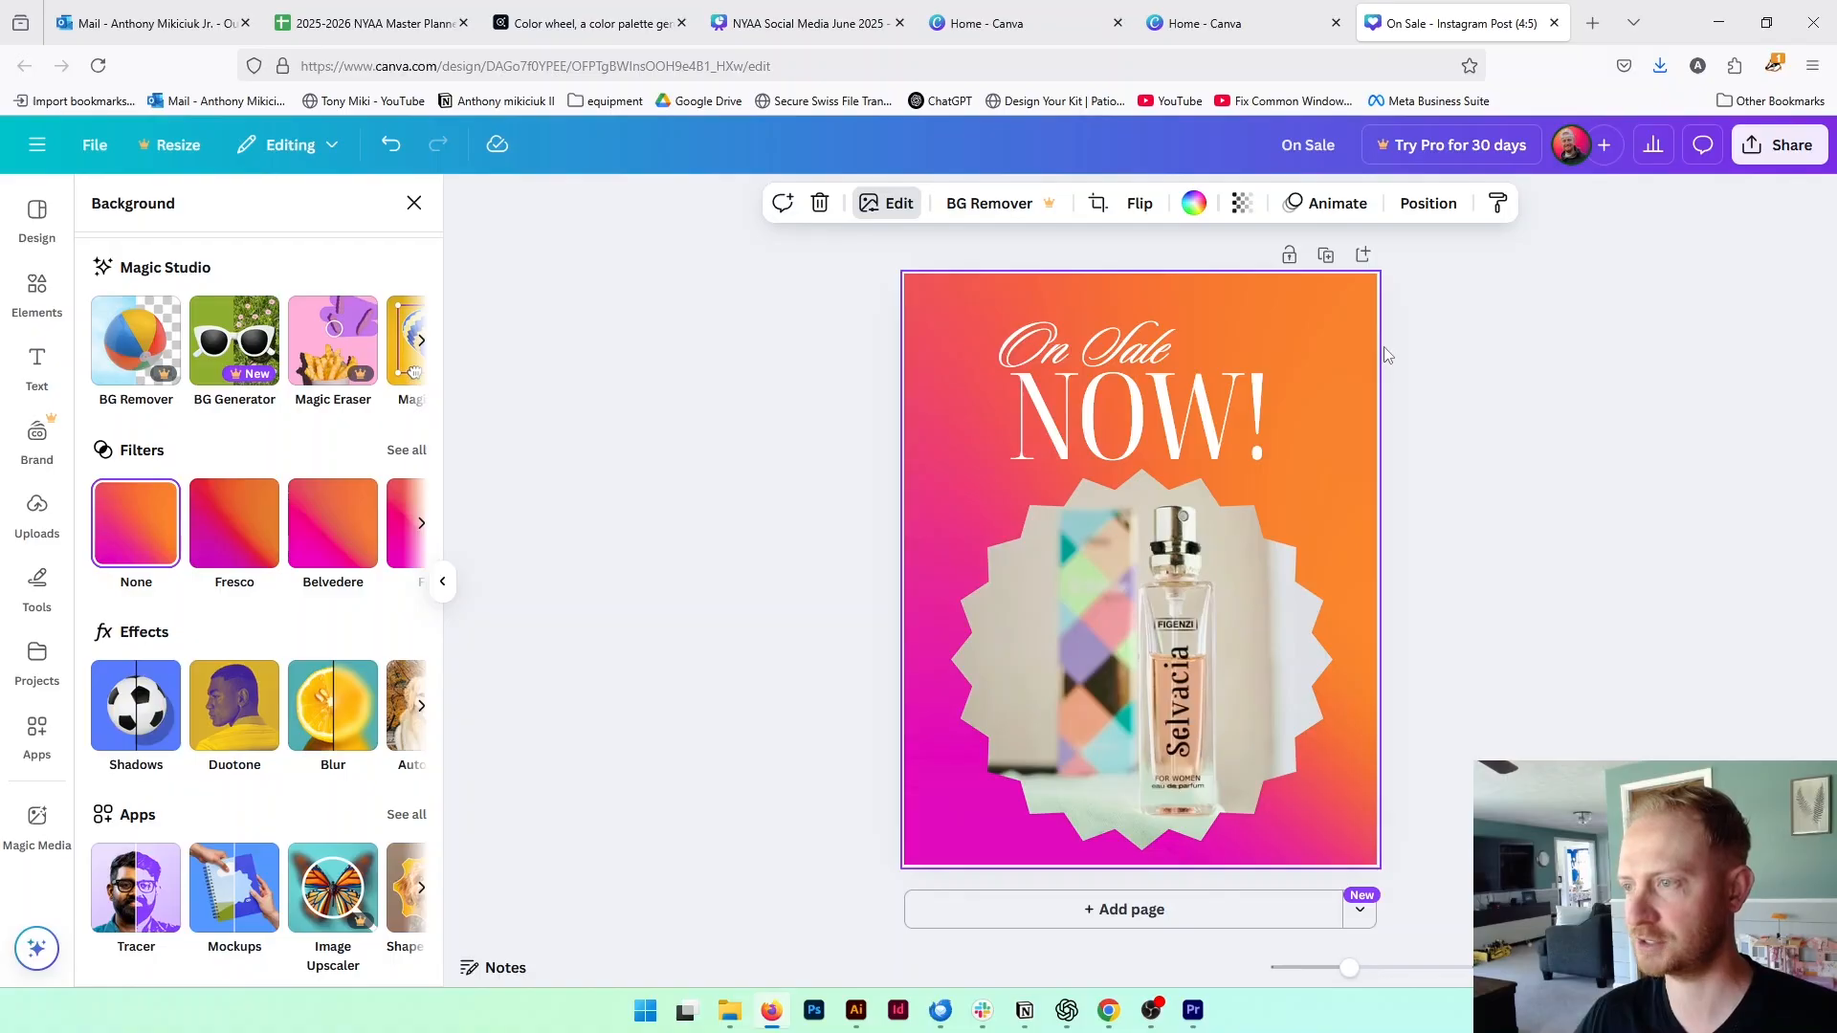
pyautogui.click(1588, 467)
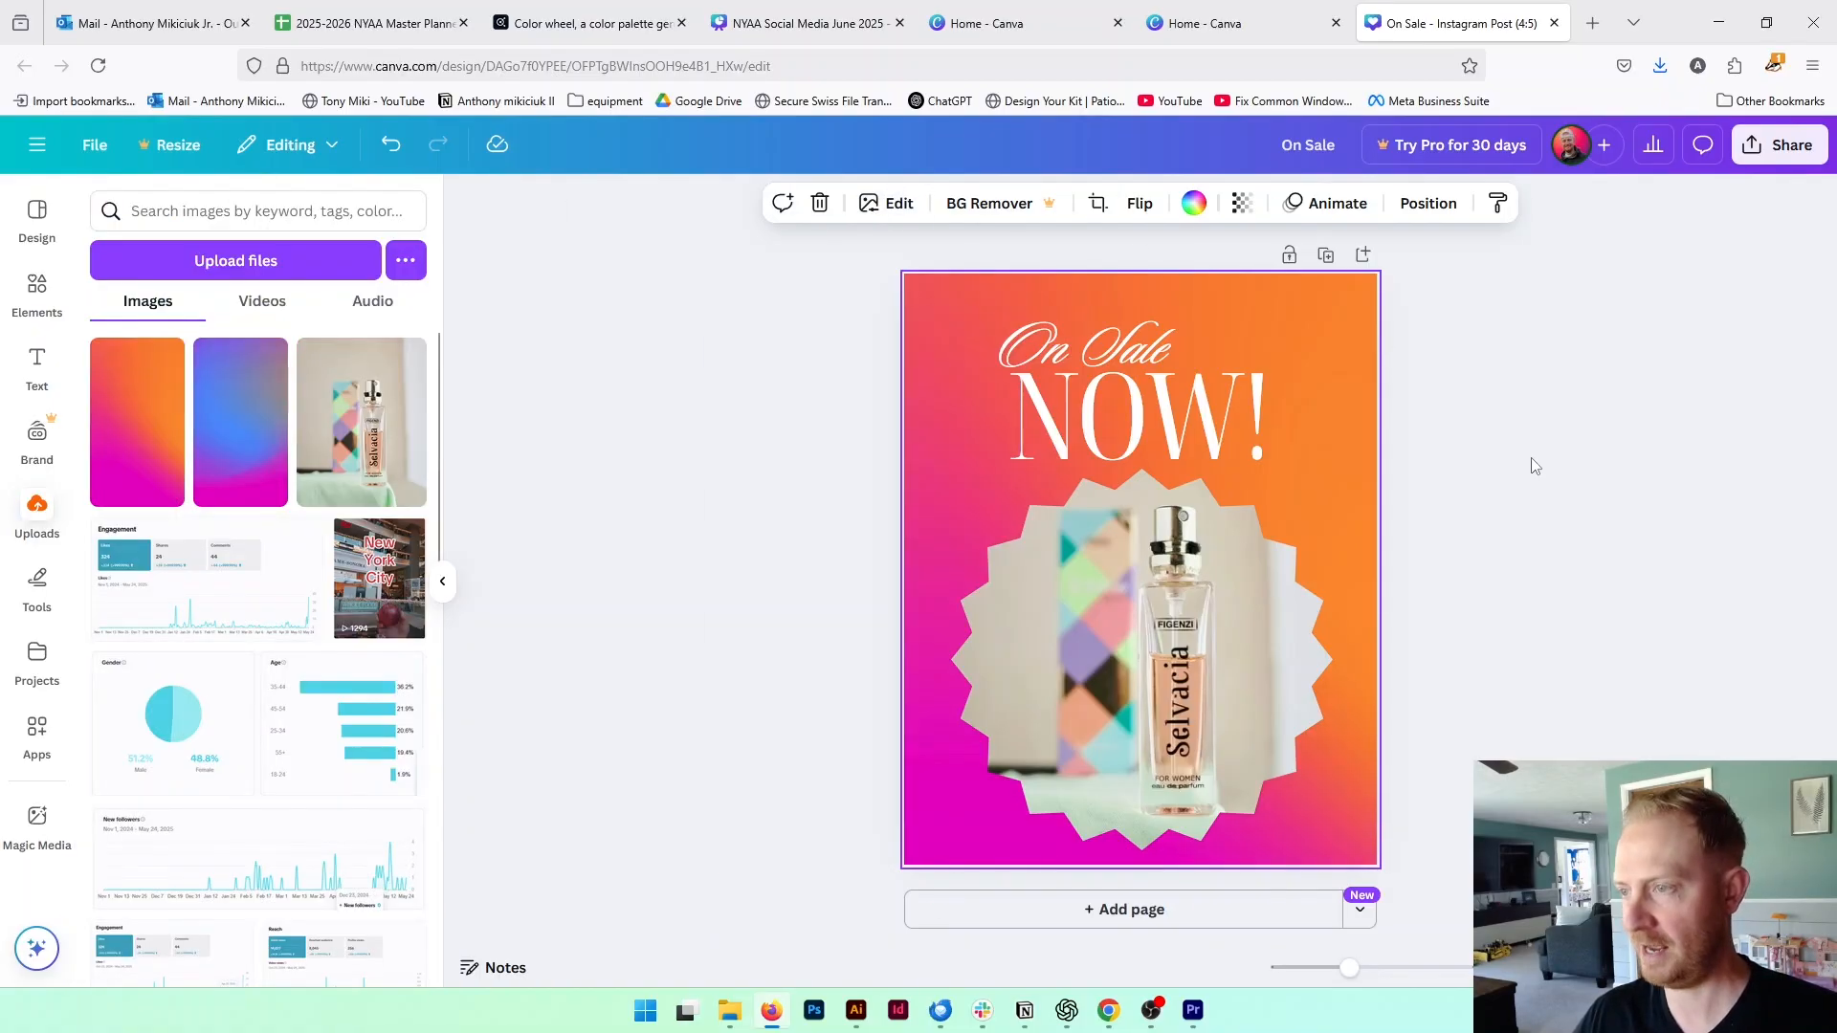
pyautogui.click(1688, 453)
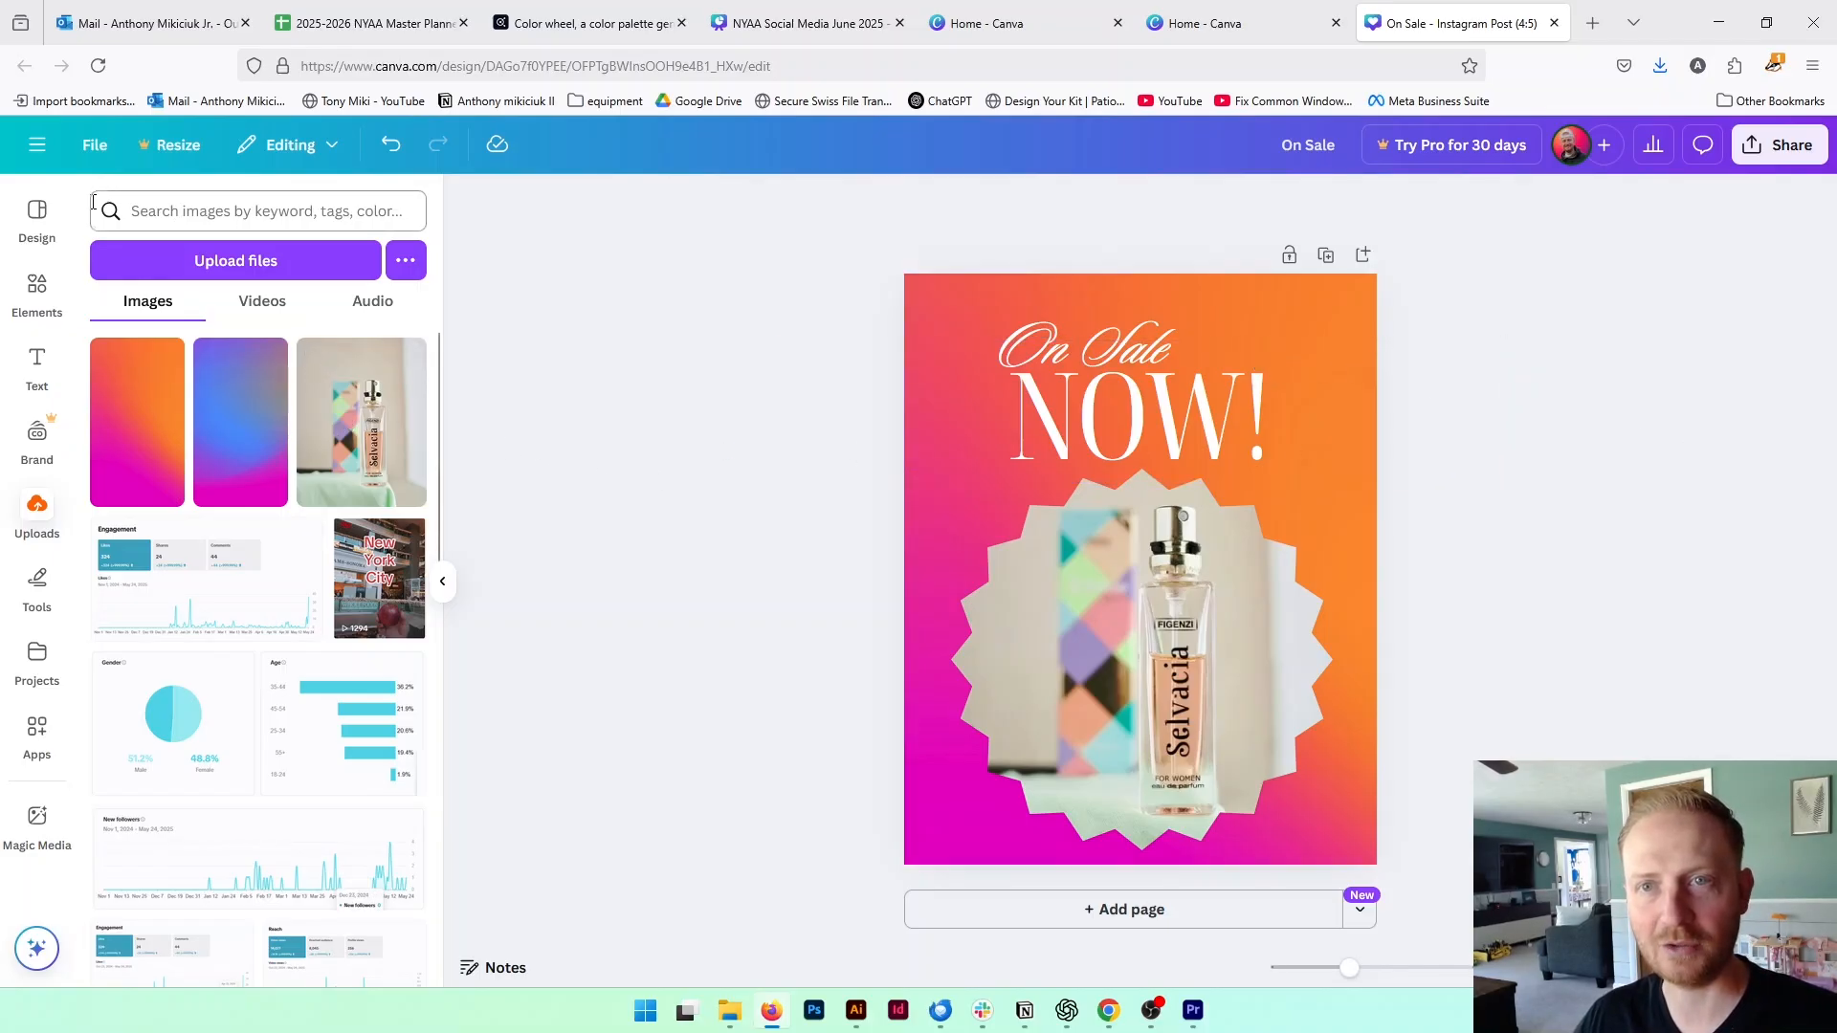
# Open the design's download settings, look through the file types and keep PNG as the format
pyautogui.click(100, 144)
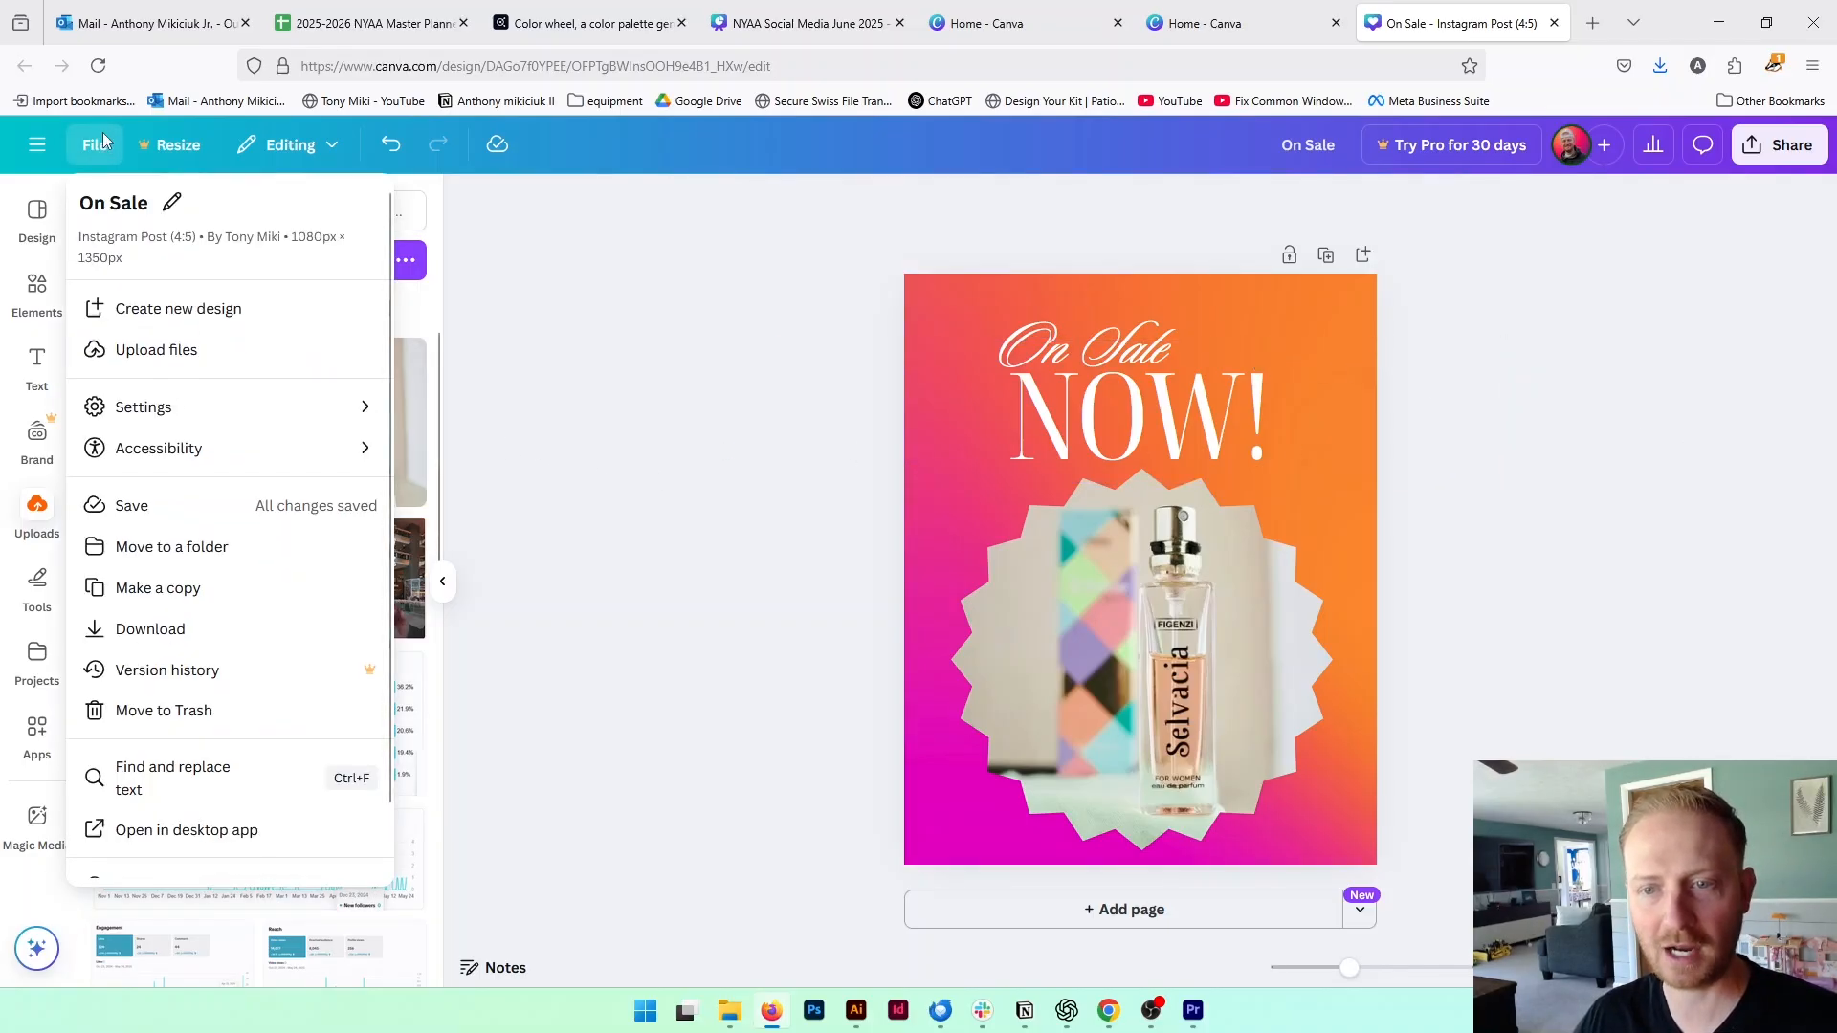
pyautogui.click(248, 628)
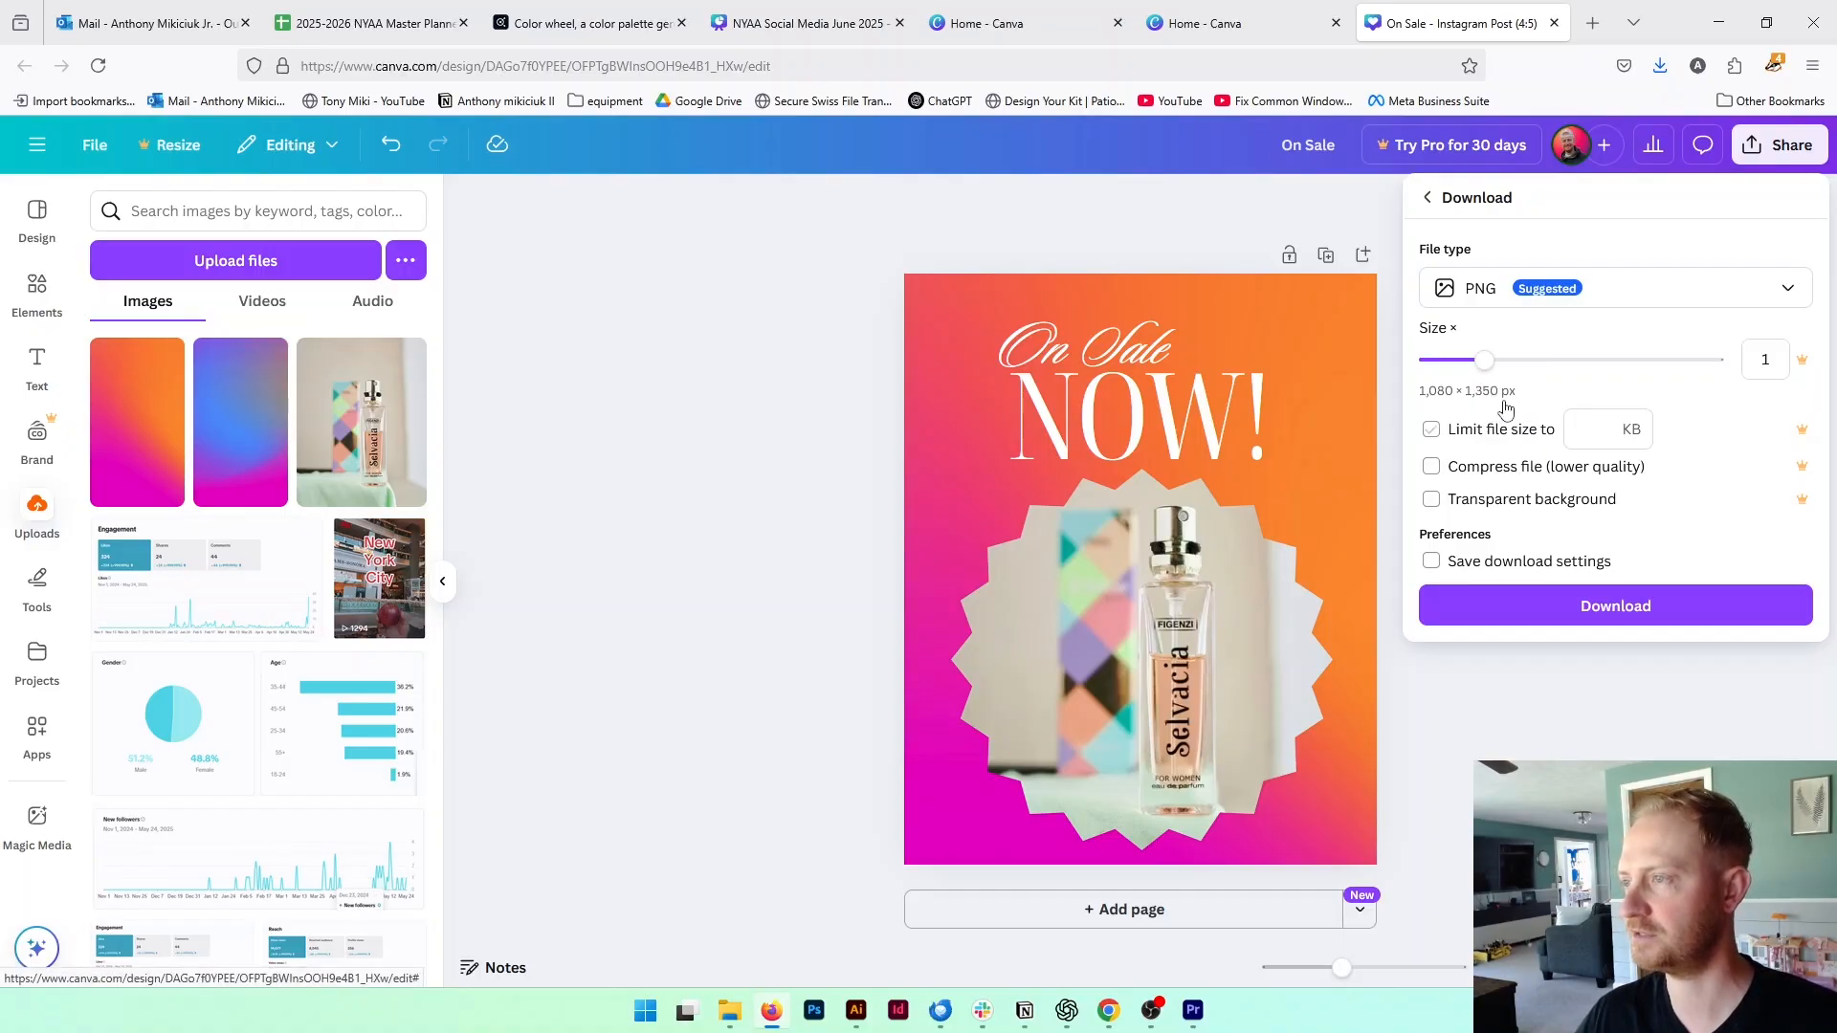
pyautogui.click(1603, 291)
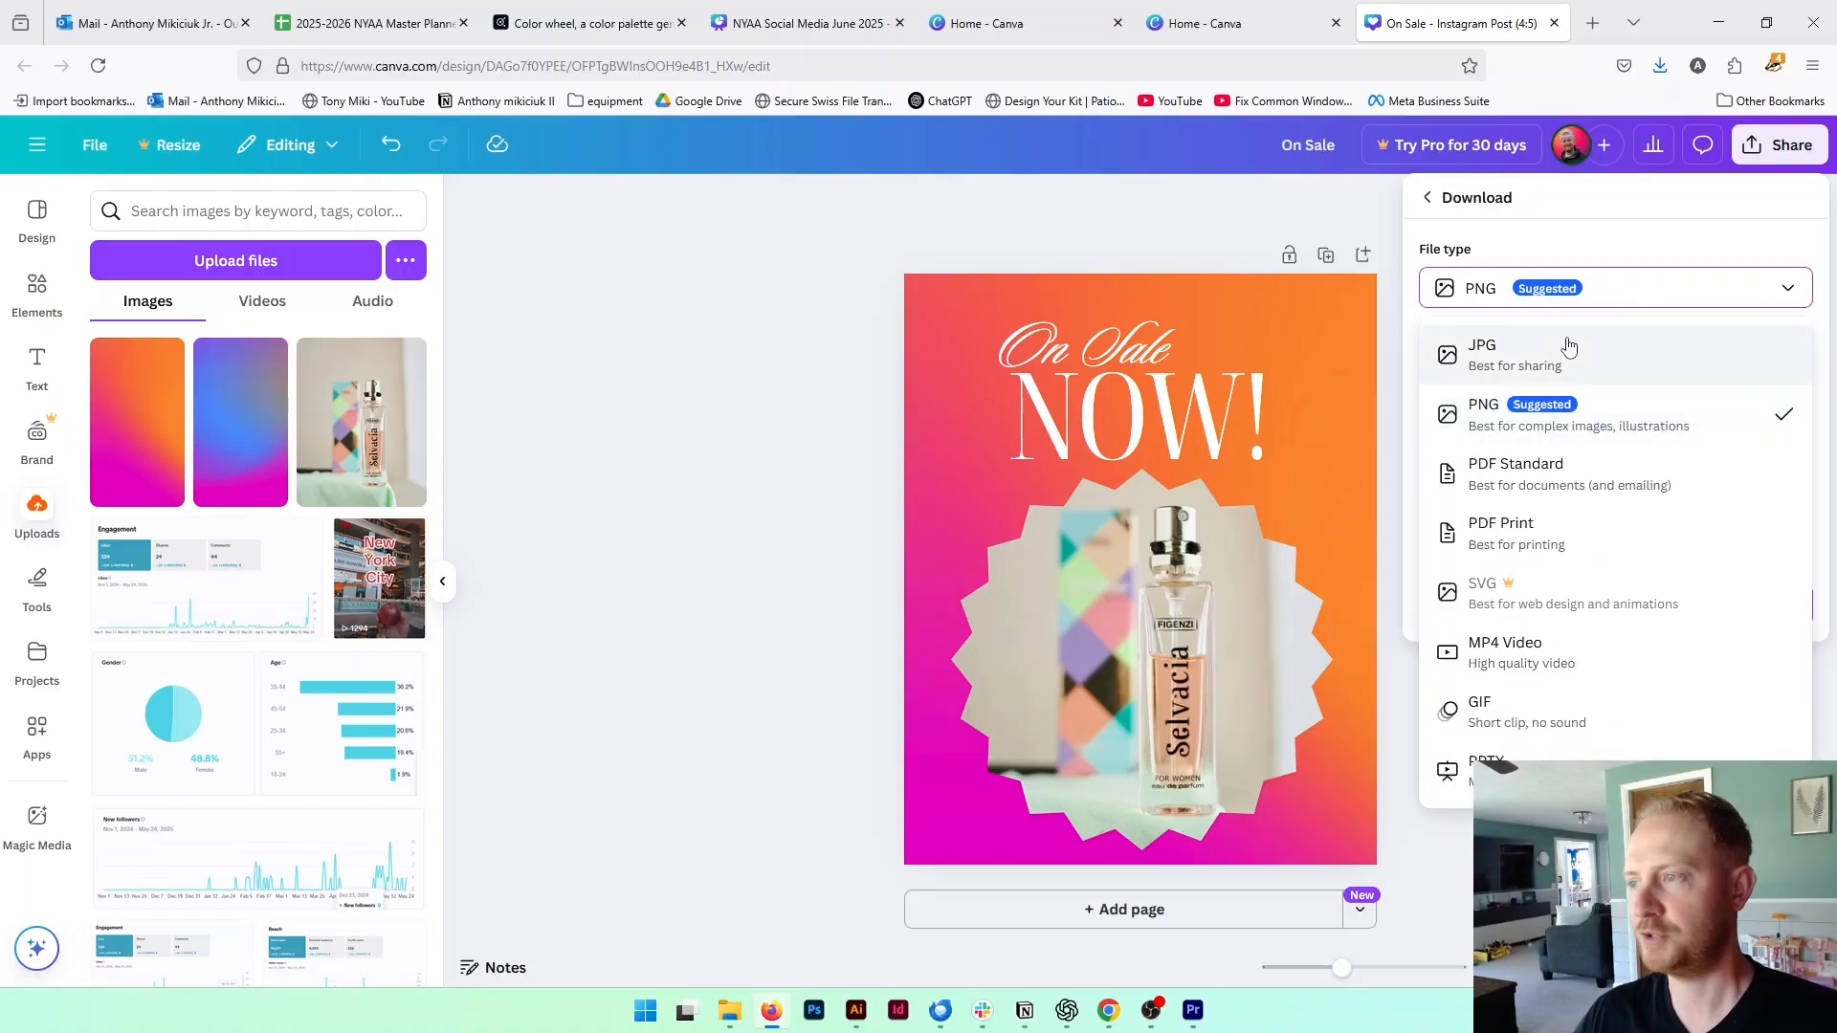
pyautogui.click(1582, 413)
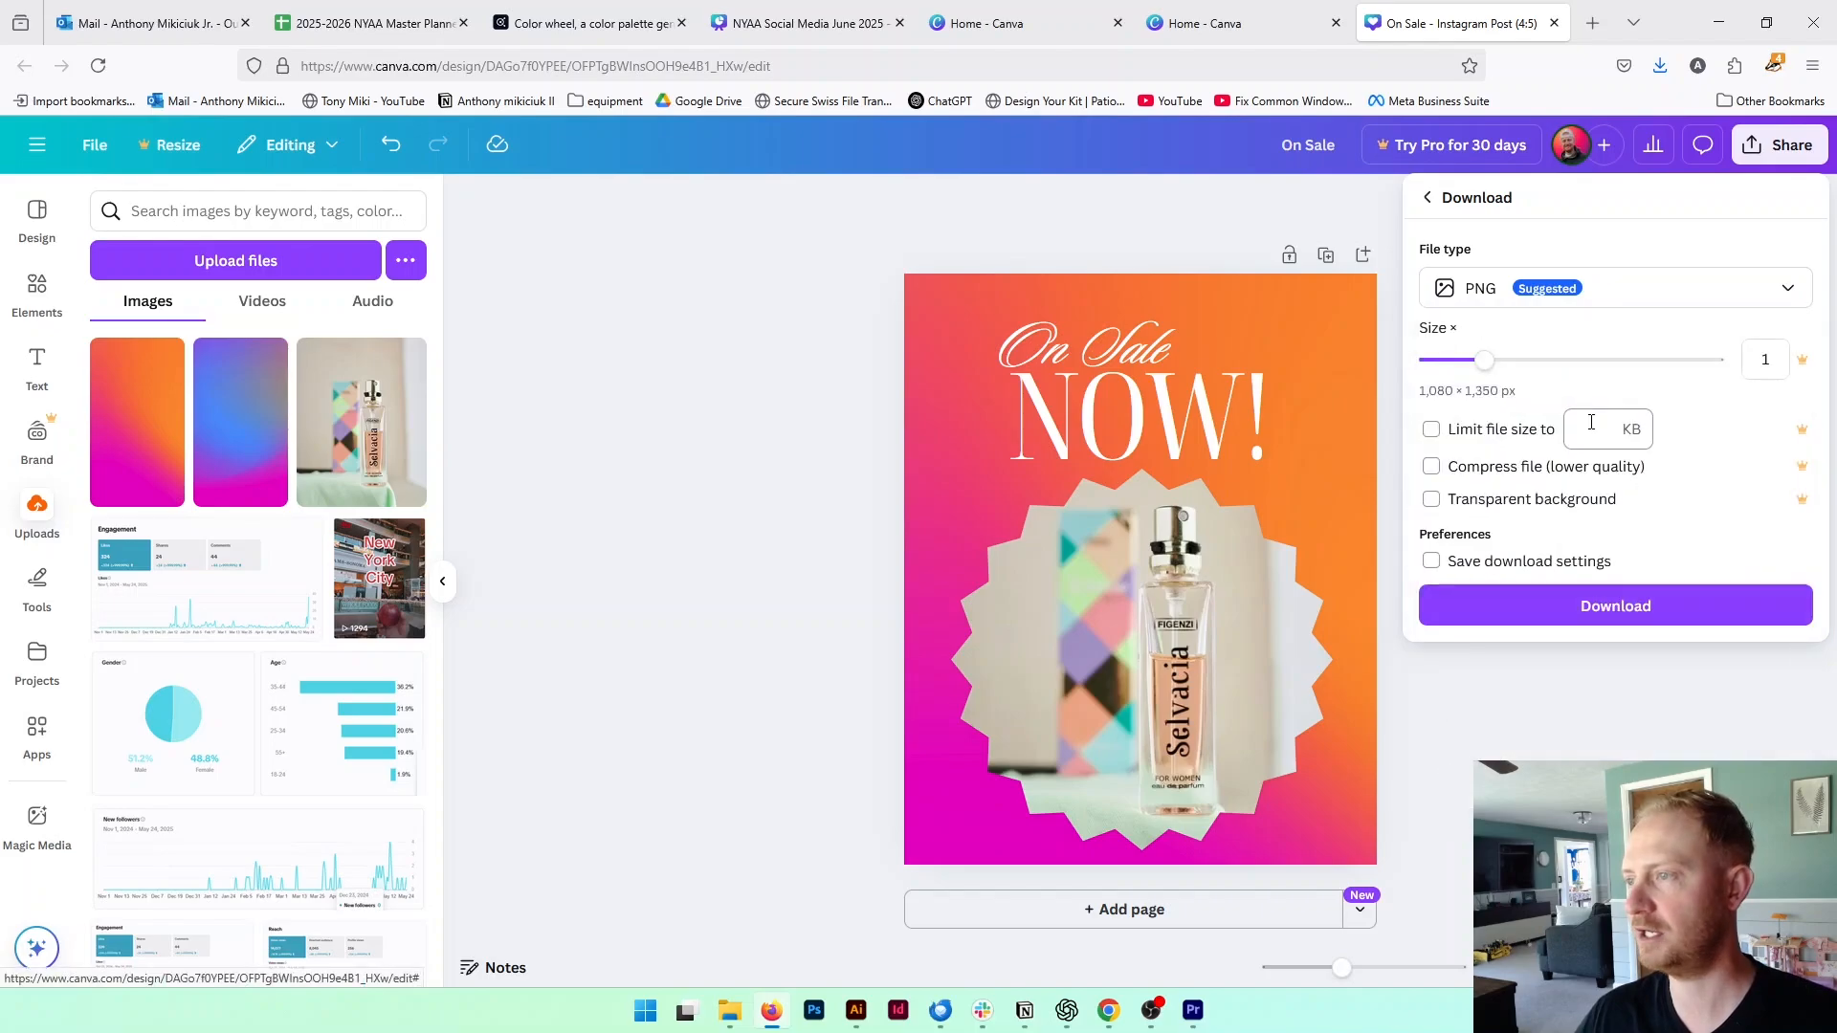
pyautogui.click(1604, 298)
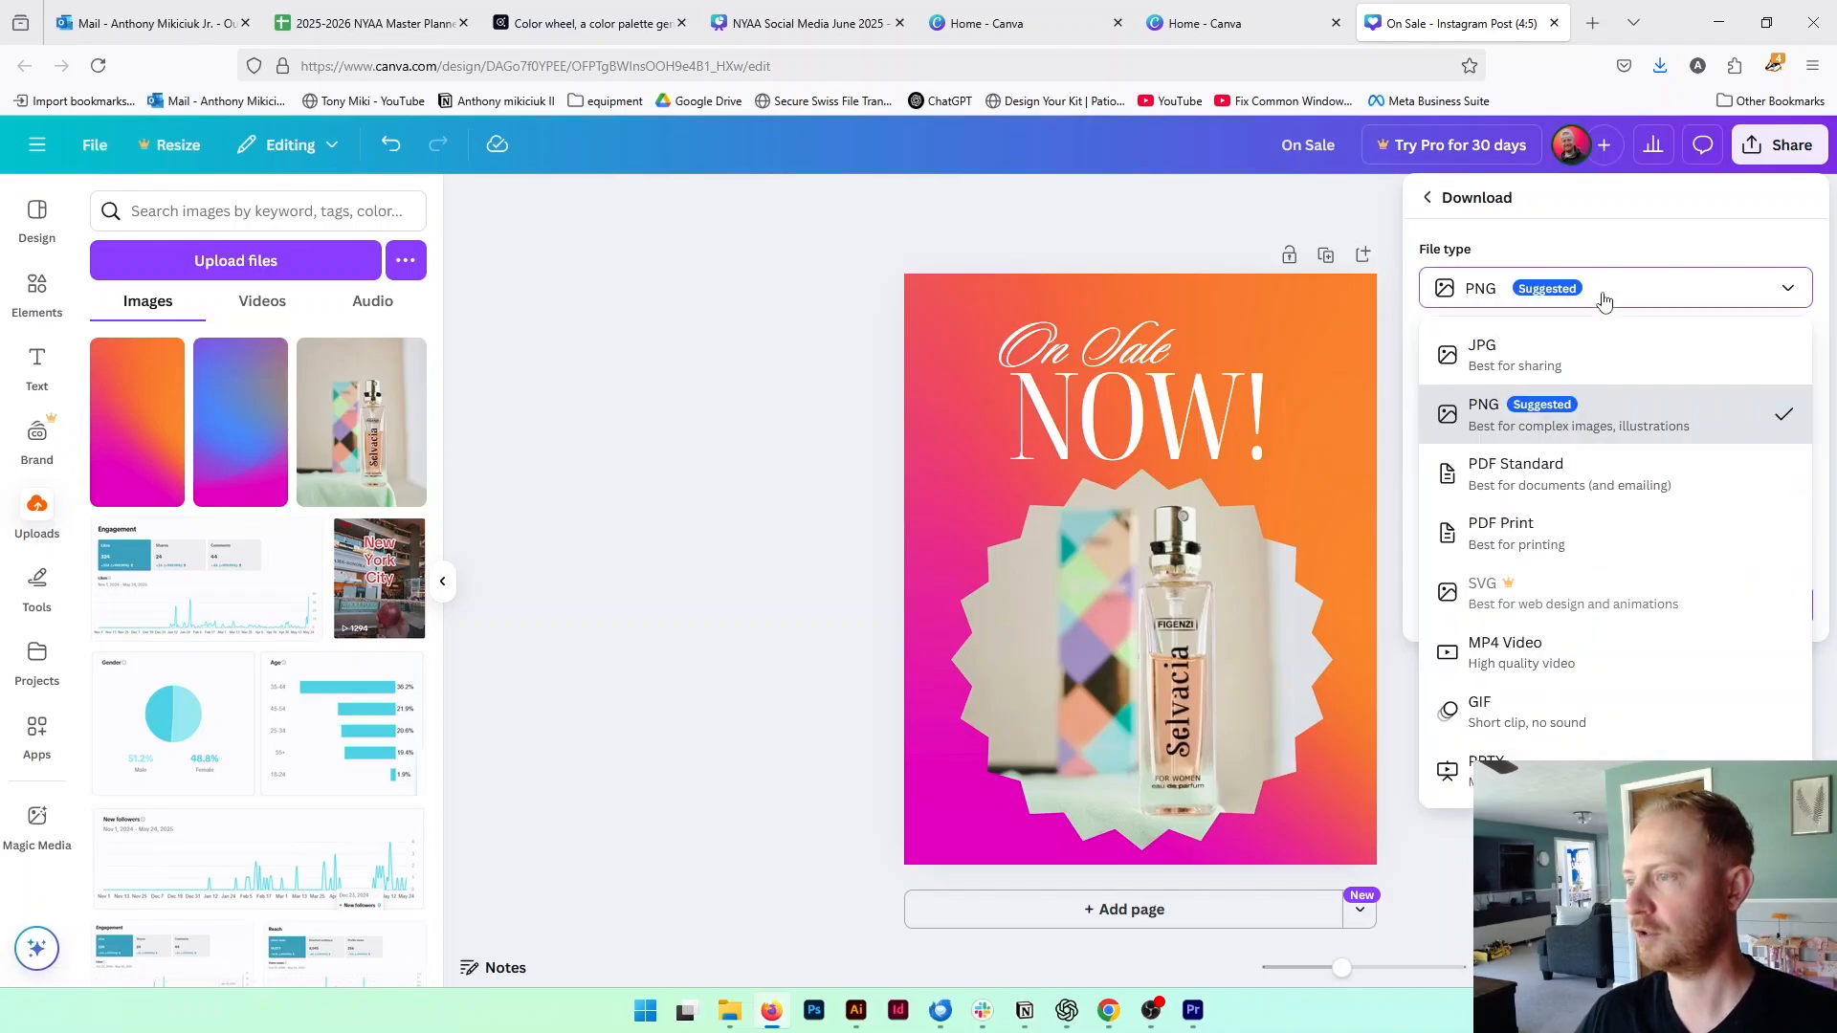
pyautogui.click(1632, 413)
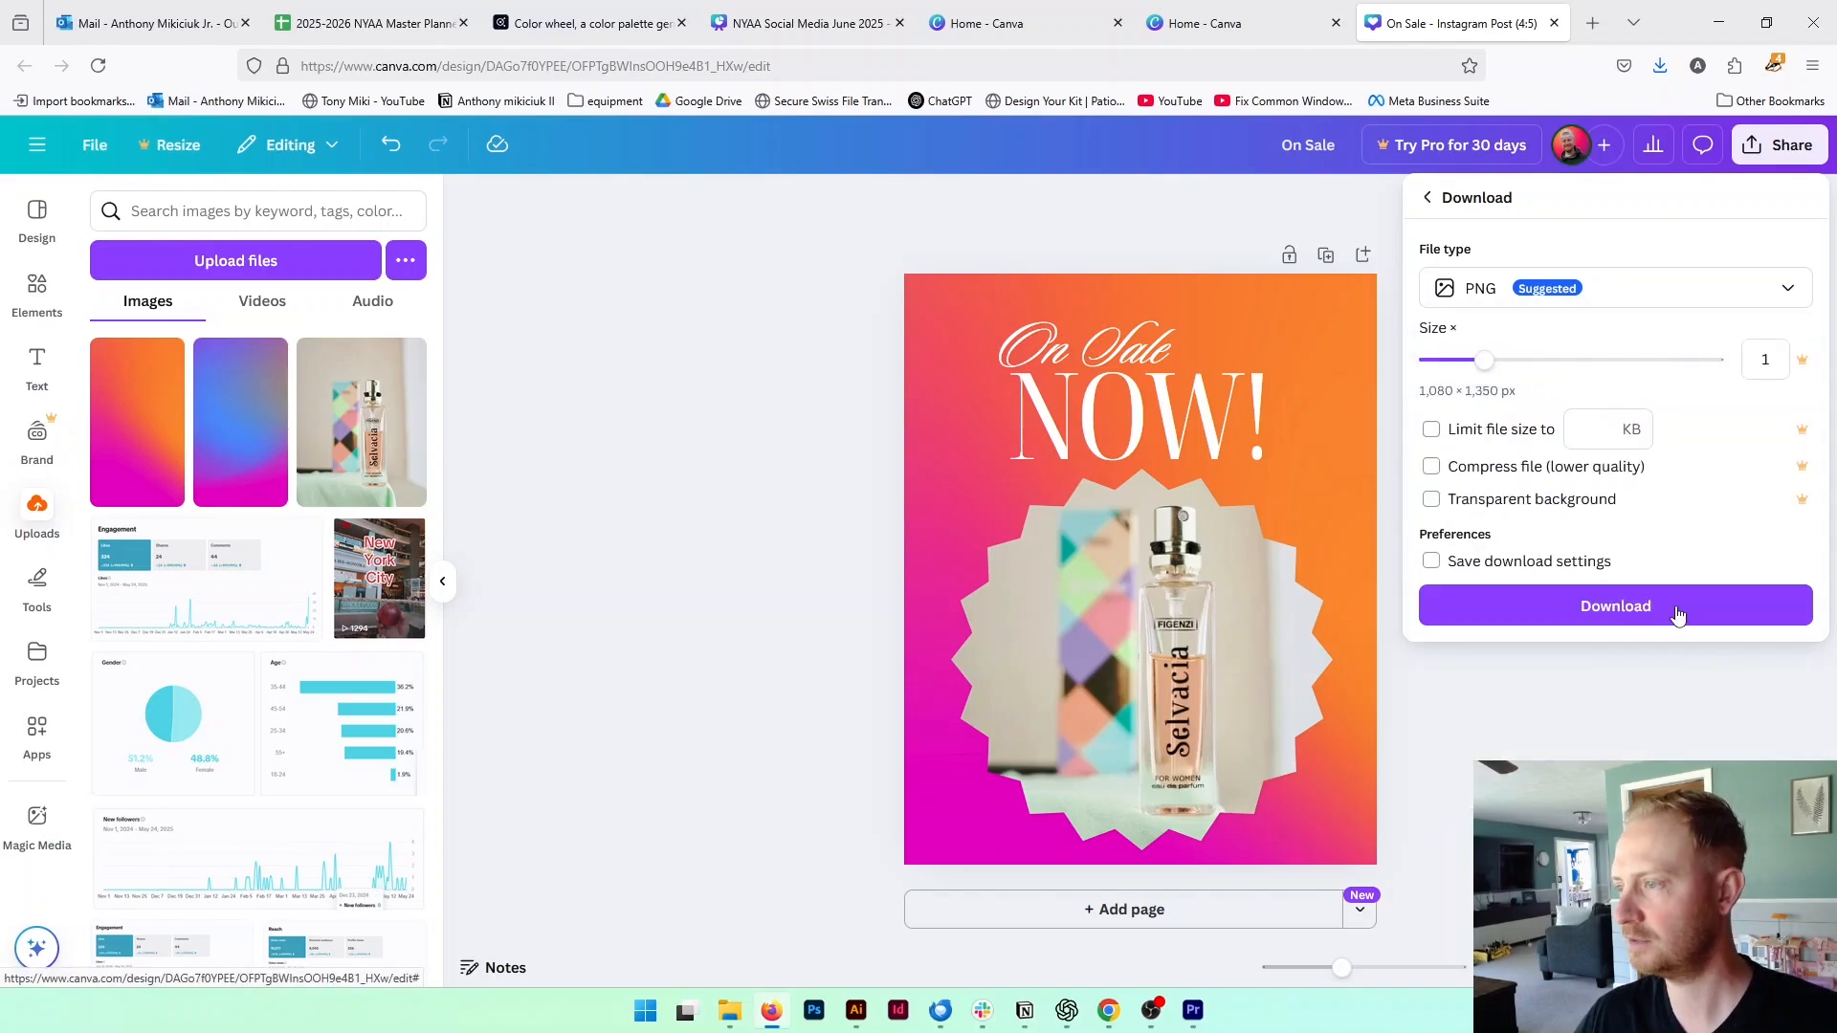
# Download the design and save it to the Desktop as a PNG image named "On Sale"
pyautogui.click(1621, 610)
pyautogui.rightClick(1645, 603)
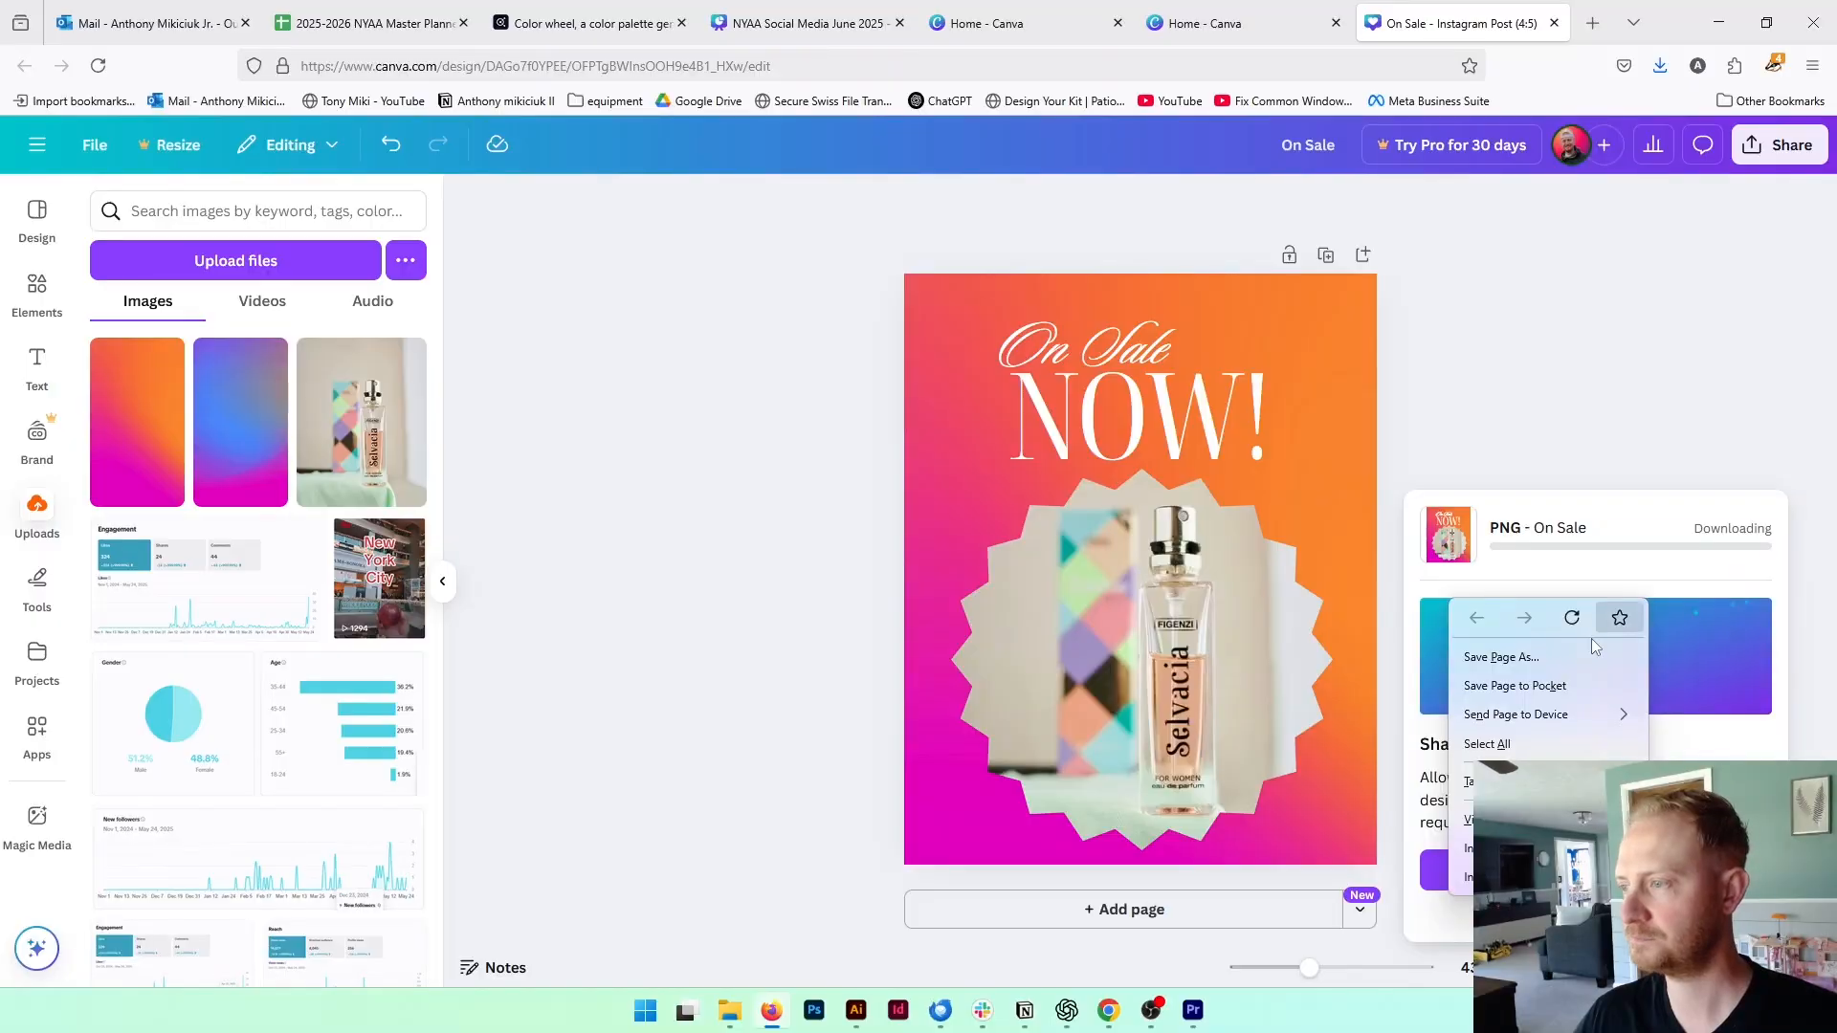
pyautogui.press('Escape')
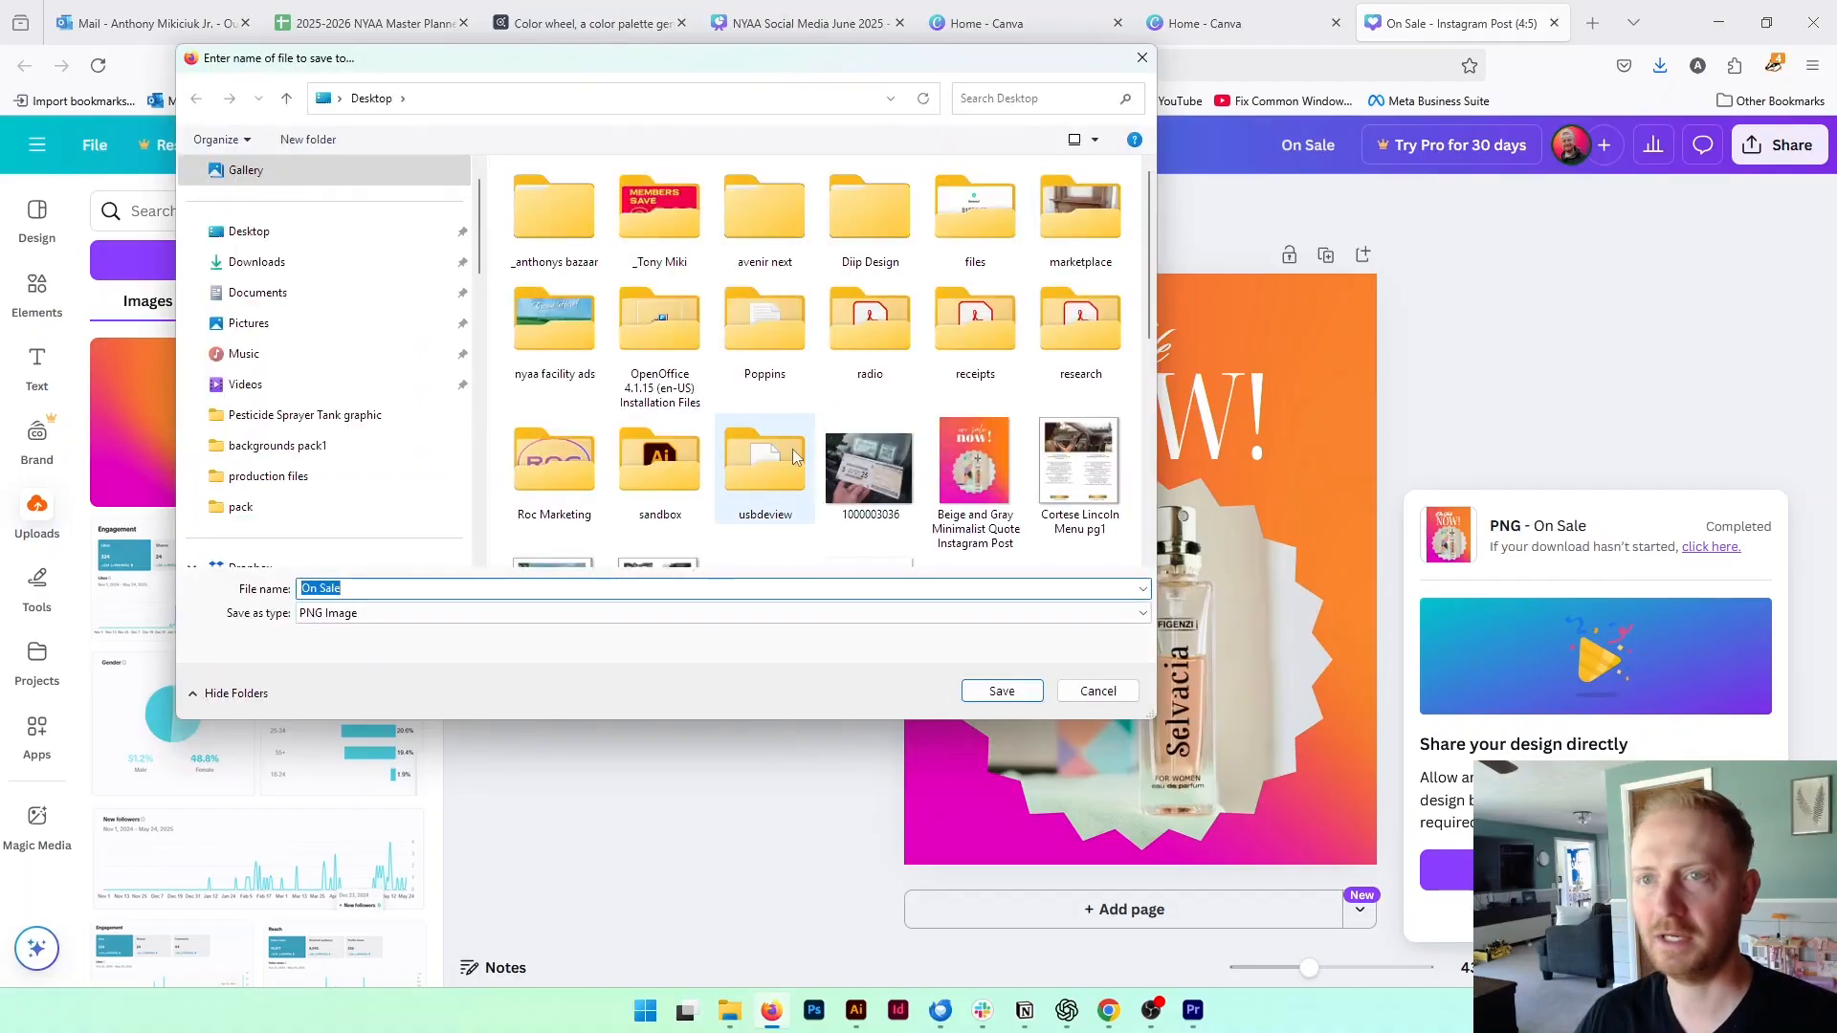
pyautogui.click(1000, 690)
pyautogui.click(964, 504)
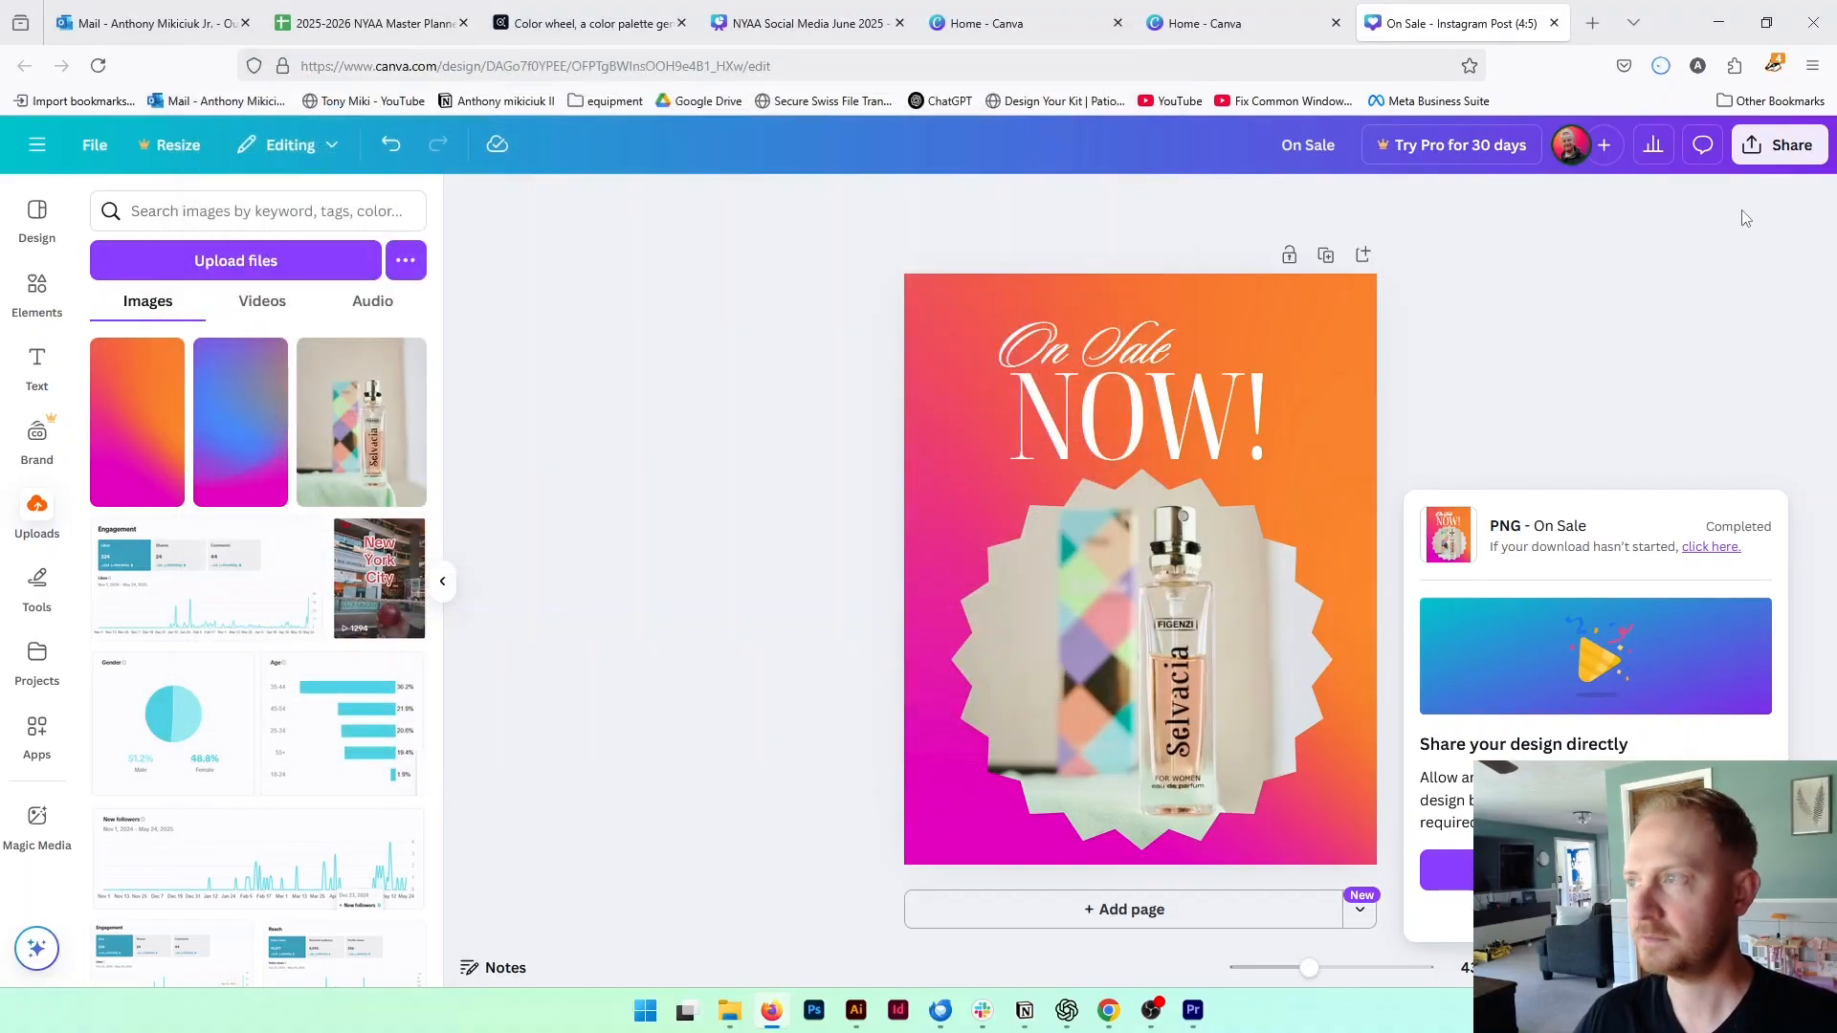
# Switch to the Windows desktop, move the folder window off the icons and view the exported On Sale image in a maximized photo viewer
pyautogui.click(1739, 16)
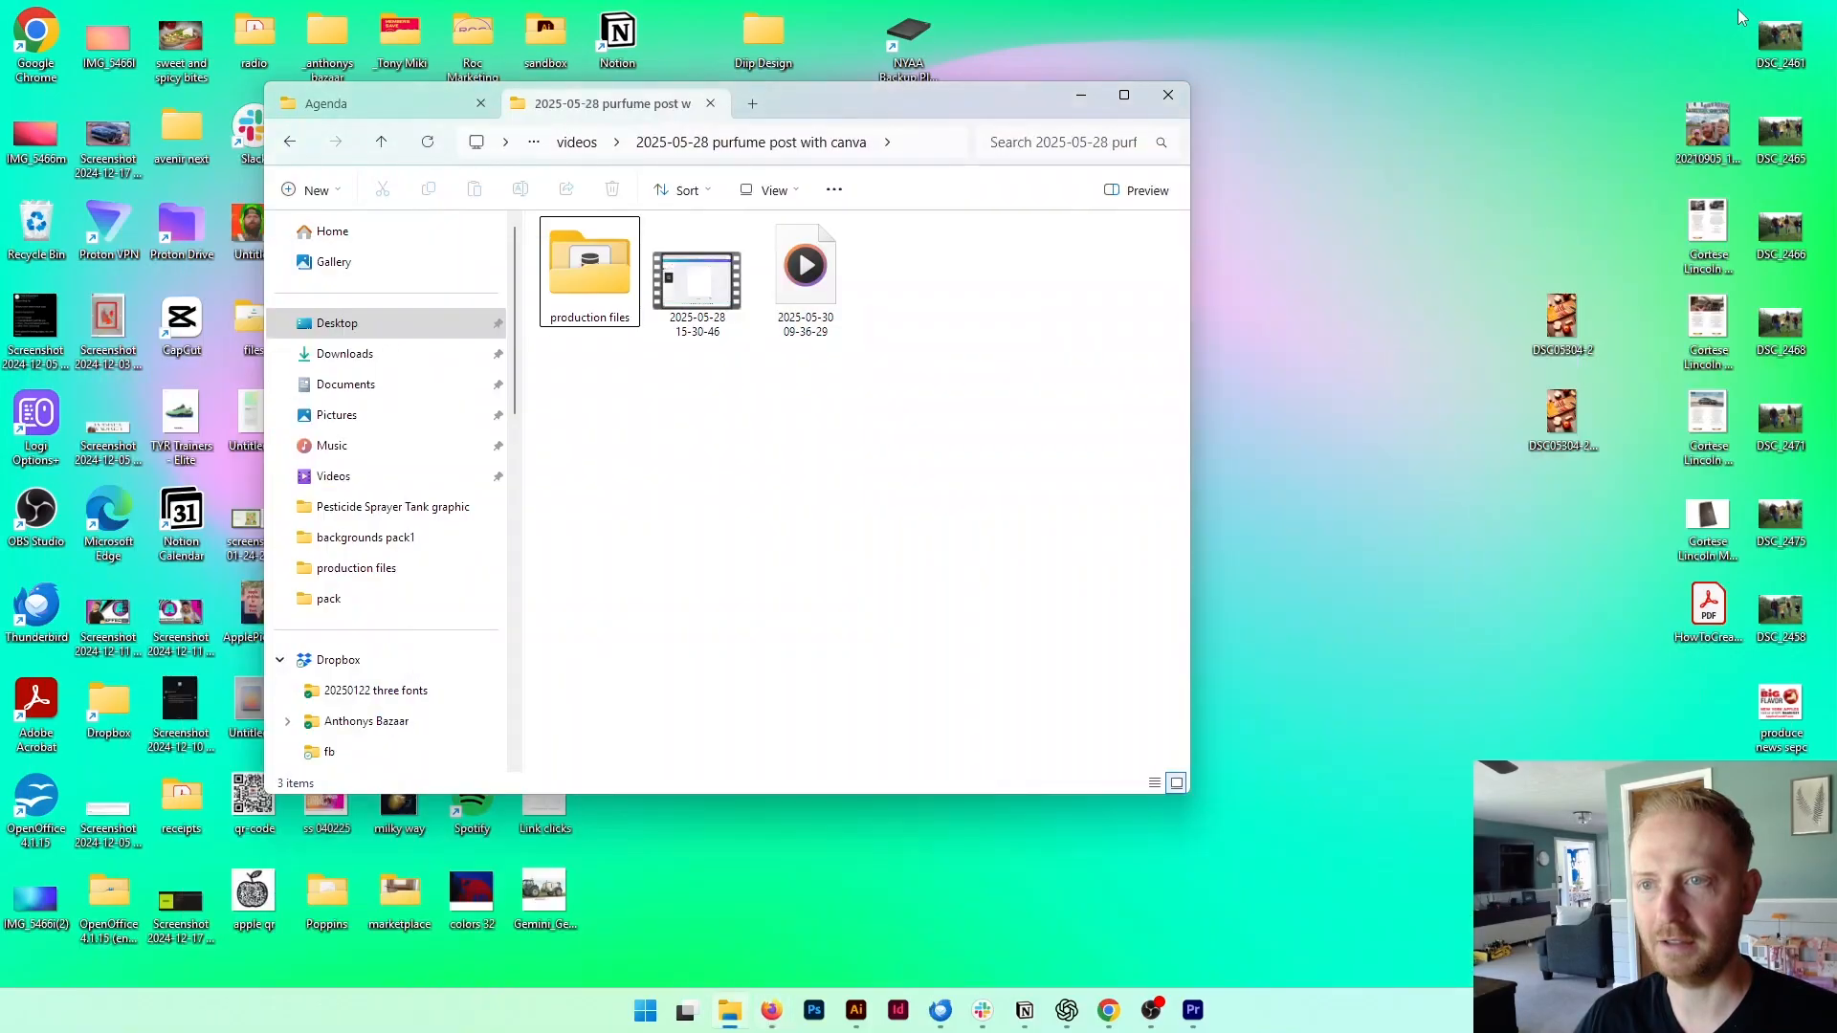
pyautogui.moveTo(909, 105); pyautogui.dragTo(1462, 101)
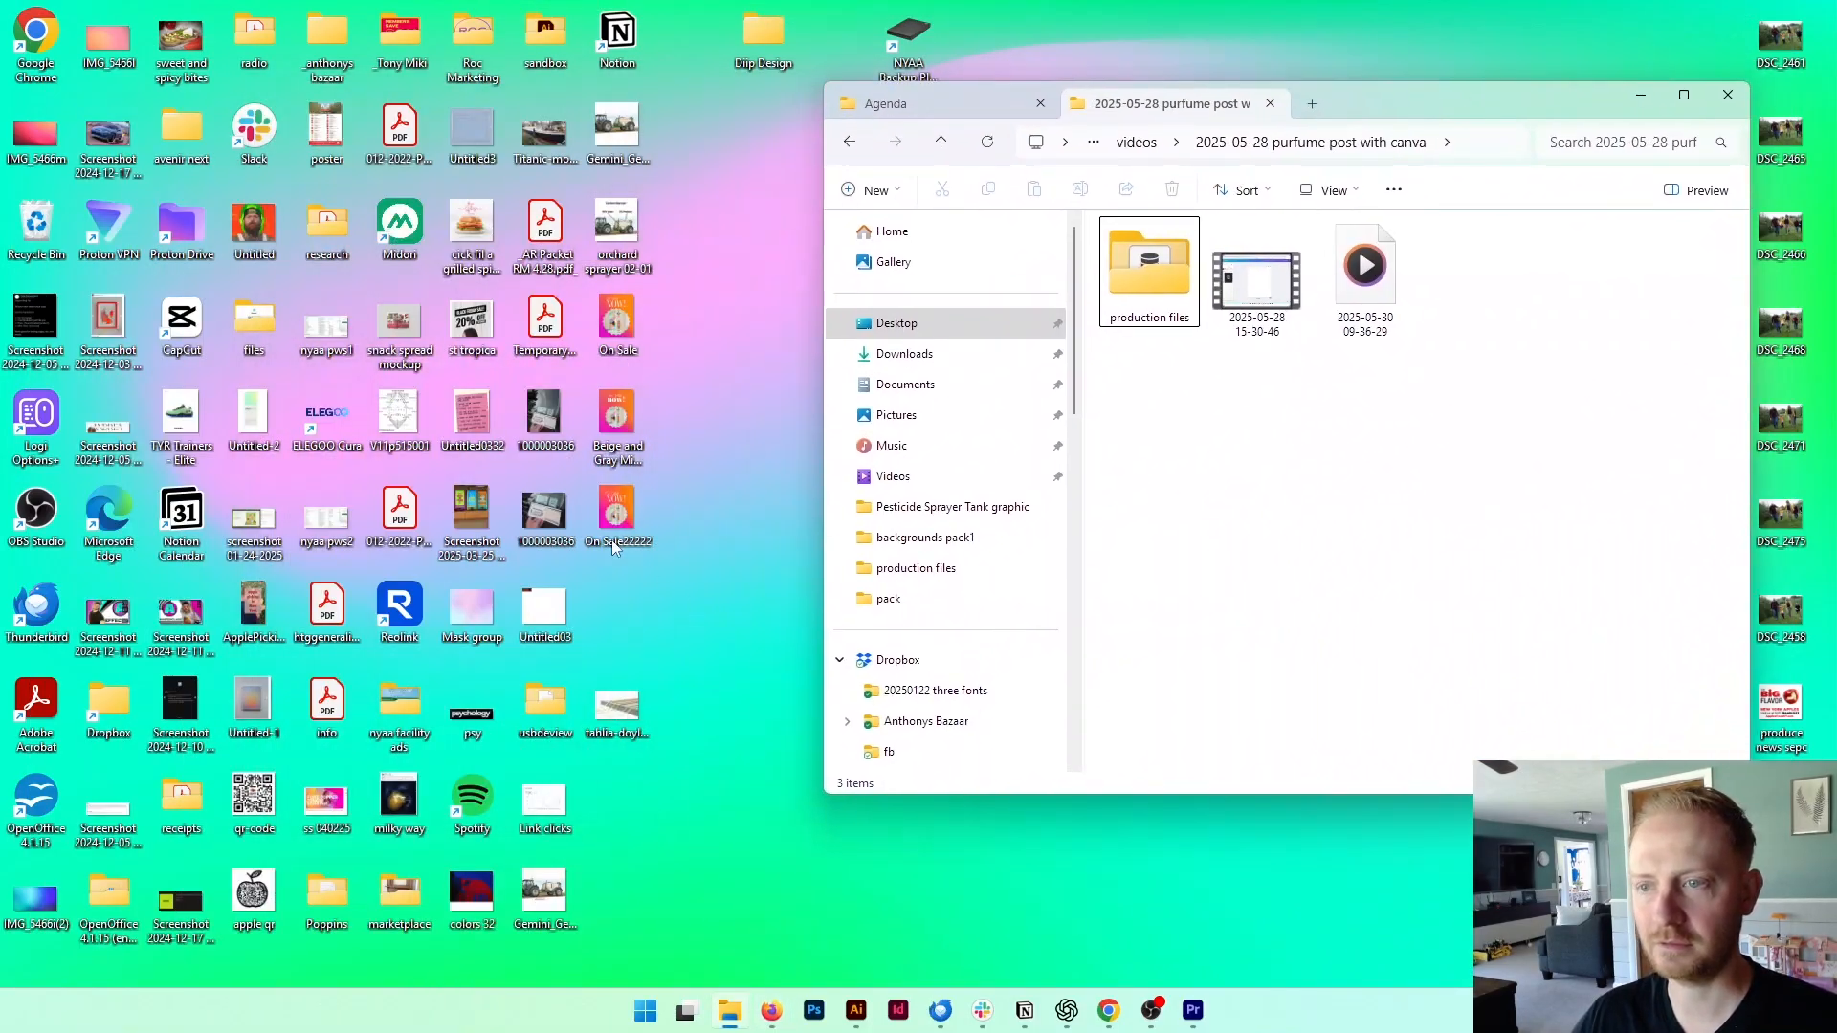
pyautogui.doubleClick(615, 327)
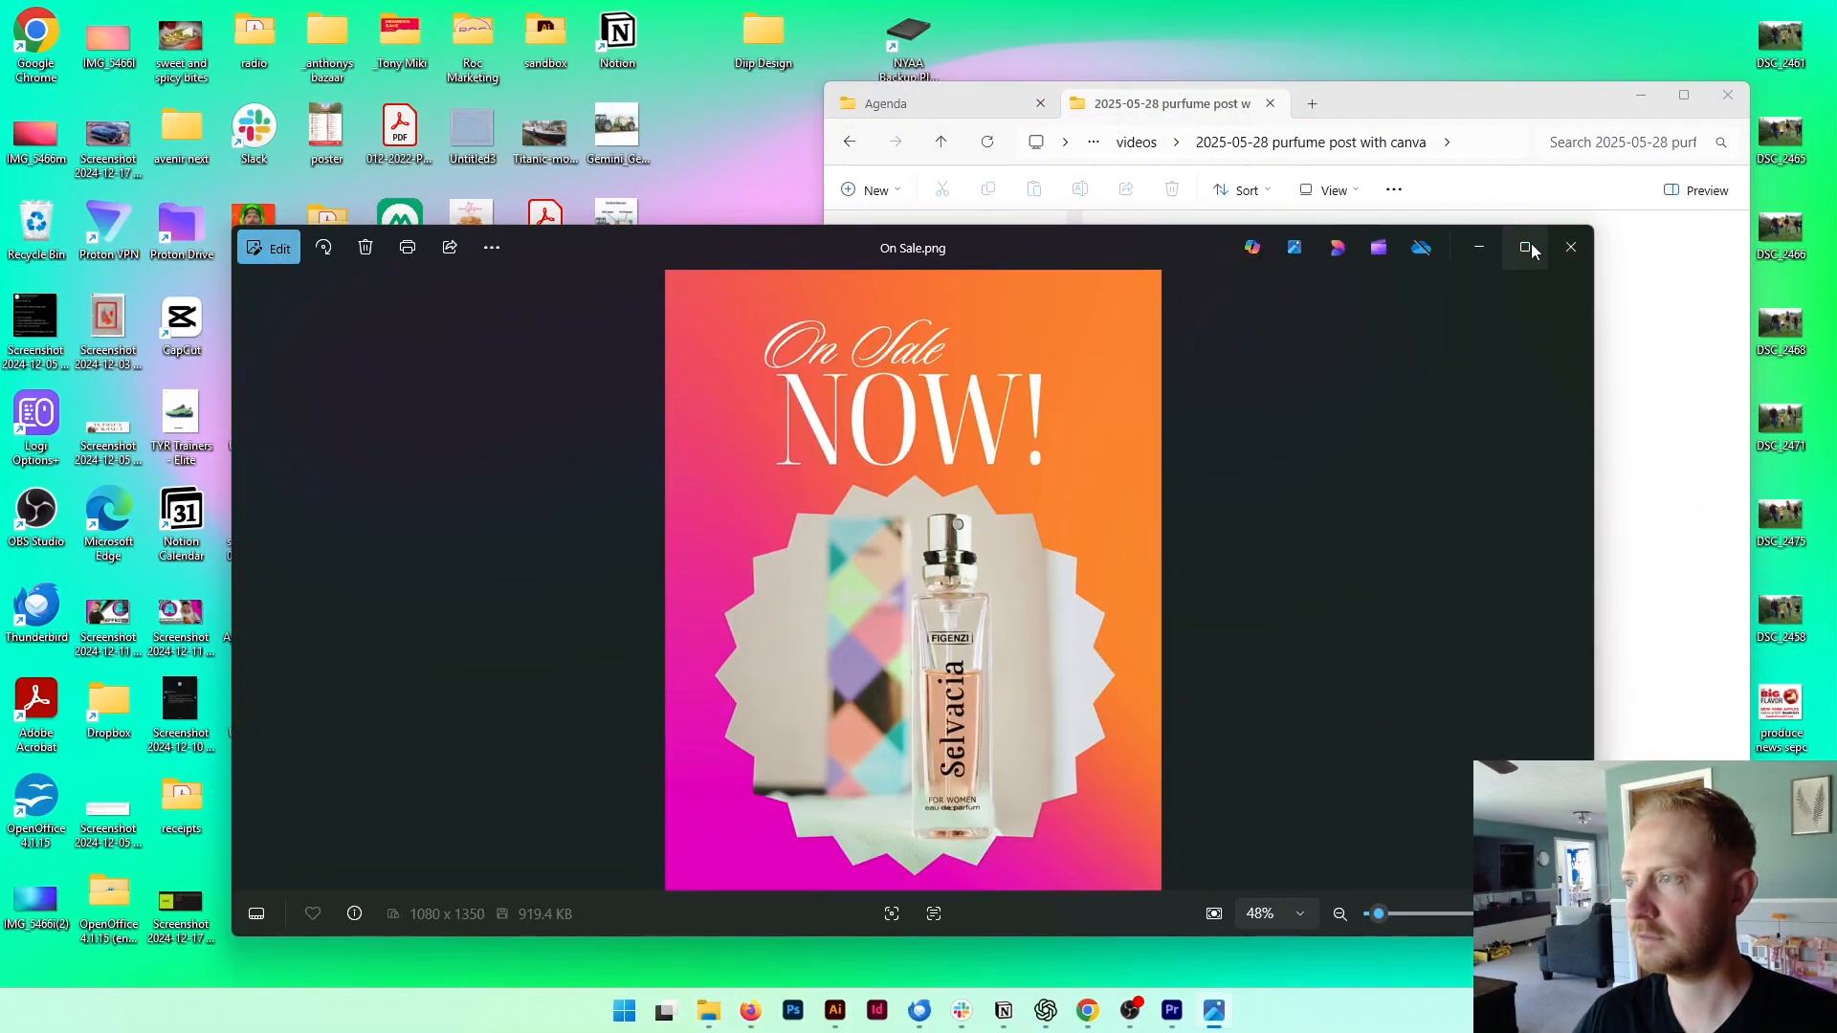
pyautogui.click(1531, 244)
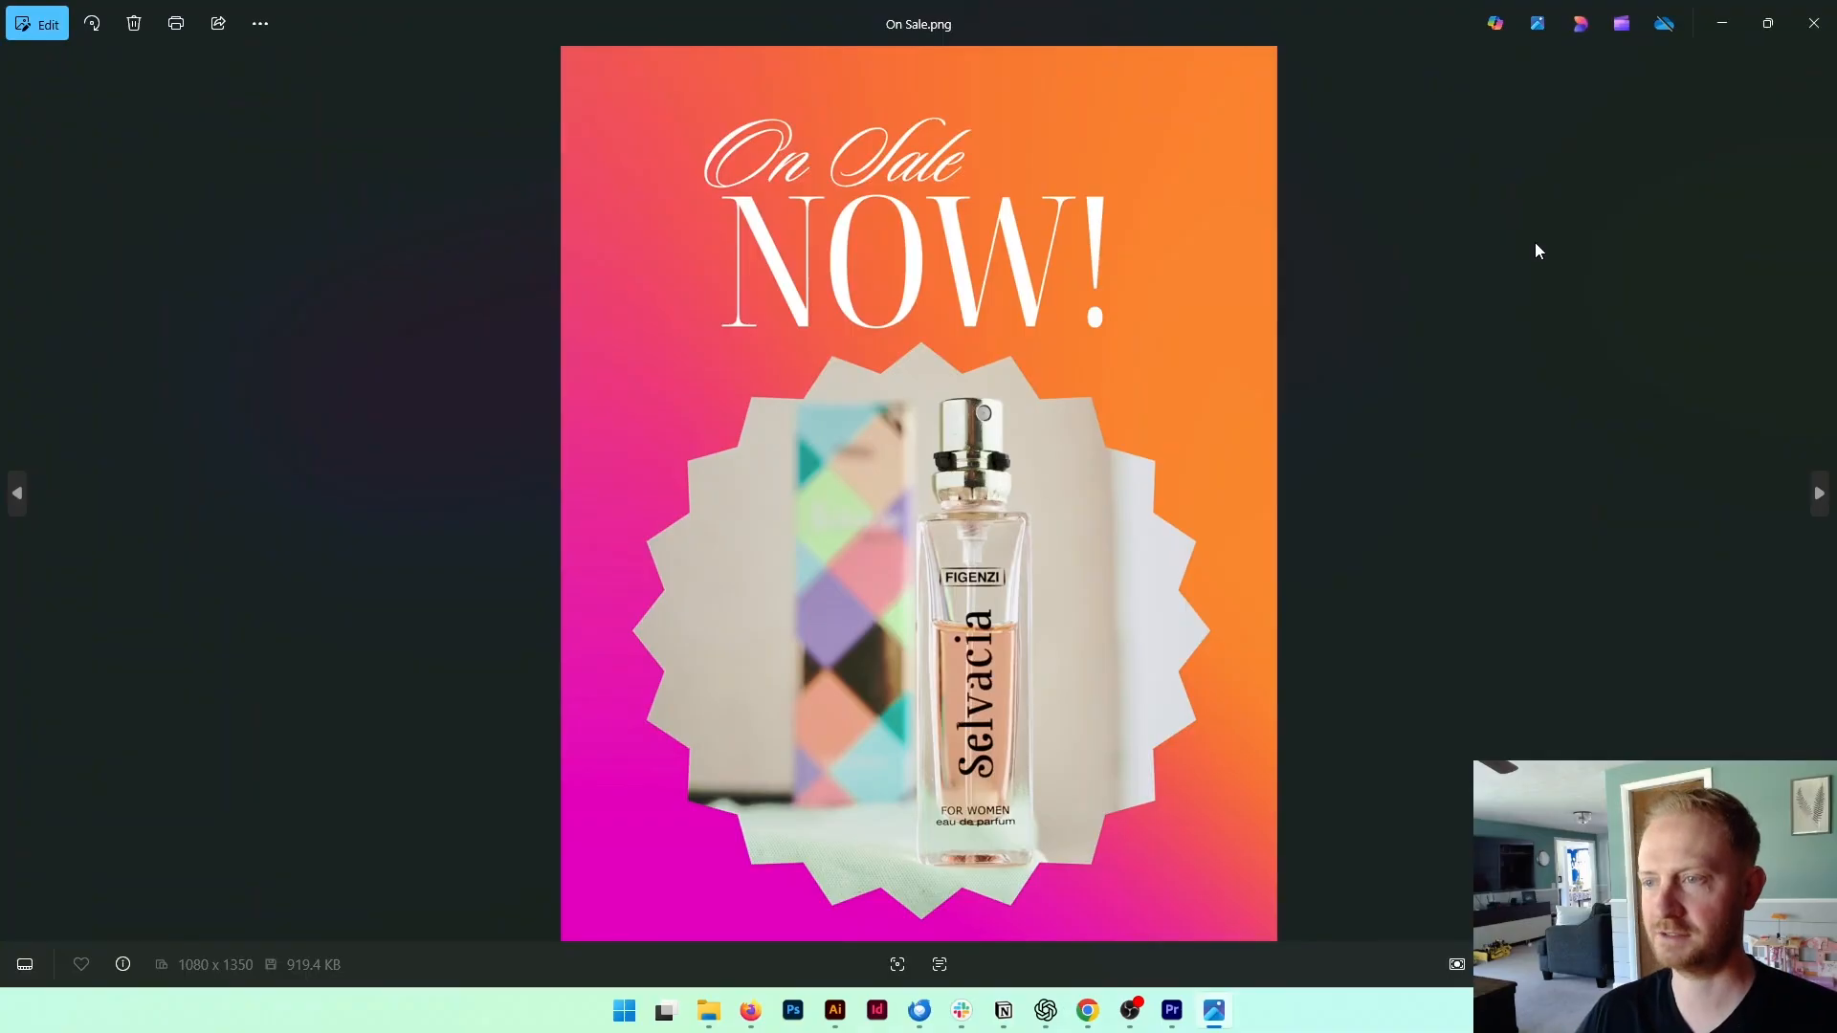